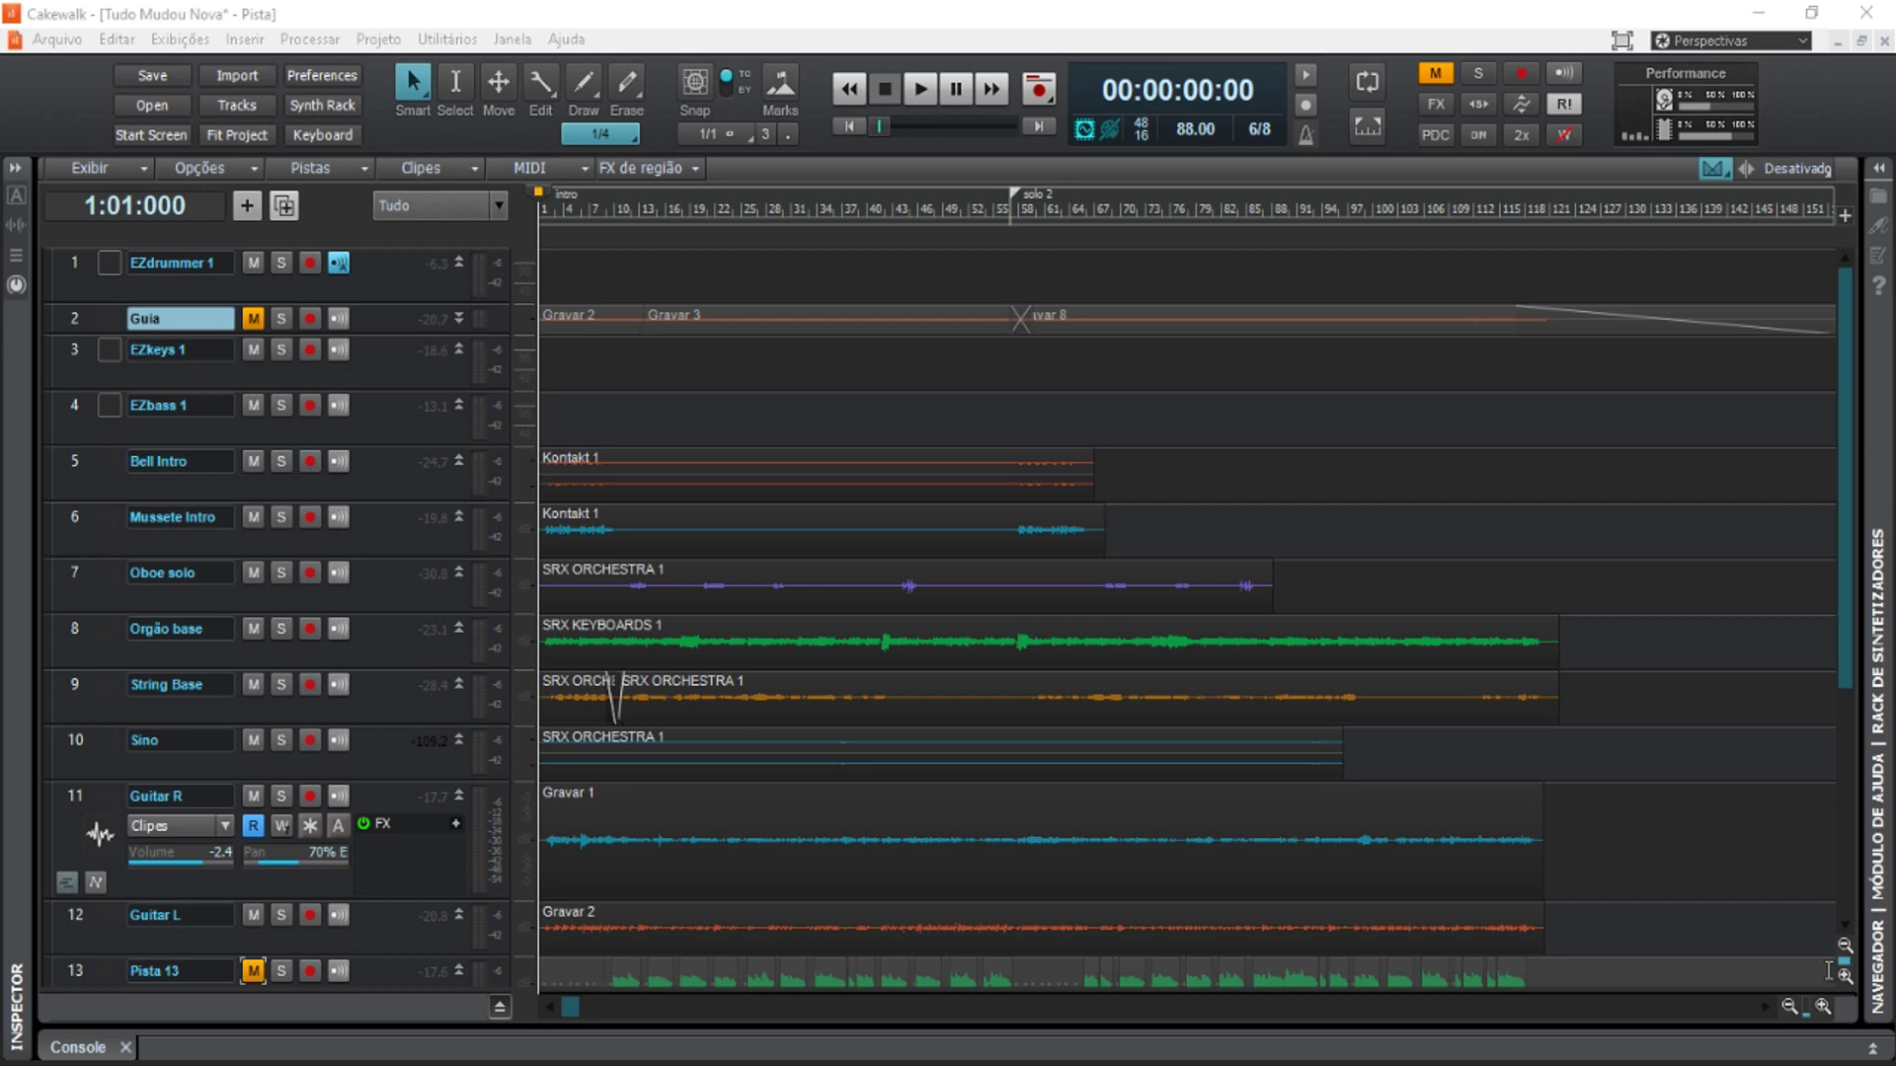
left_click(581, 41)
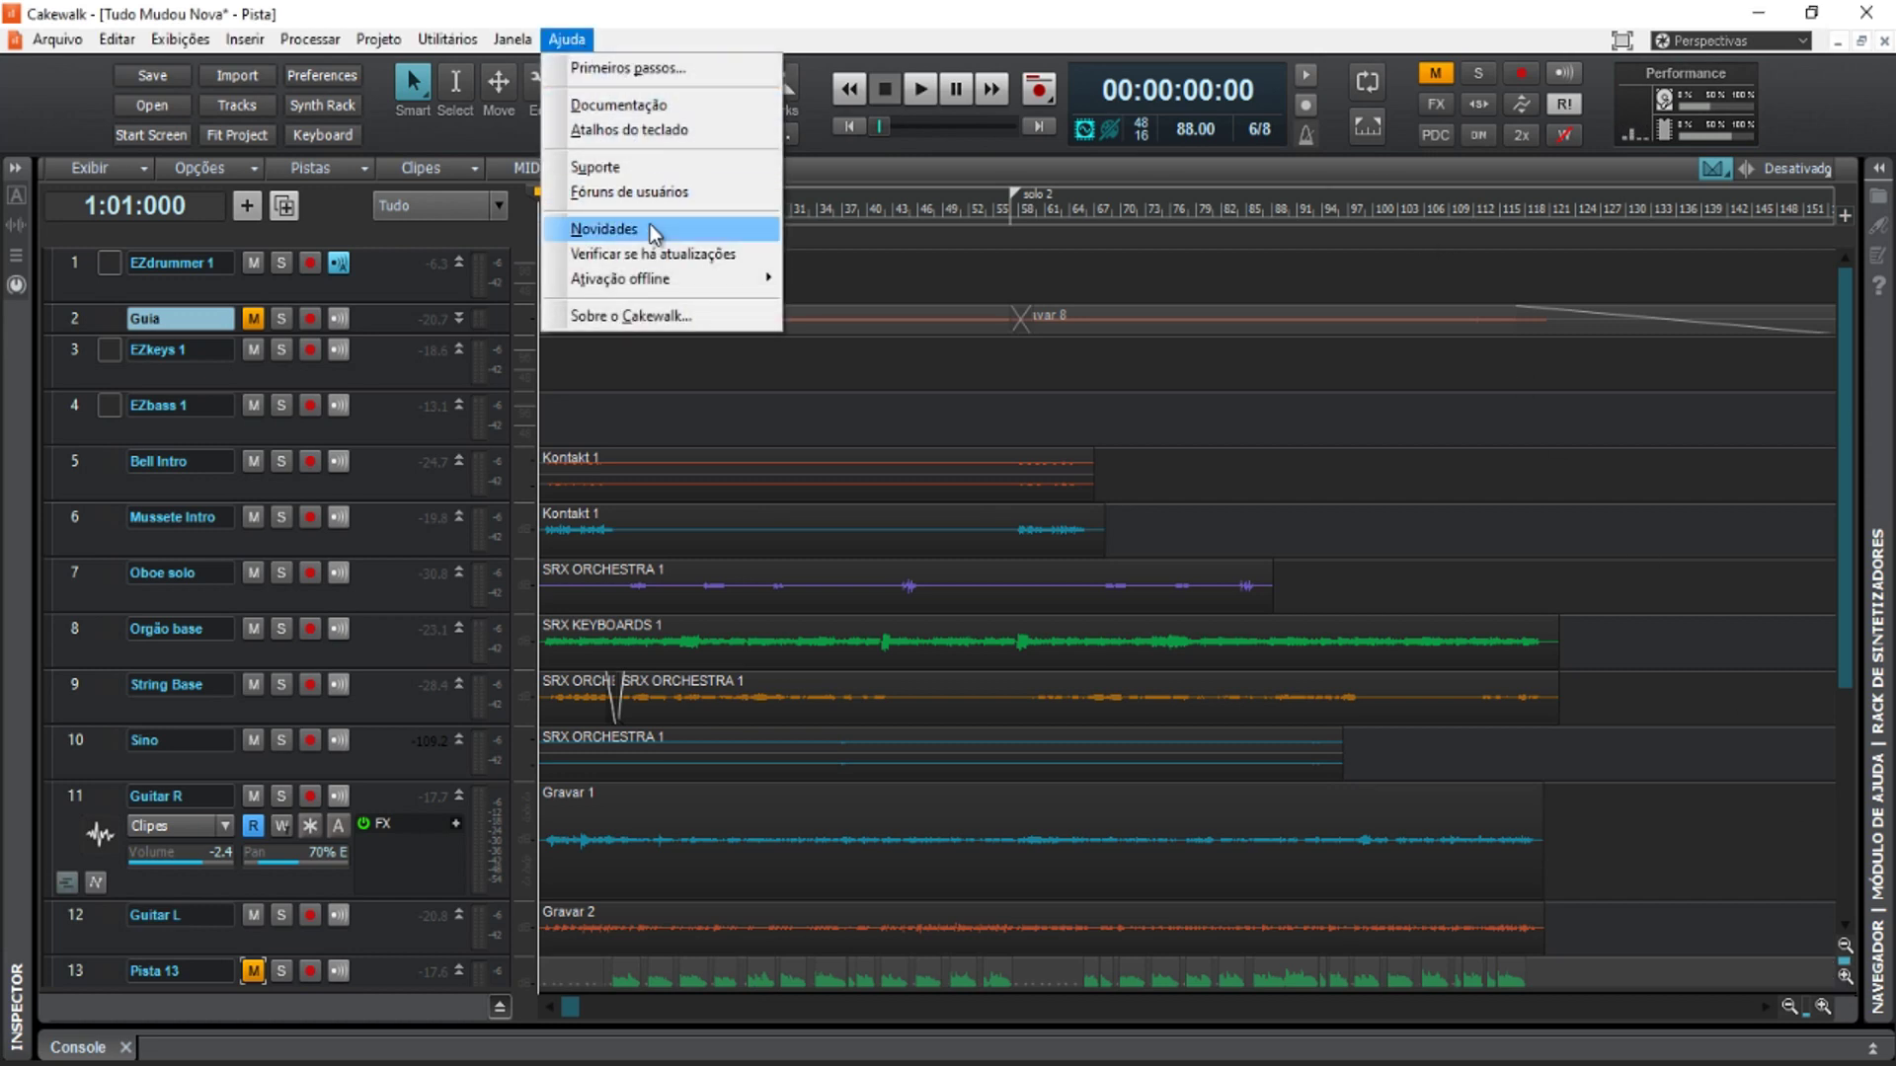
left_click(782, 27)
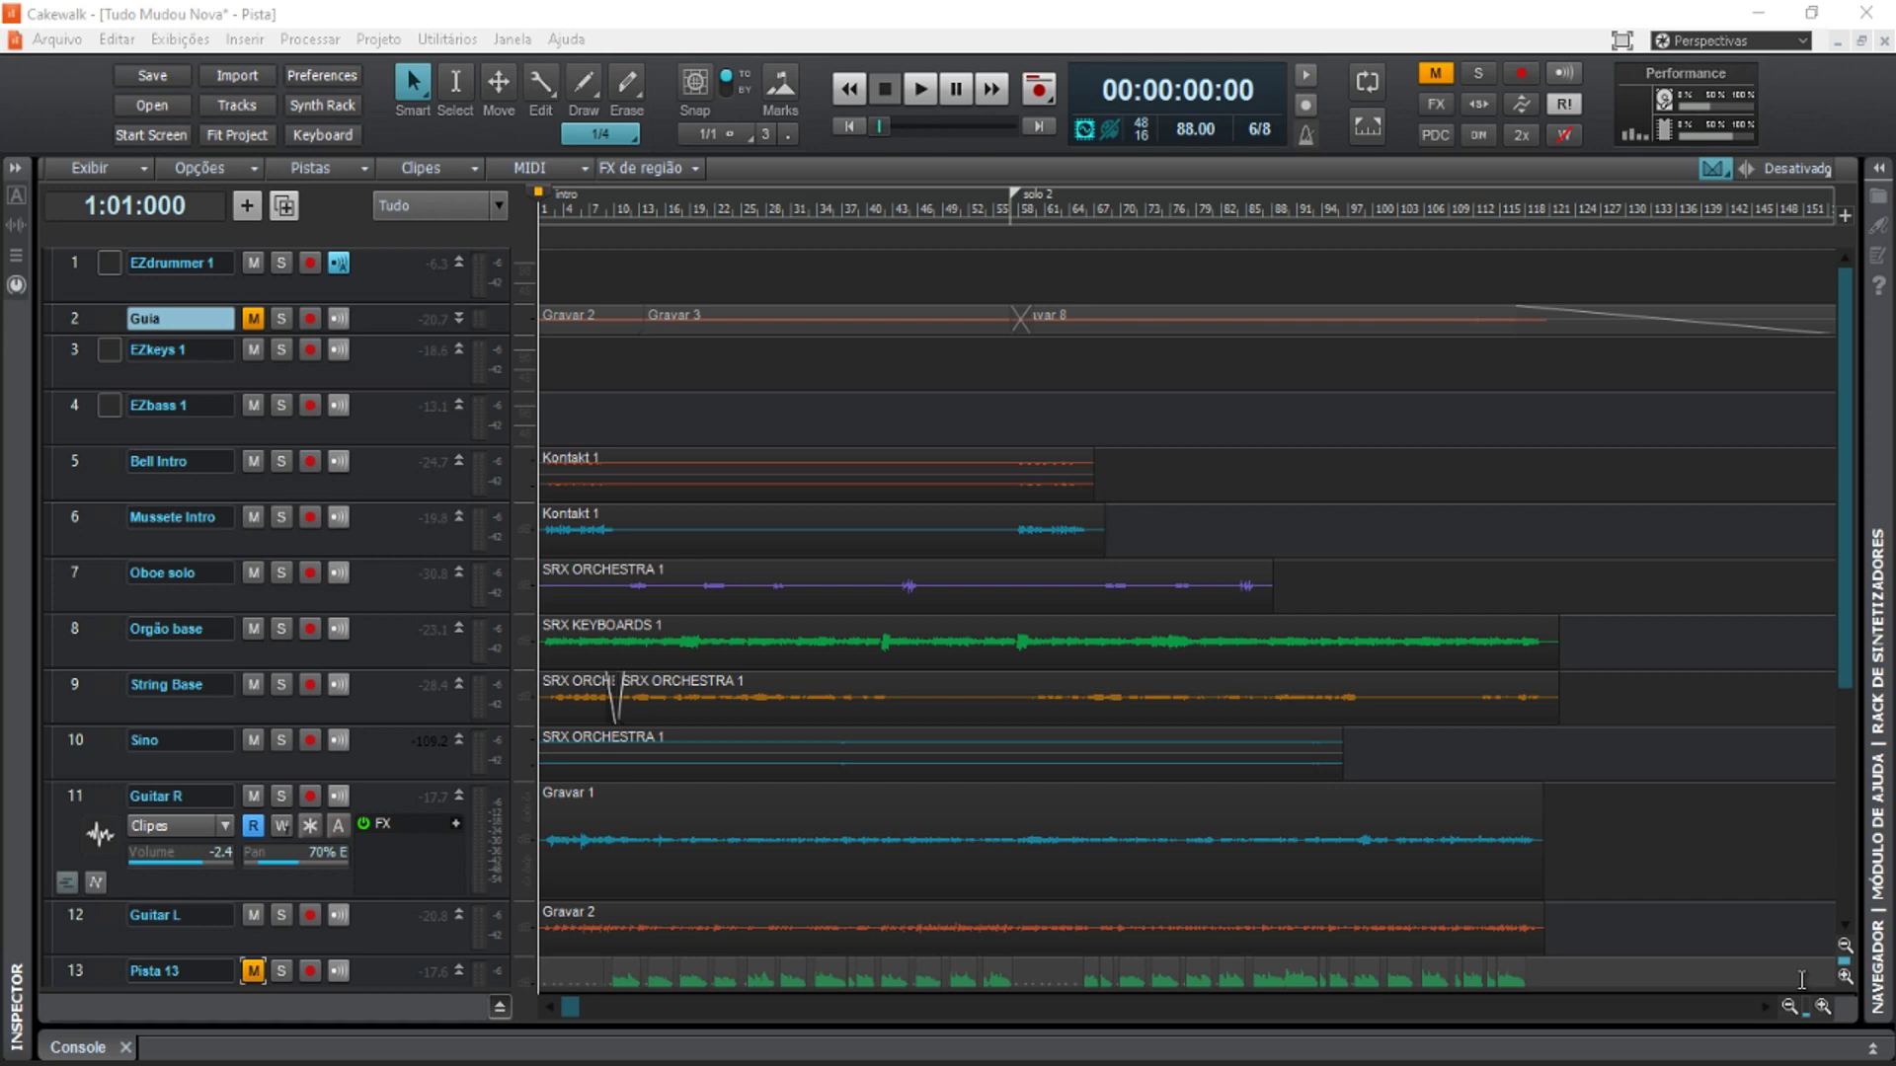
left_click(727, 21)
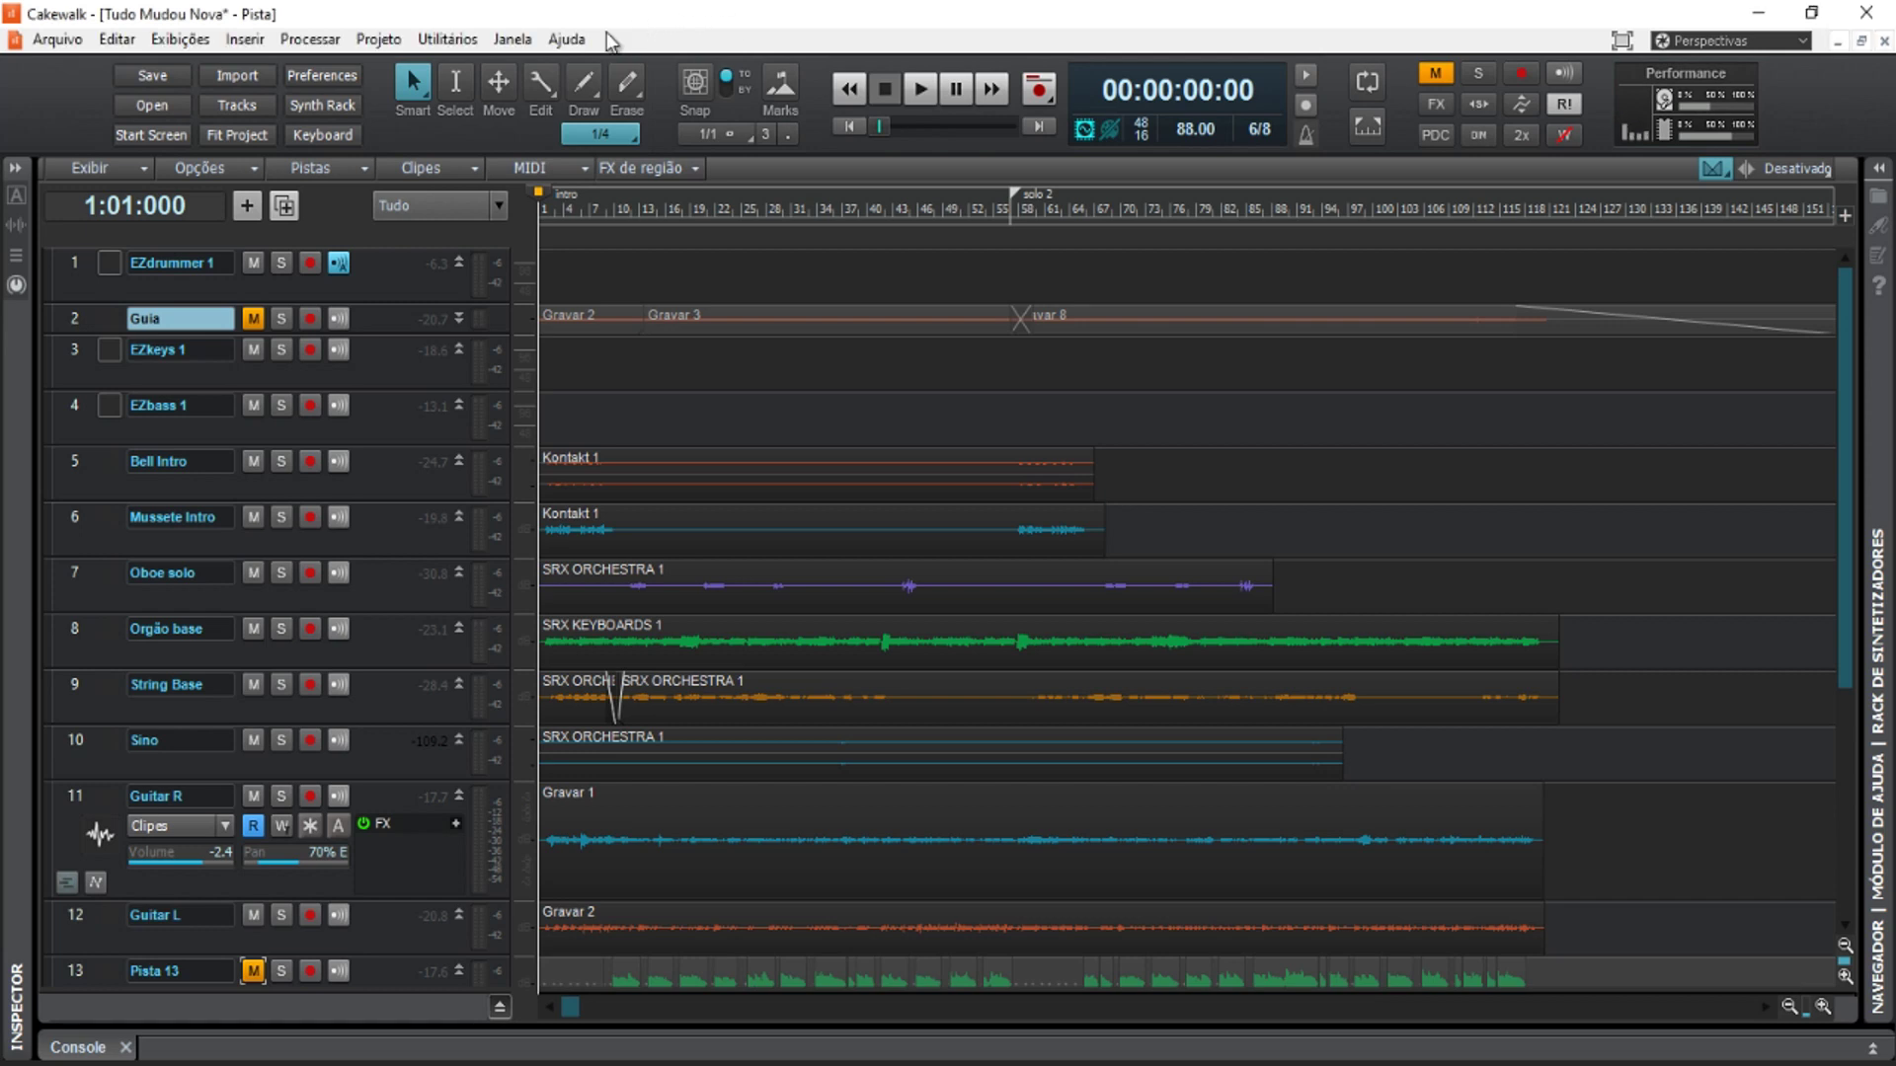
left_click(584, 39)
mouse_move(622, 290)
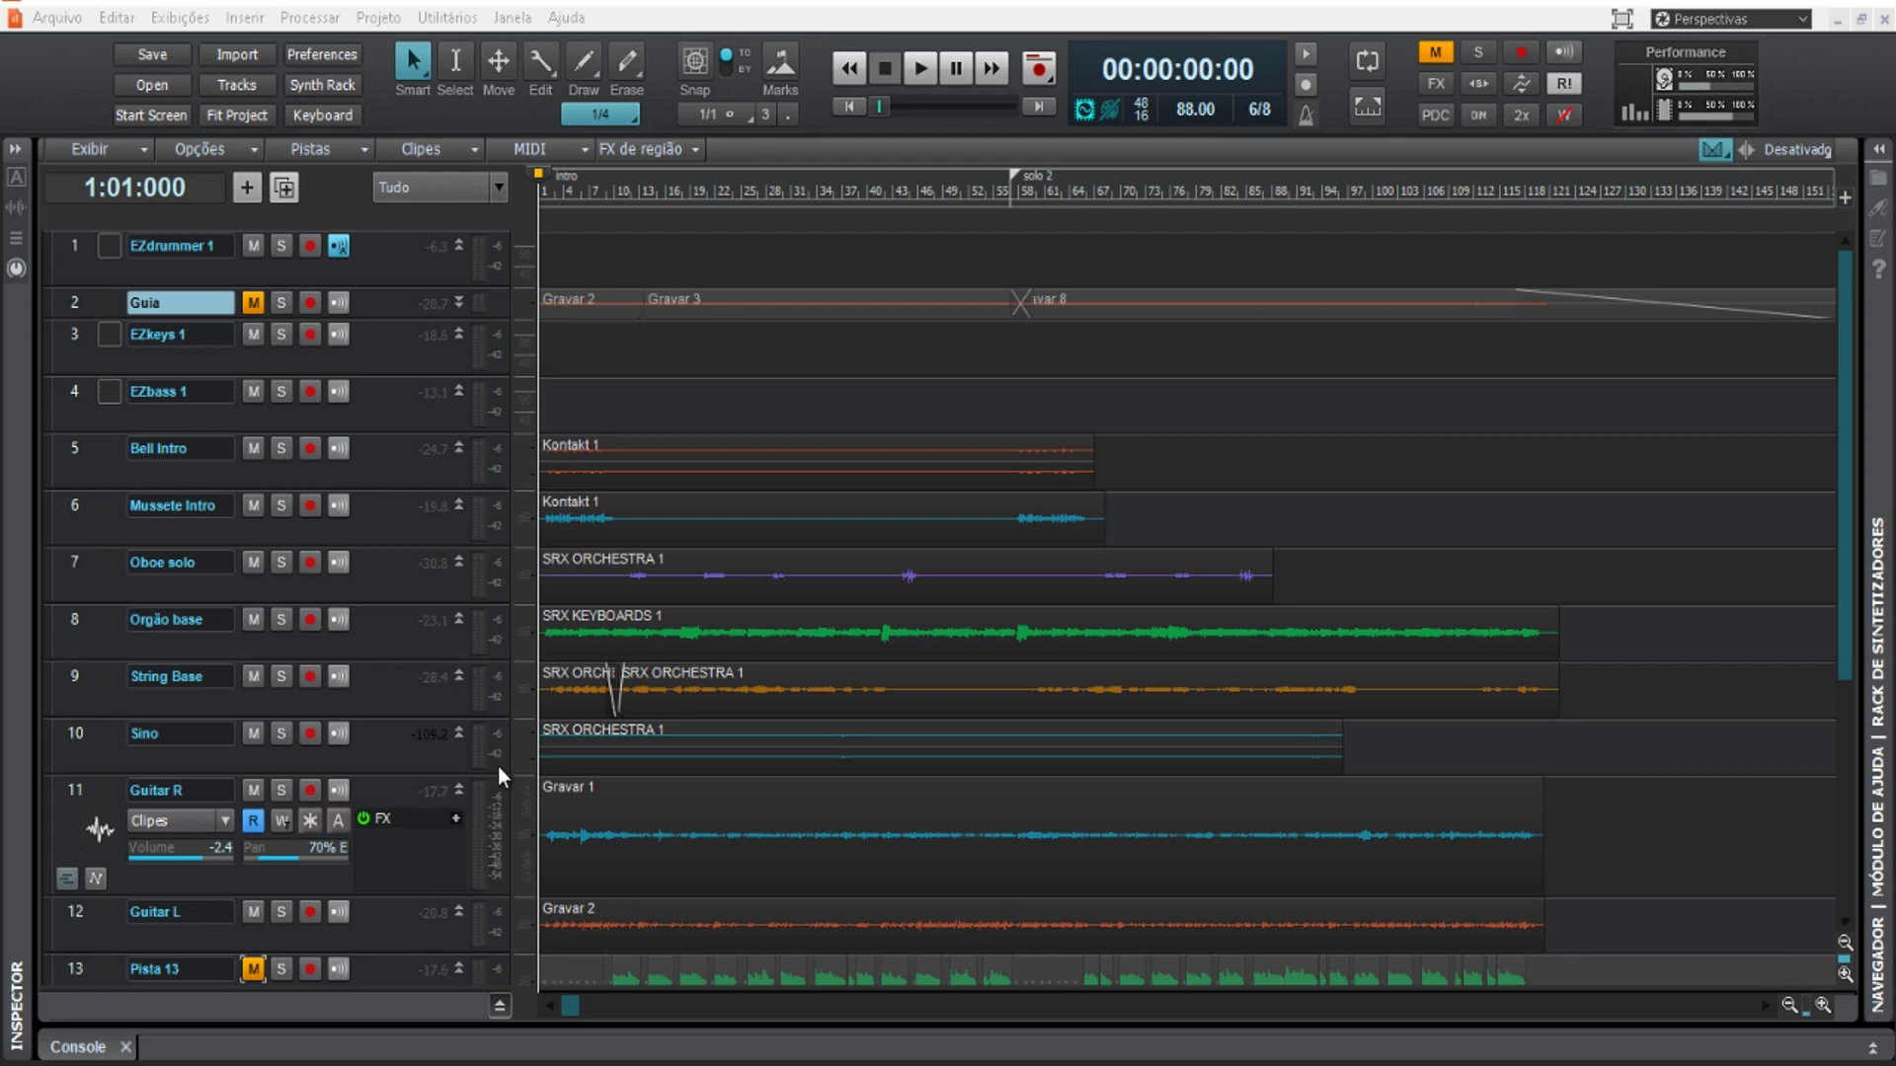
Enlarge the height of the Guitar R track so its waveform fills most of the track area
left_click_drag(503, 775, 497, 748)
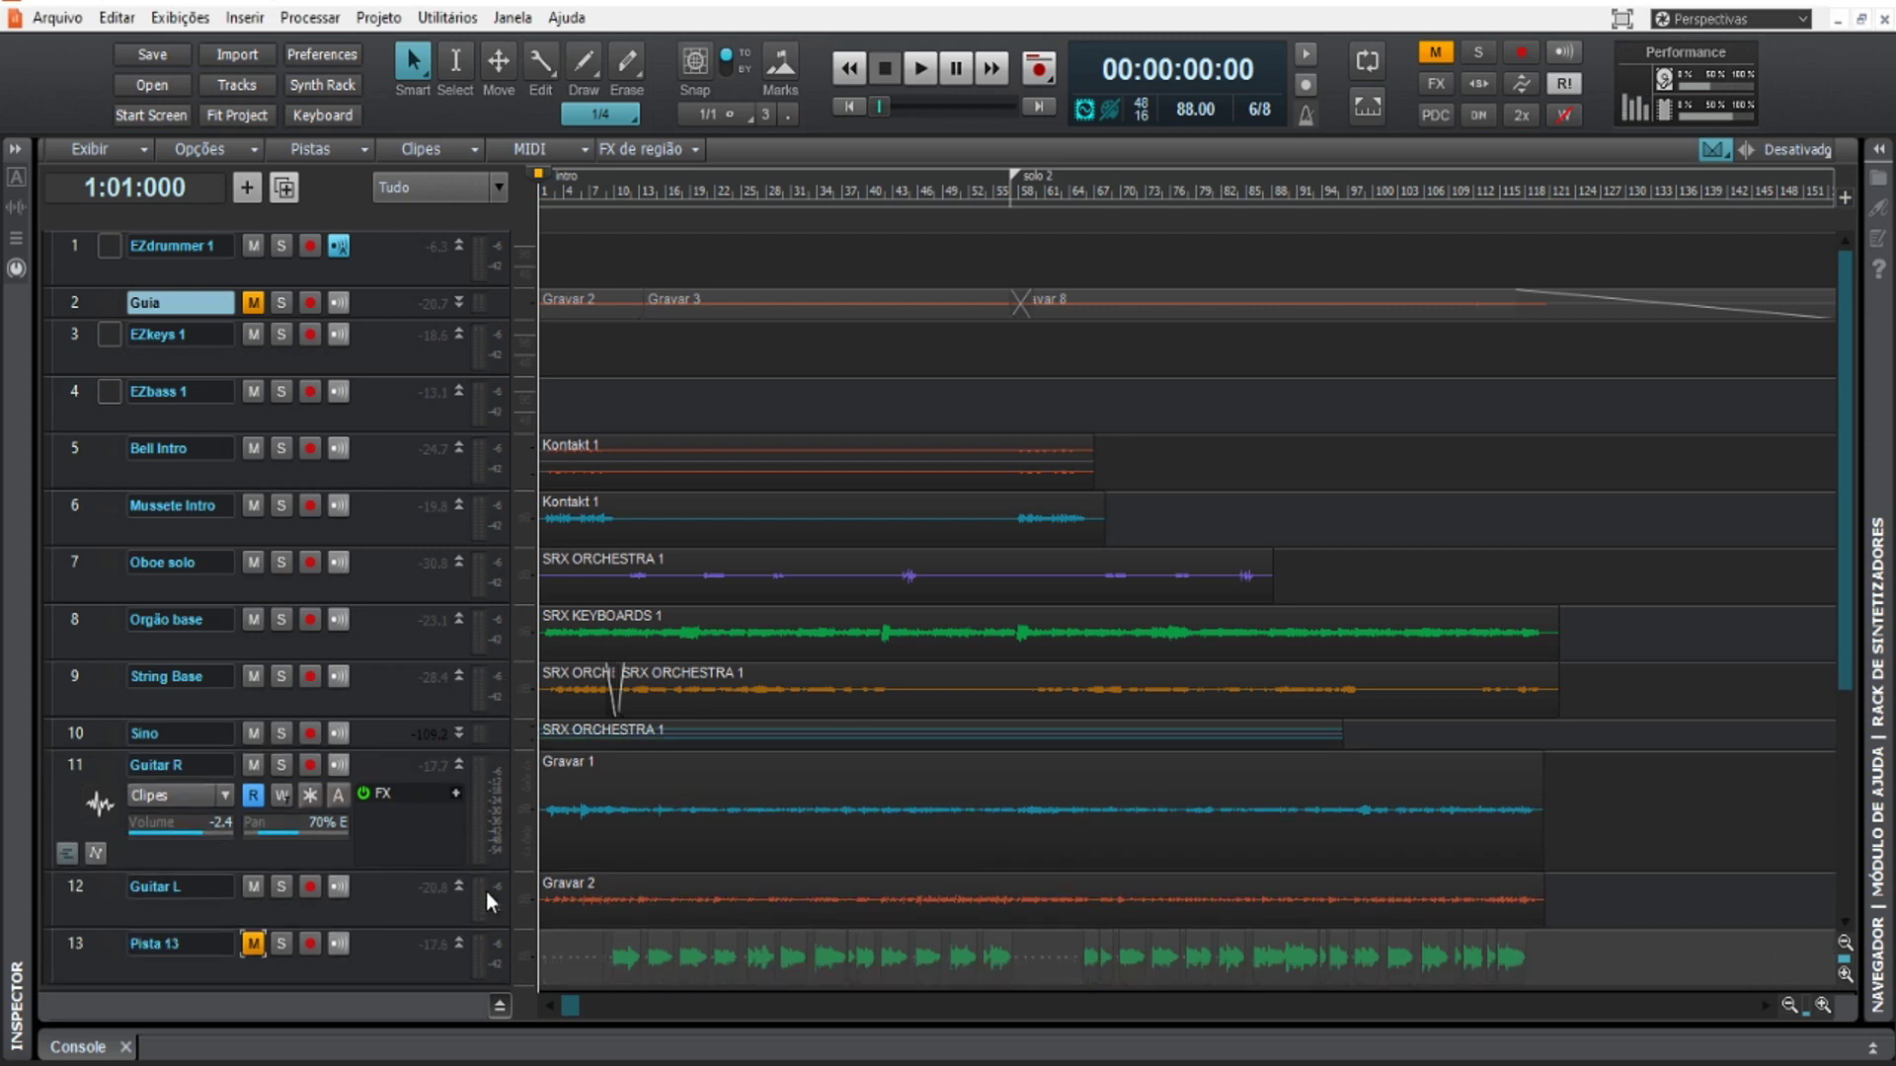
left_click_drag(498, 868, 499, 983)
scroll(918, 785, "down", 5)
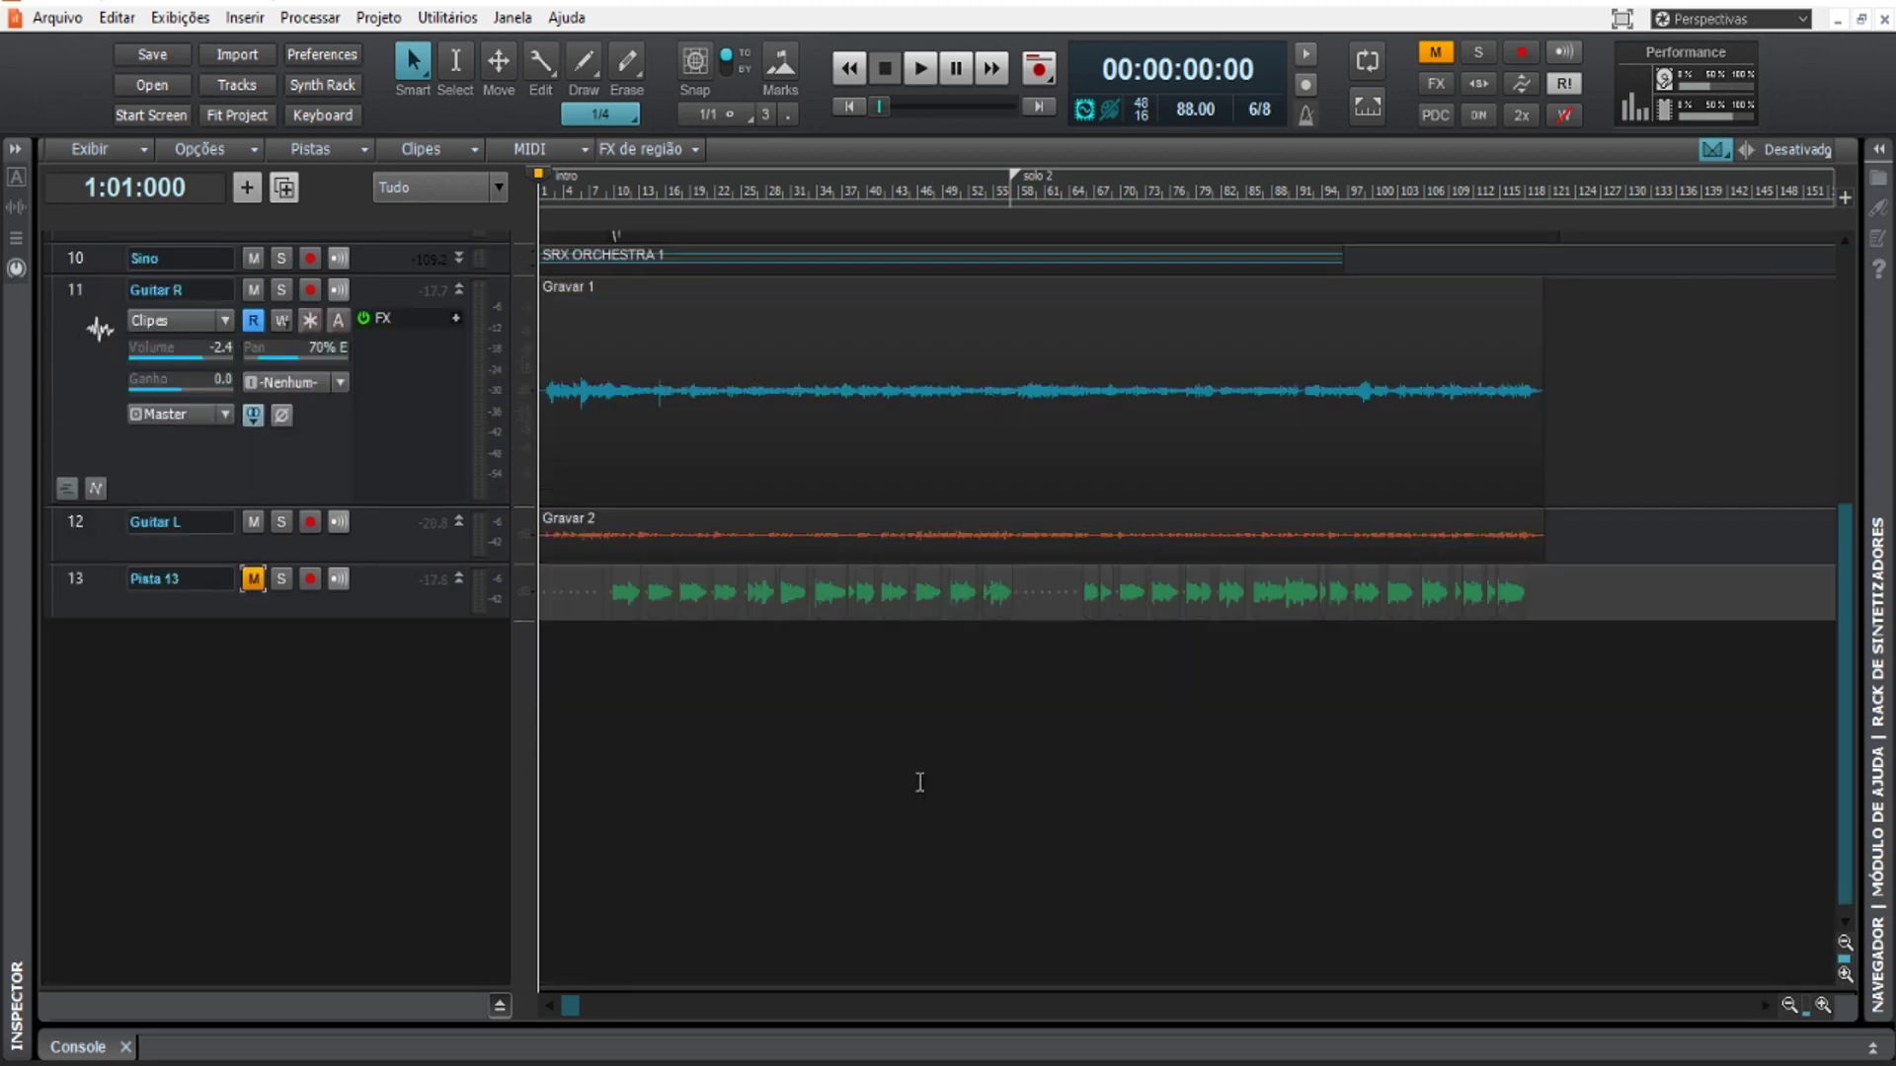
left_click_drag(490, 505, 491, 665)
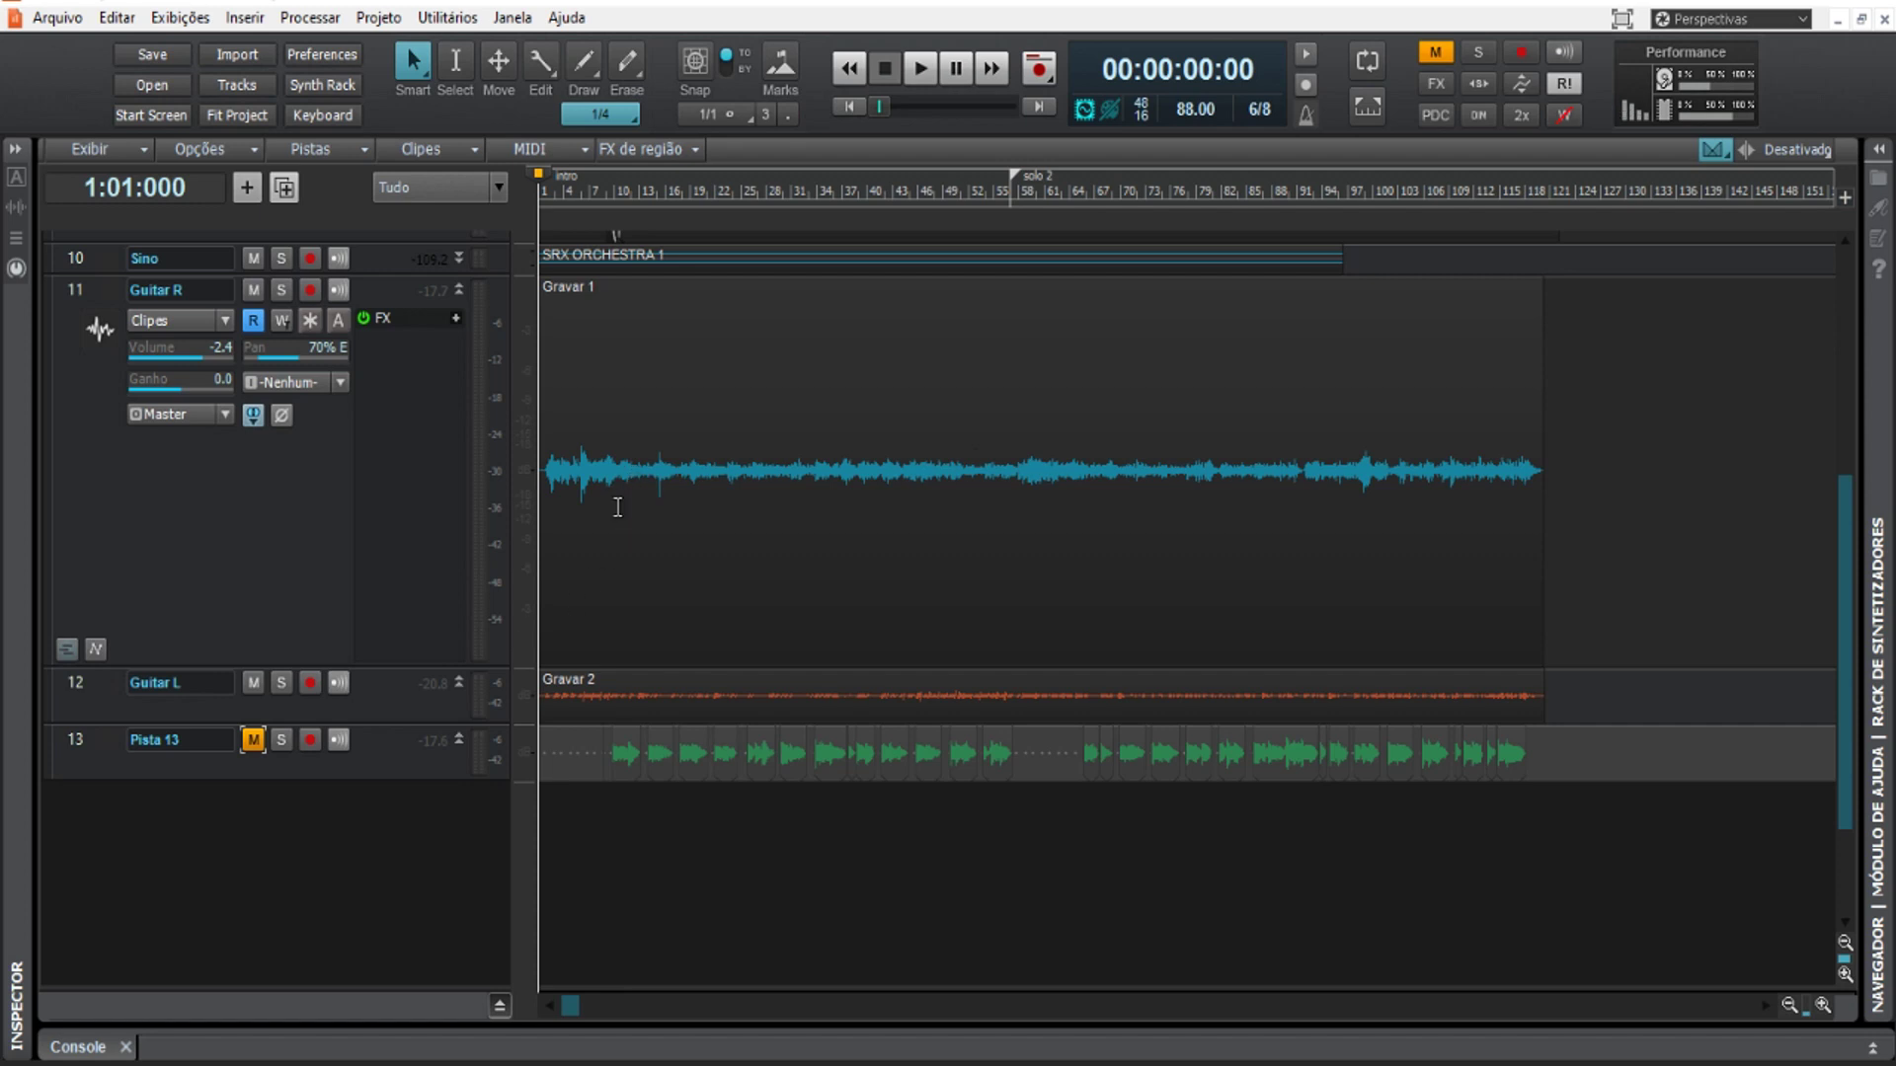
Split the Guitar R clip at 13:02:199 and at 23:01:231
key("s")
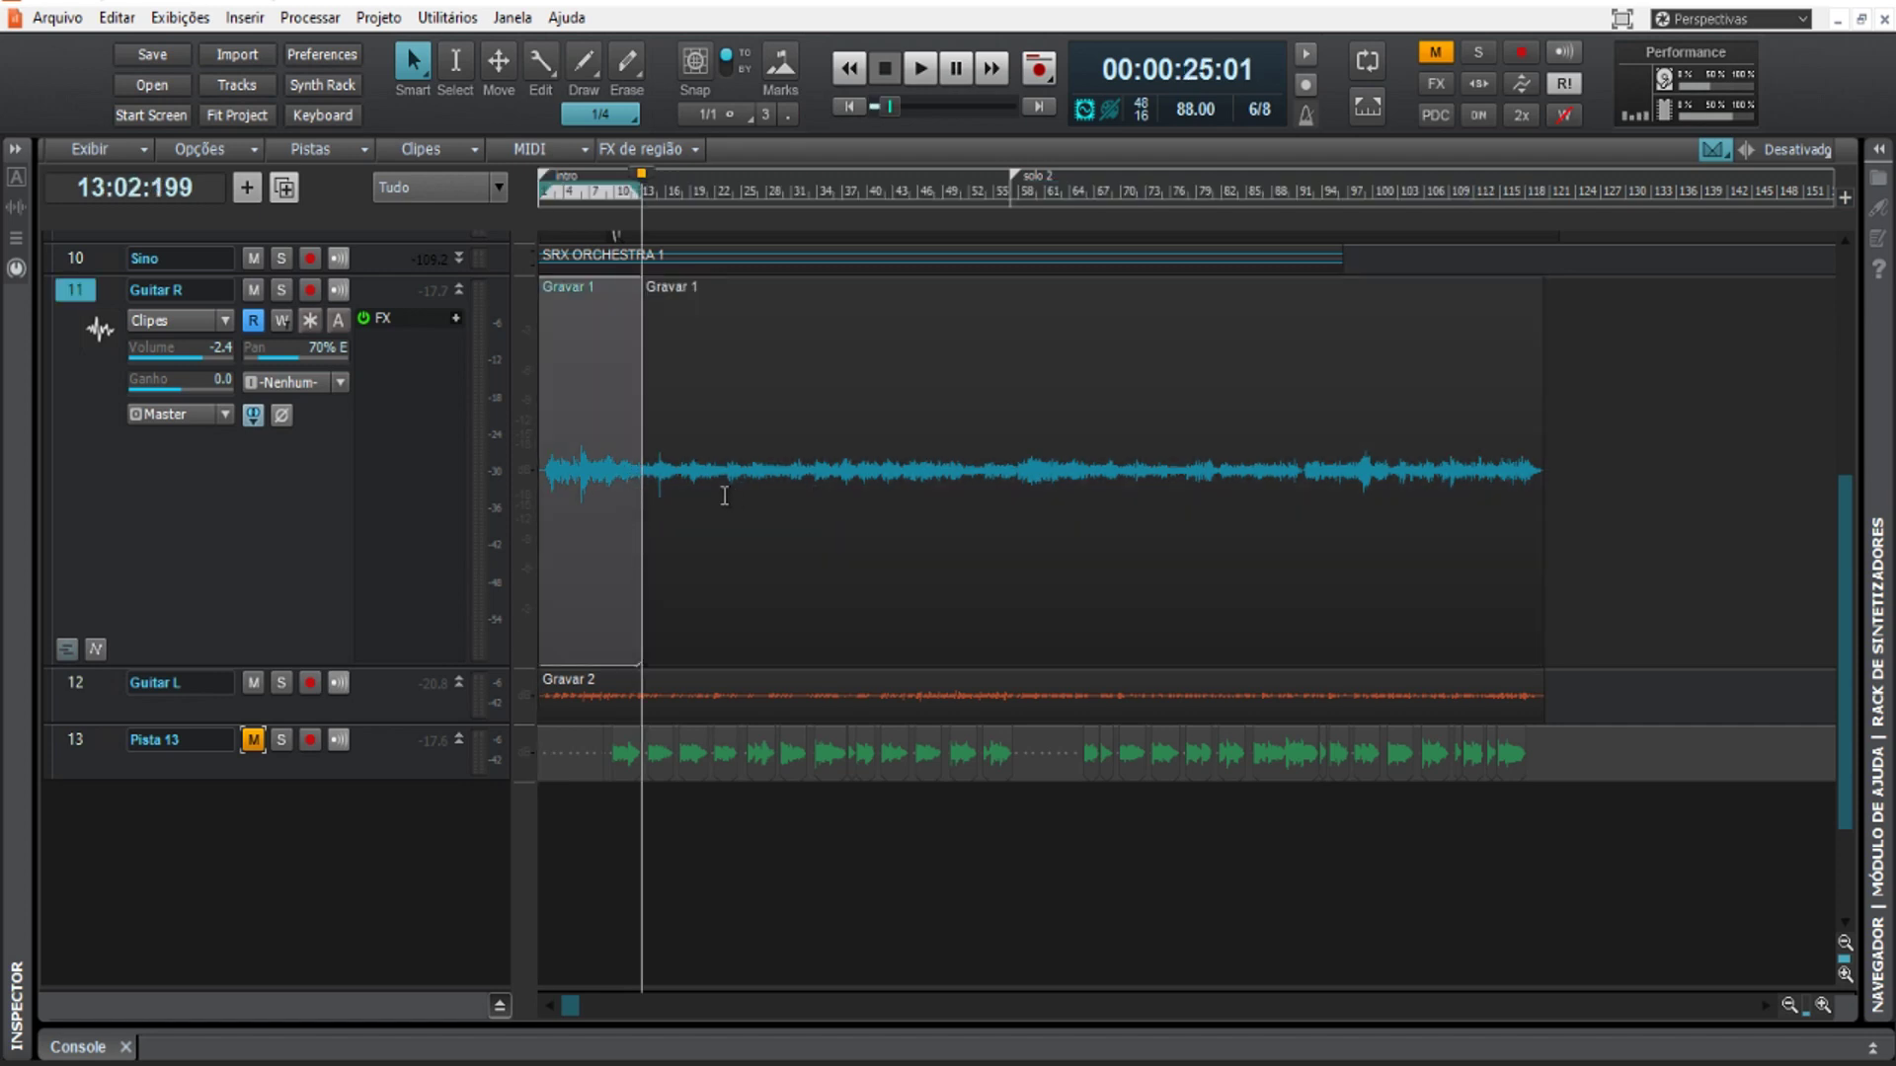
left_click(723, 497)
key("s")
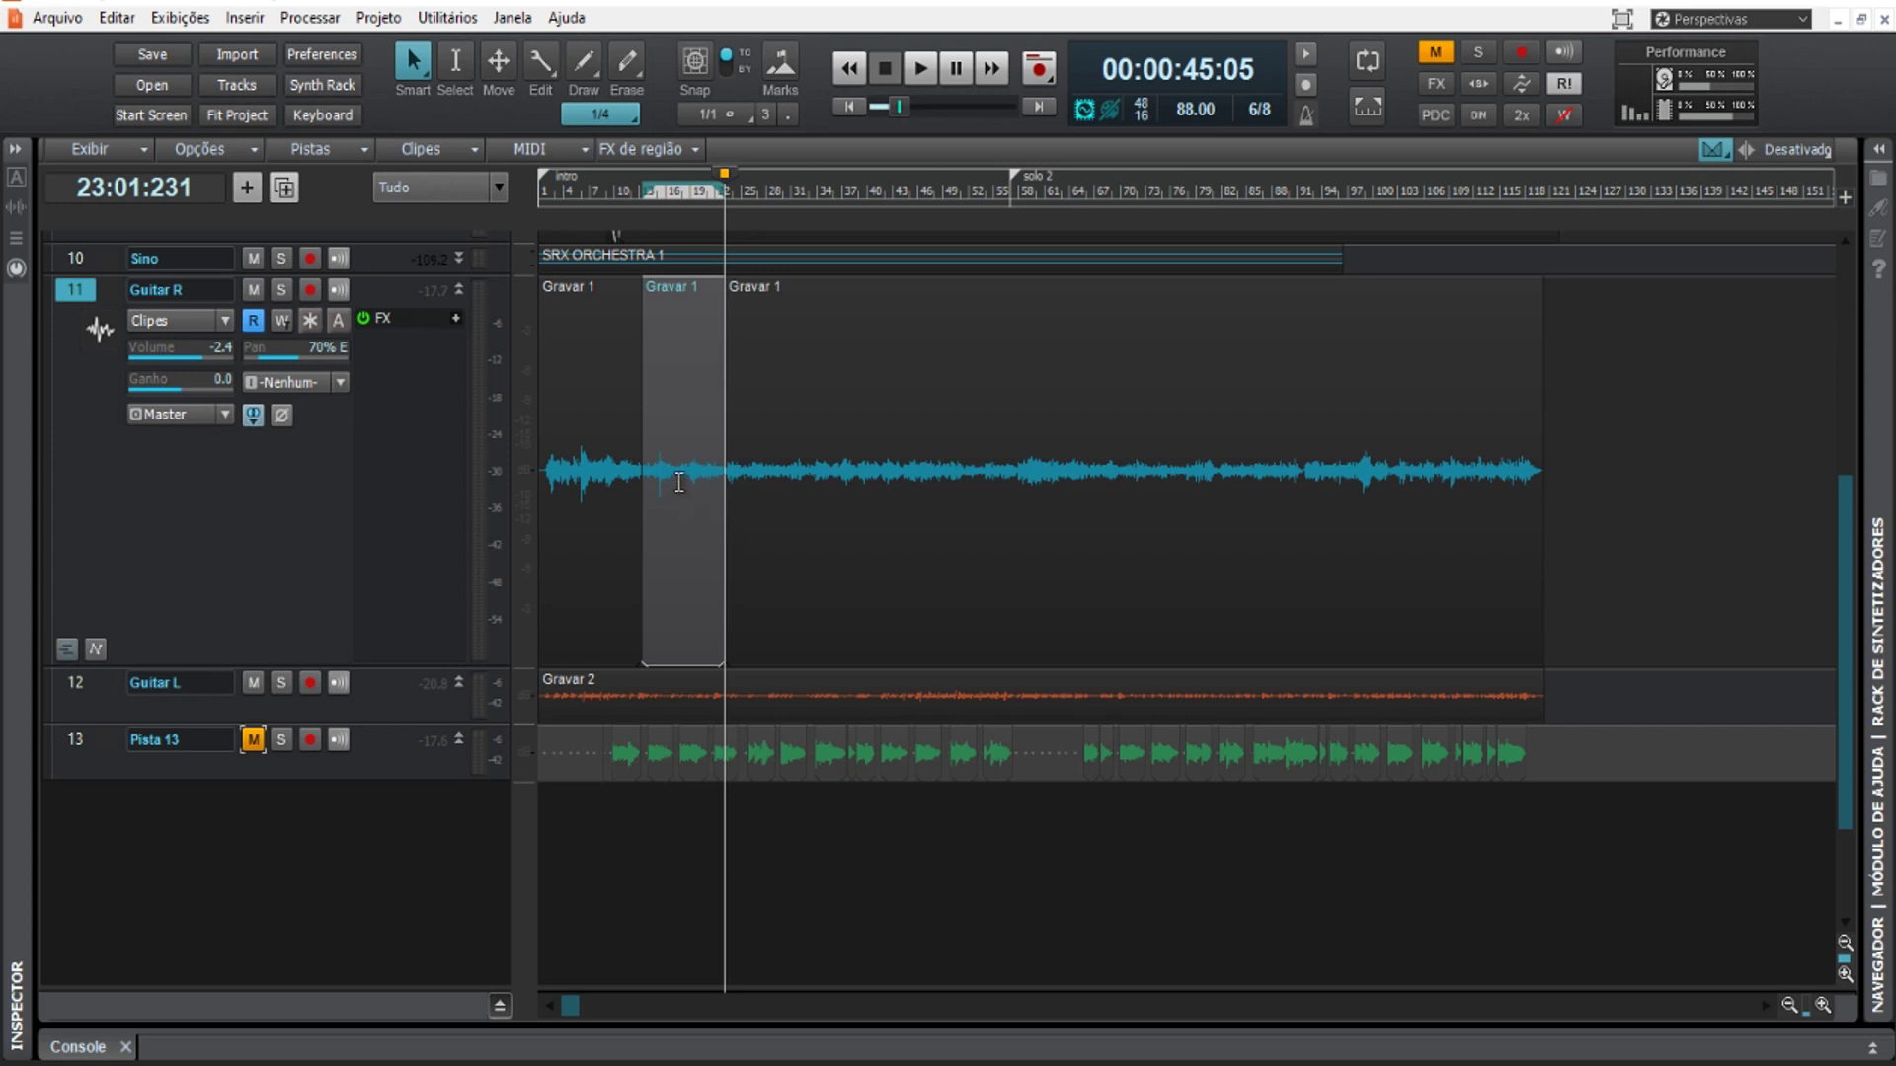
Show the clip gain automation (Ganho) on Guitar R and add a 0.0 dB node around measure 43 of the third clip
left_click(229, 320)
mouse_move(286, 438)
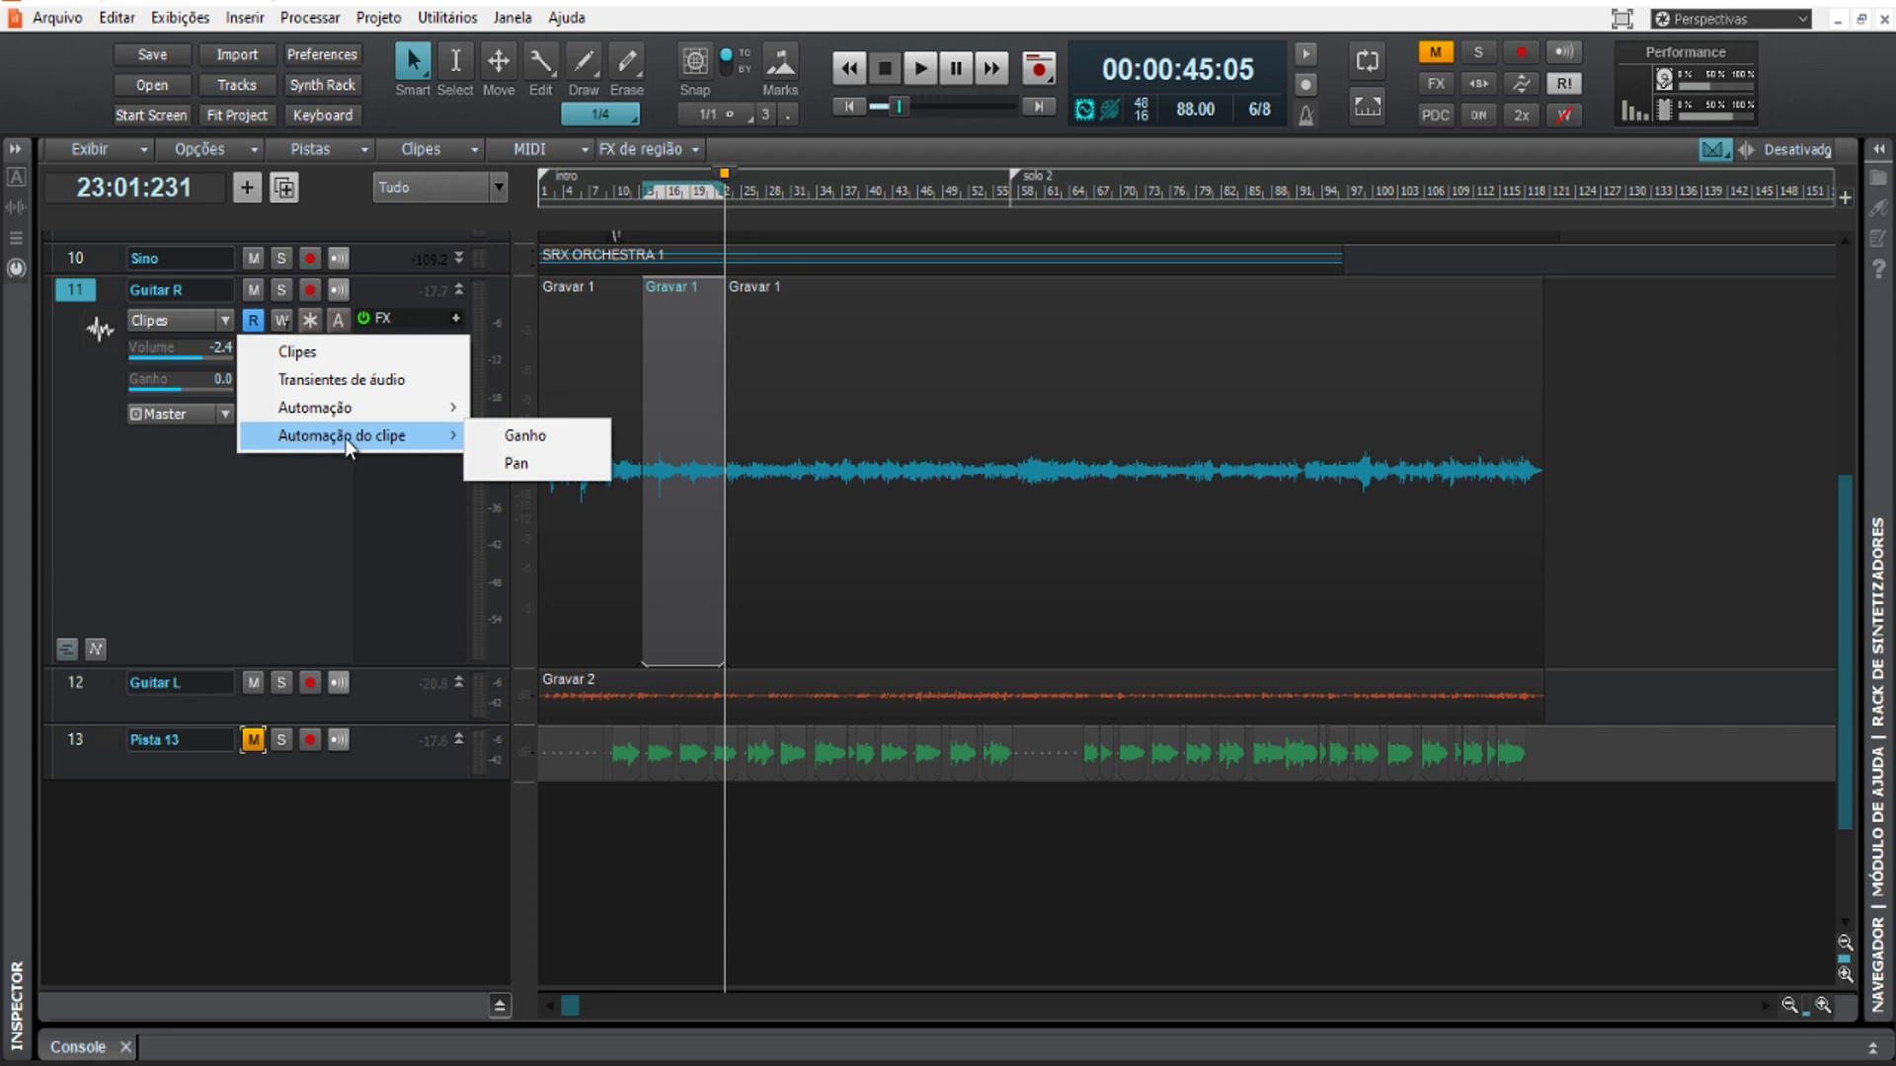
left_click(521, 435)
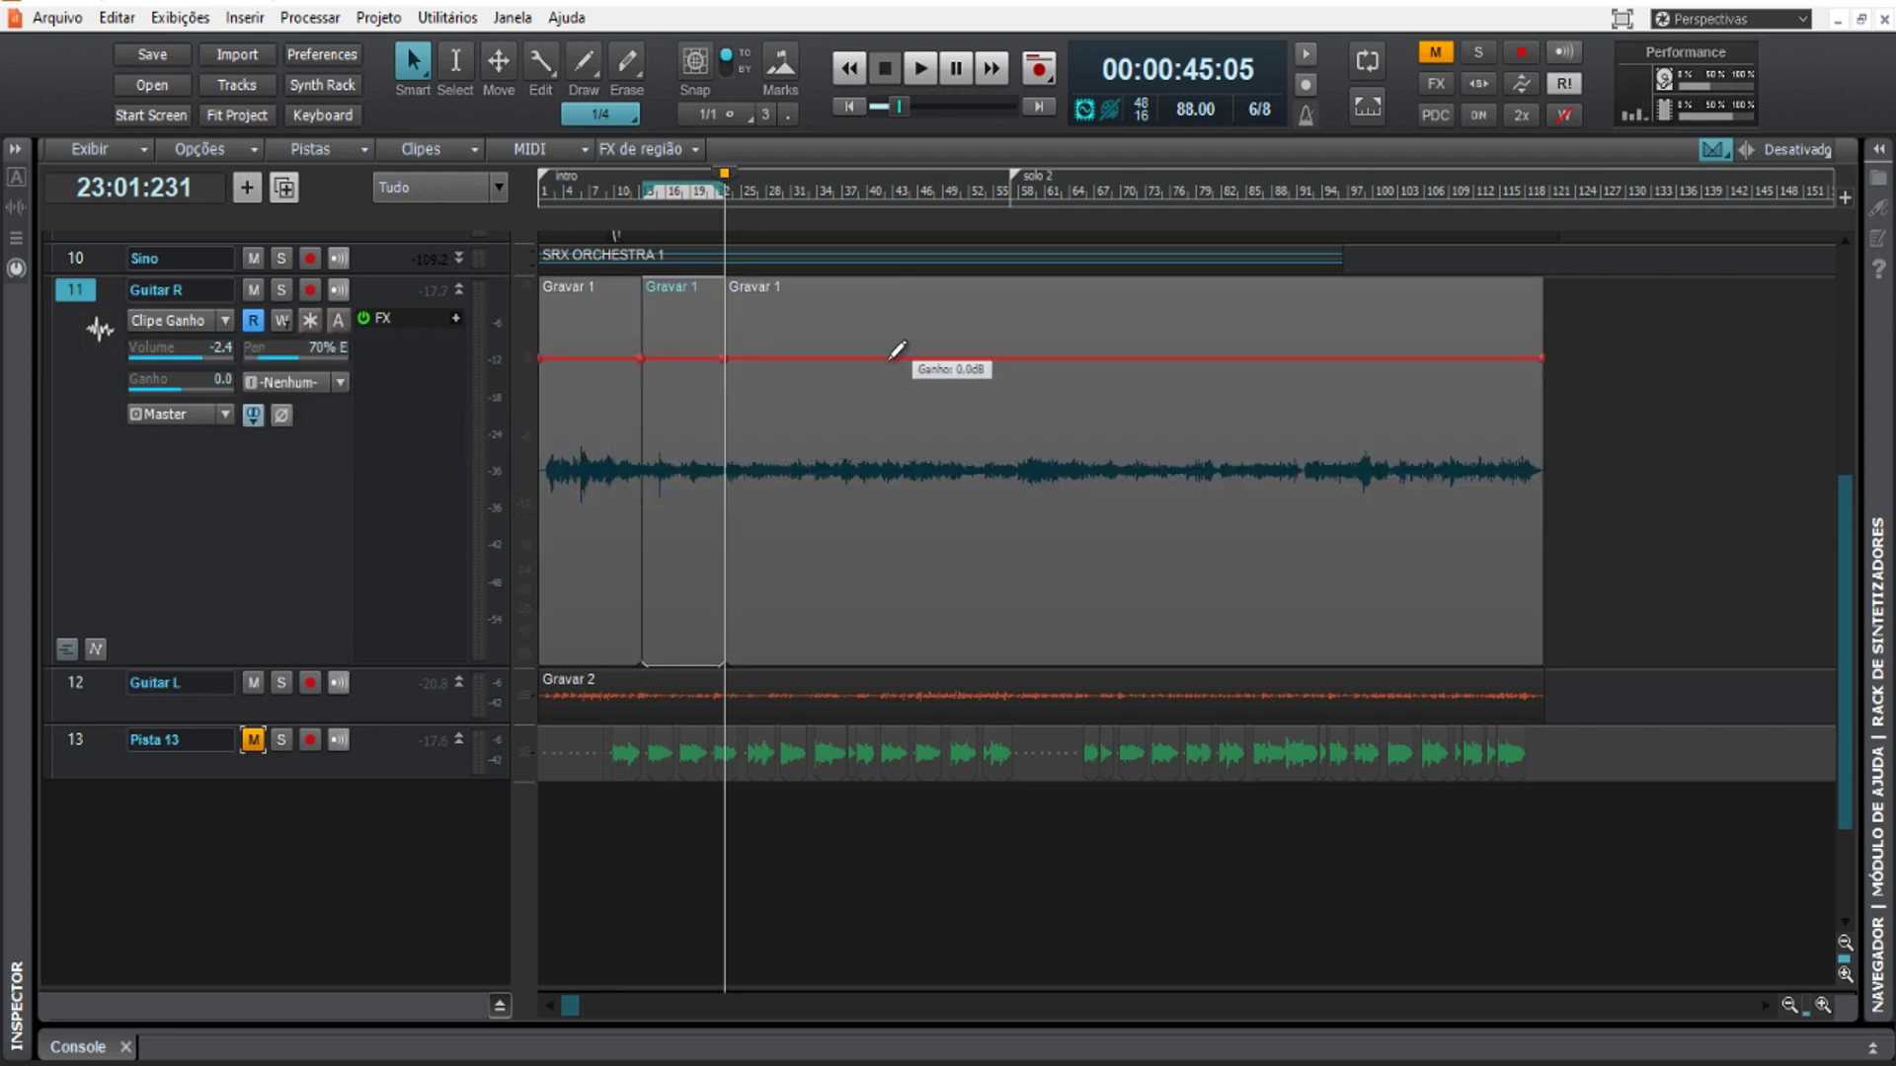
left_click(885, 357)
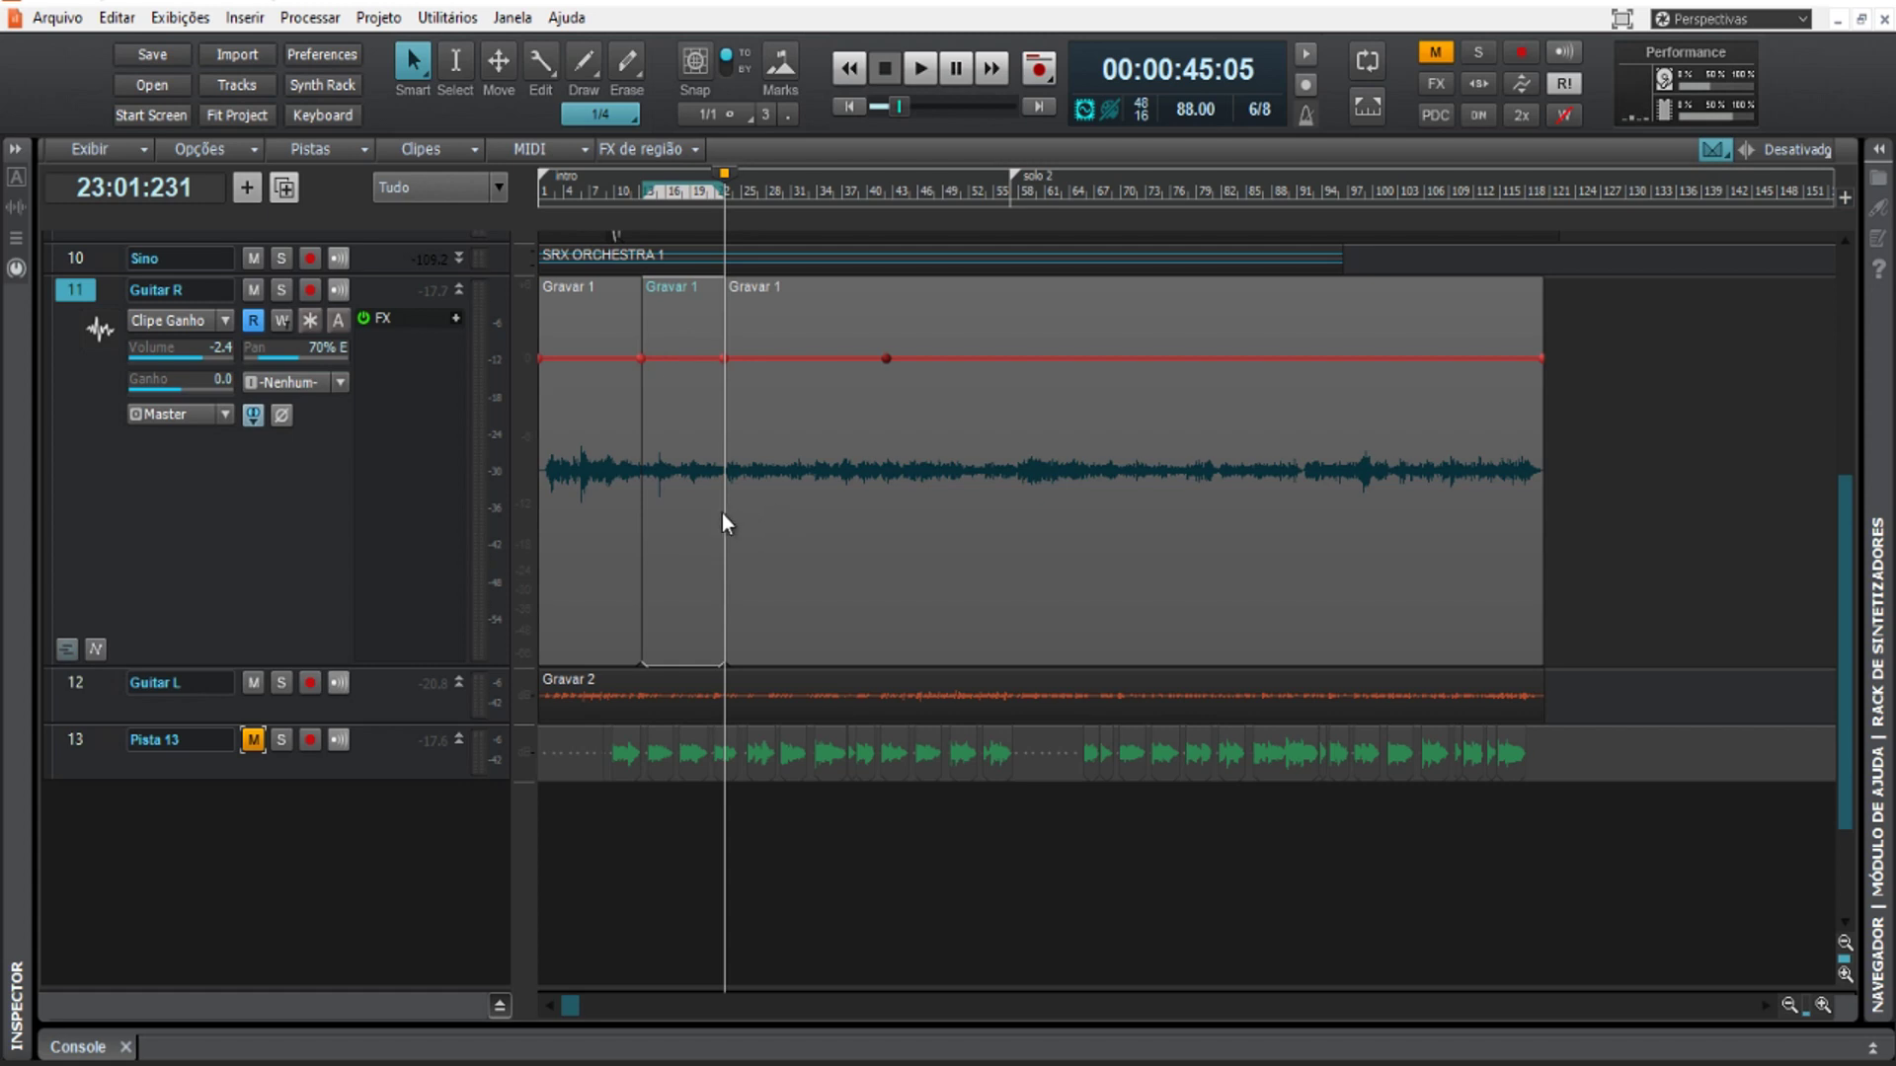
Raise the clip gain envelope across the whole second Guitar R clip
key("k")
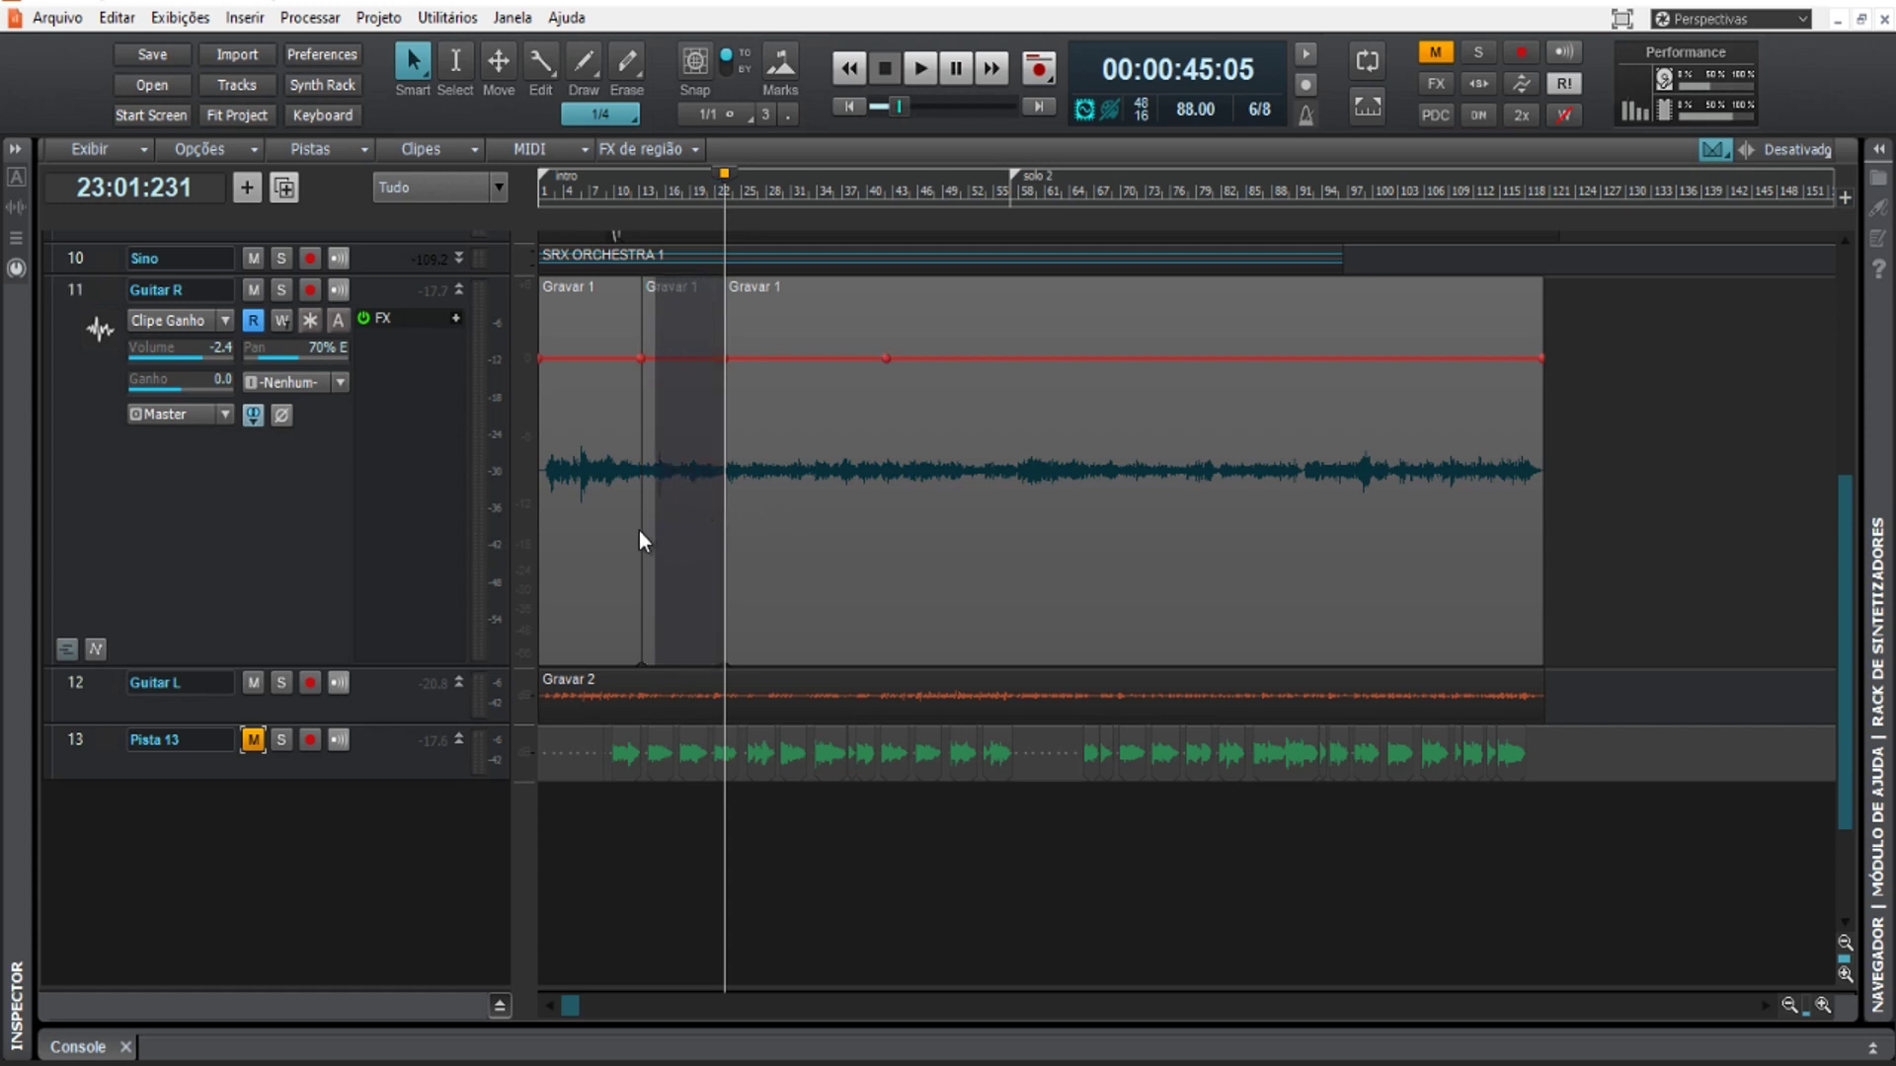
left_click(645, 540)
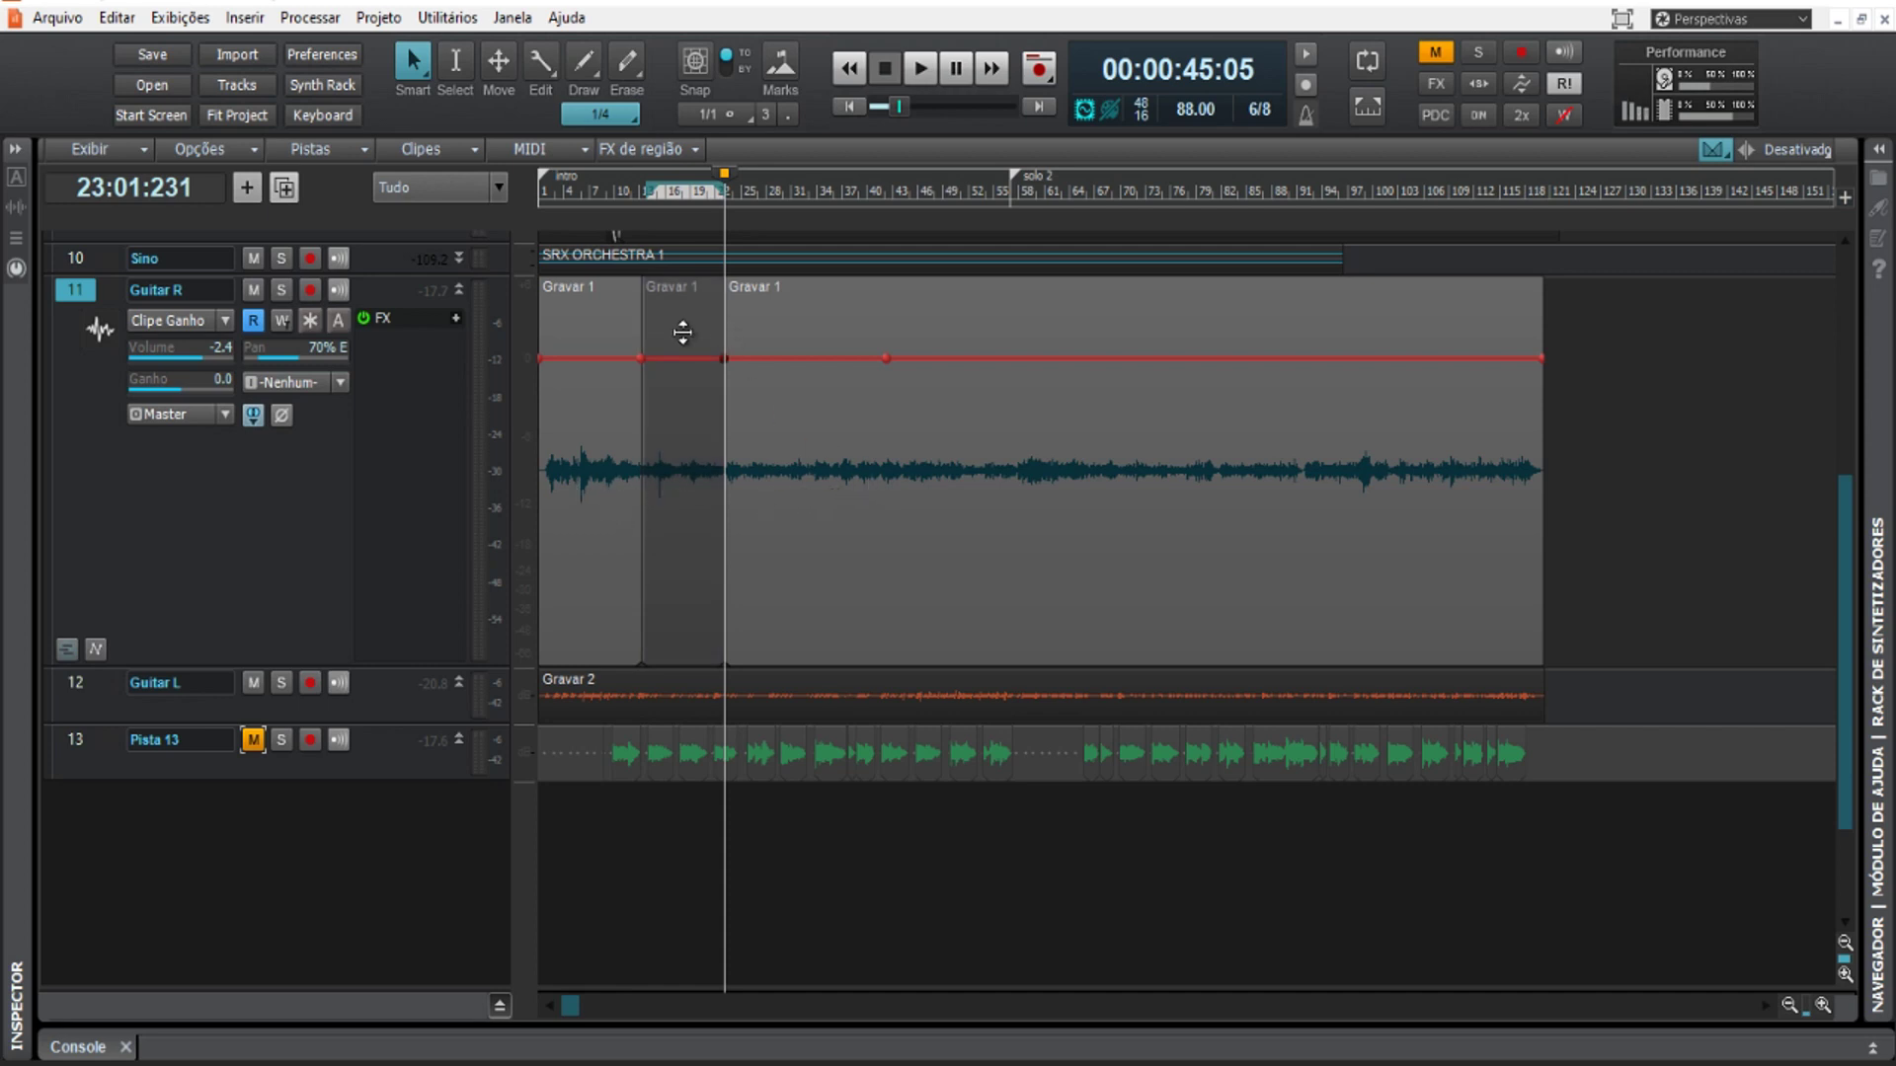
left_click_drag(664, 331, 666, 310)
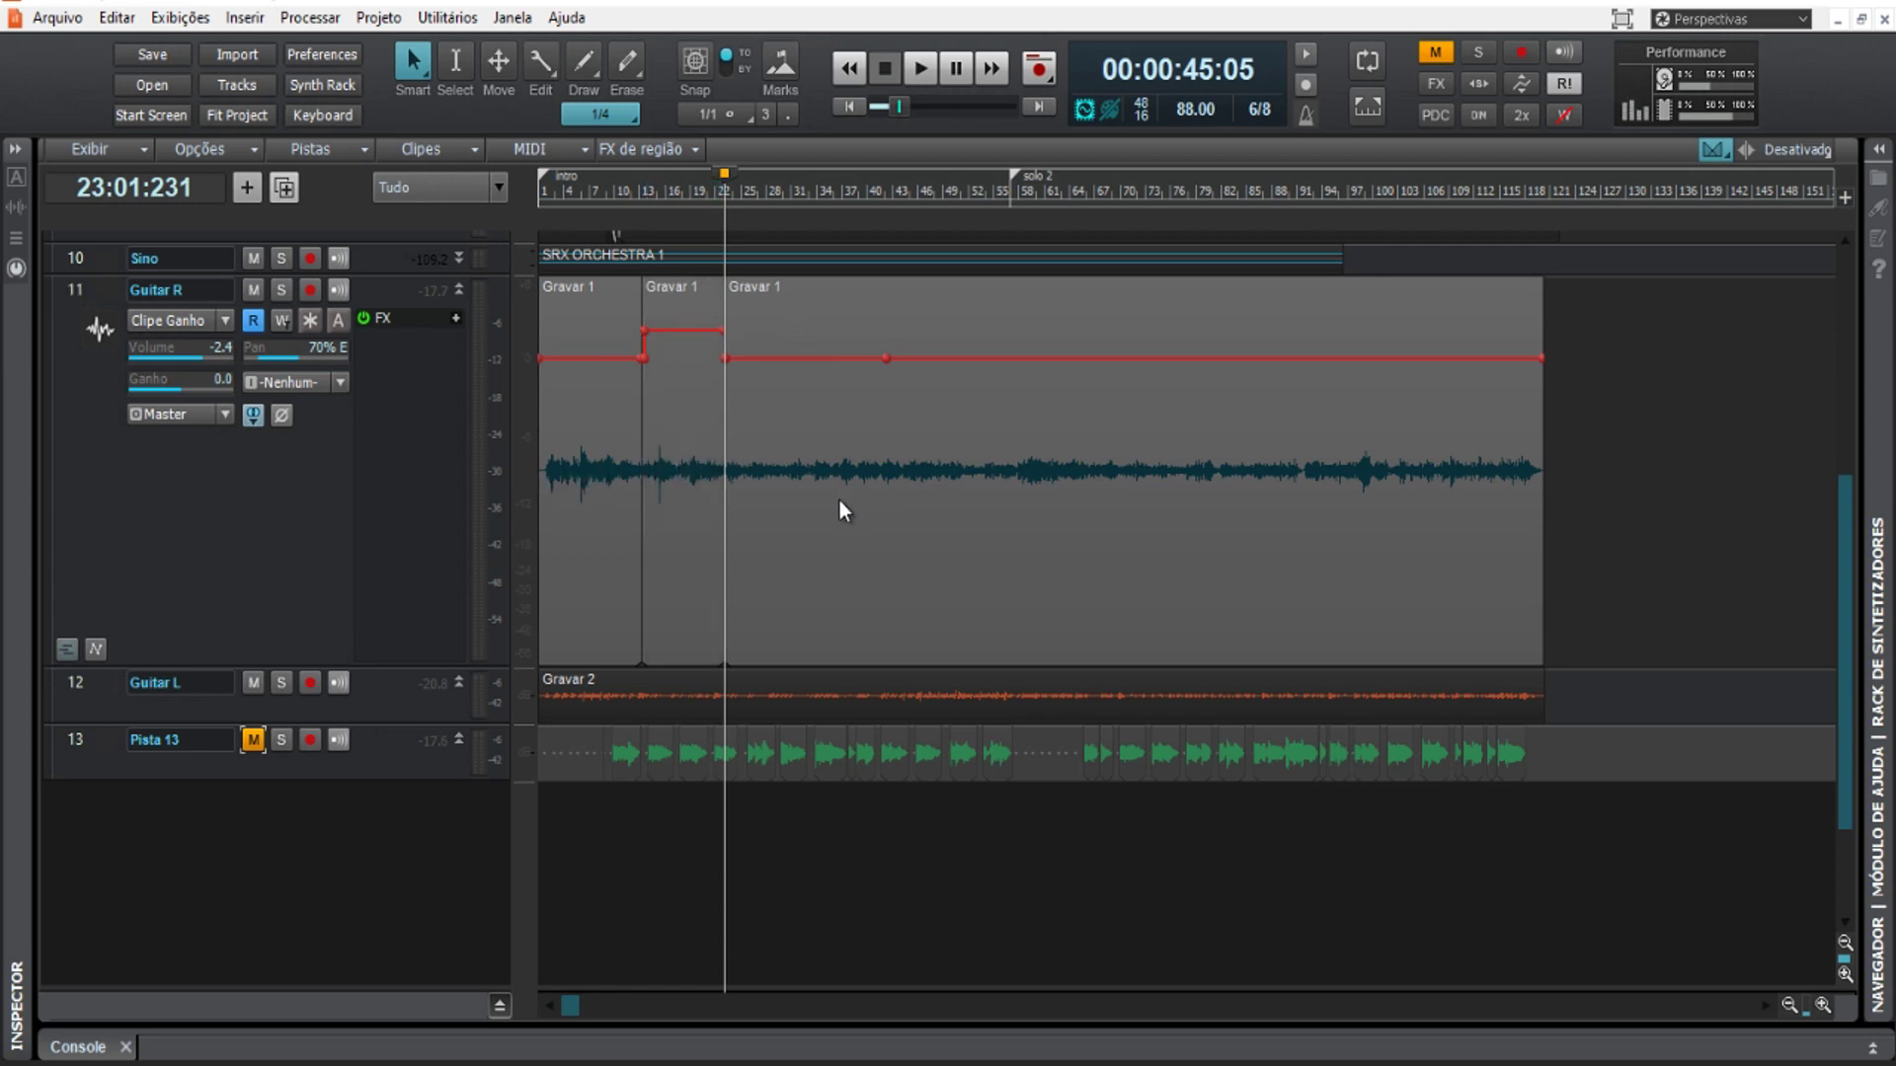
Raise the third clip's gain from its start to the added node and return the track's edit filter to Clipes
left_click_drag(879, 508, 727, 516)
left_click_drag(776, 327, 781, 310)
left_click(732, 376)
left_click(229, 321)
left_click(287, 354)
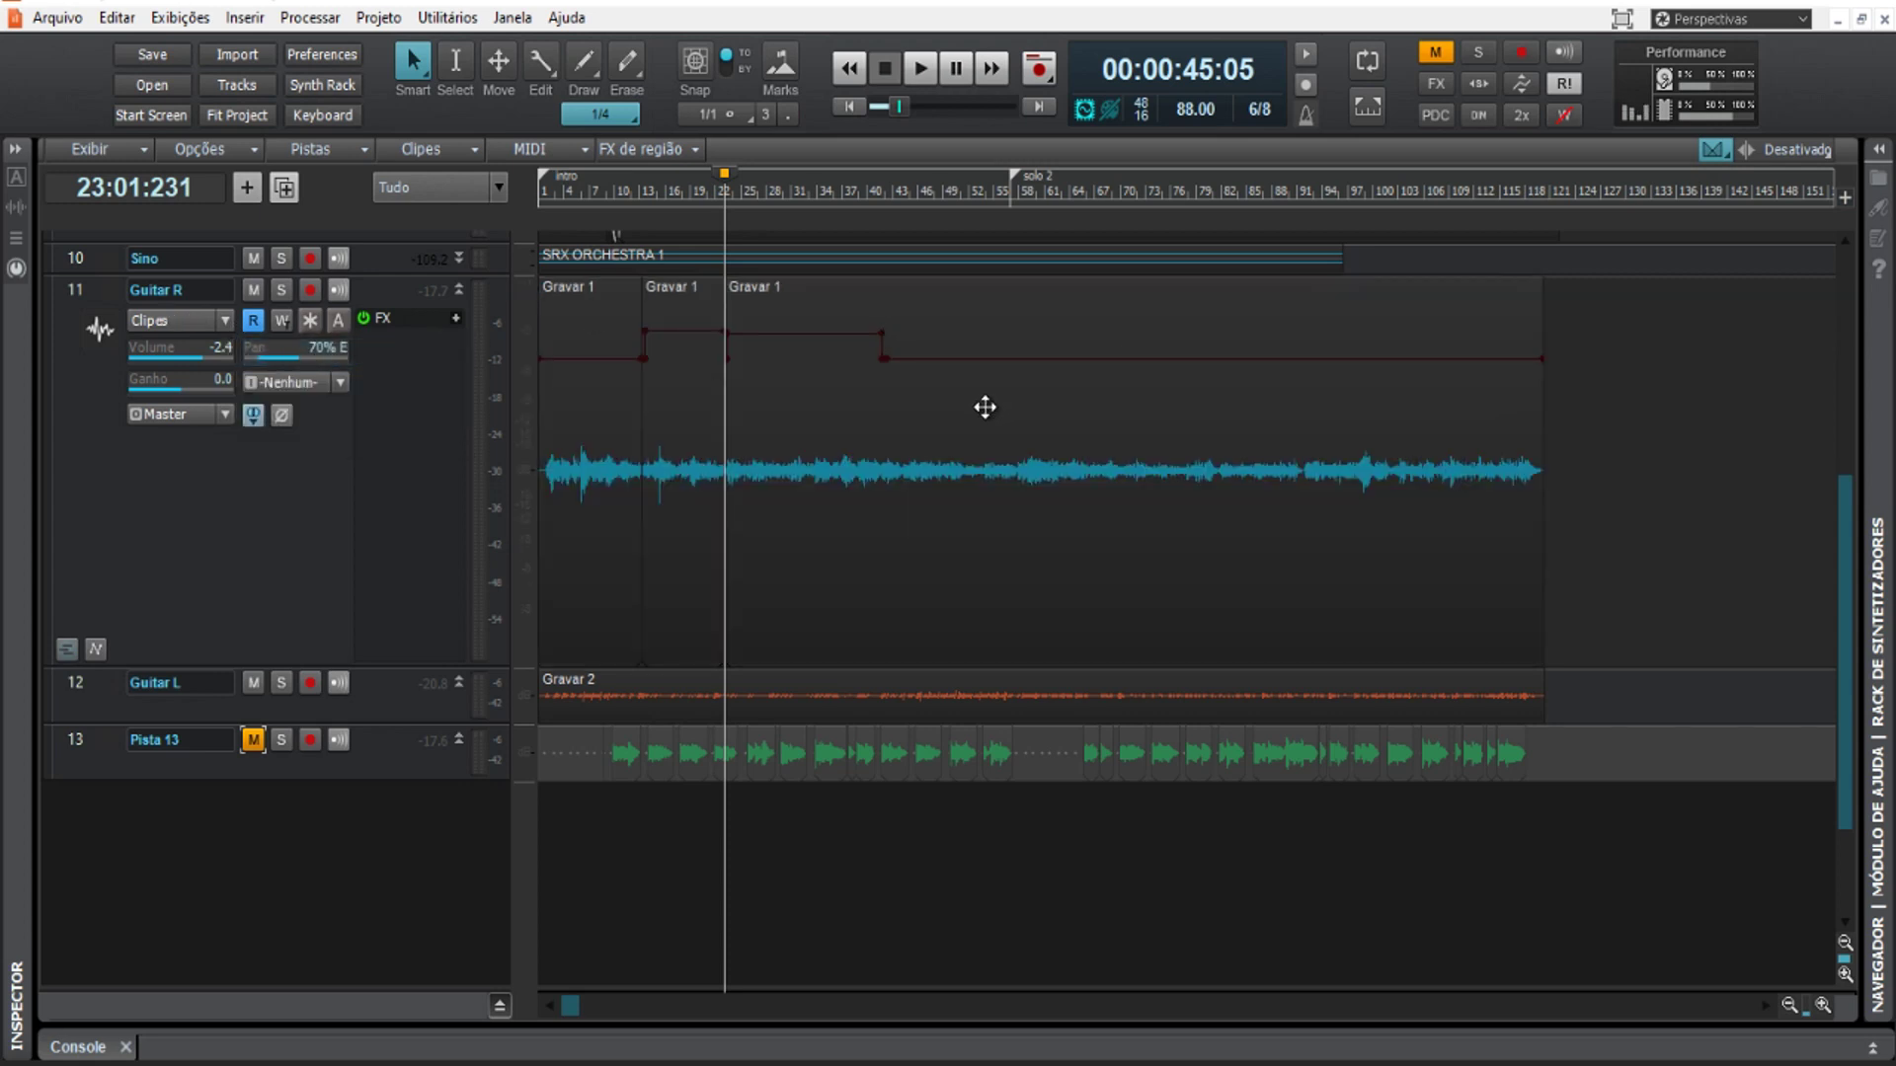
Split the third Guitar R clip at 48:03:179 and at 60:06:227
left_click(938, 487)
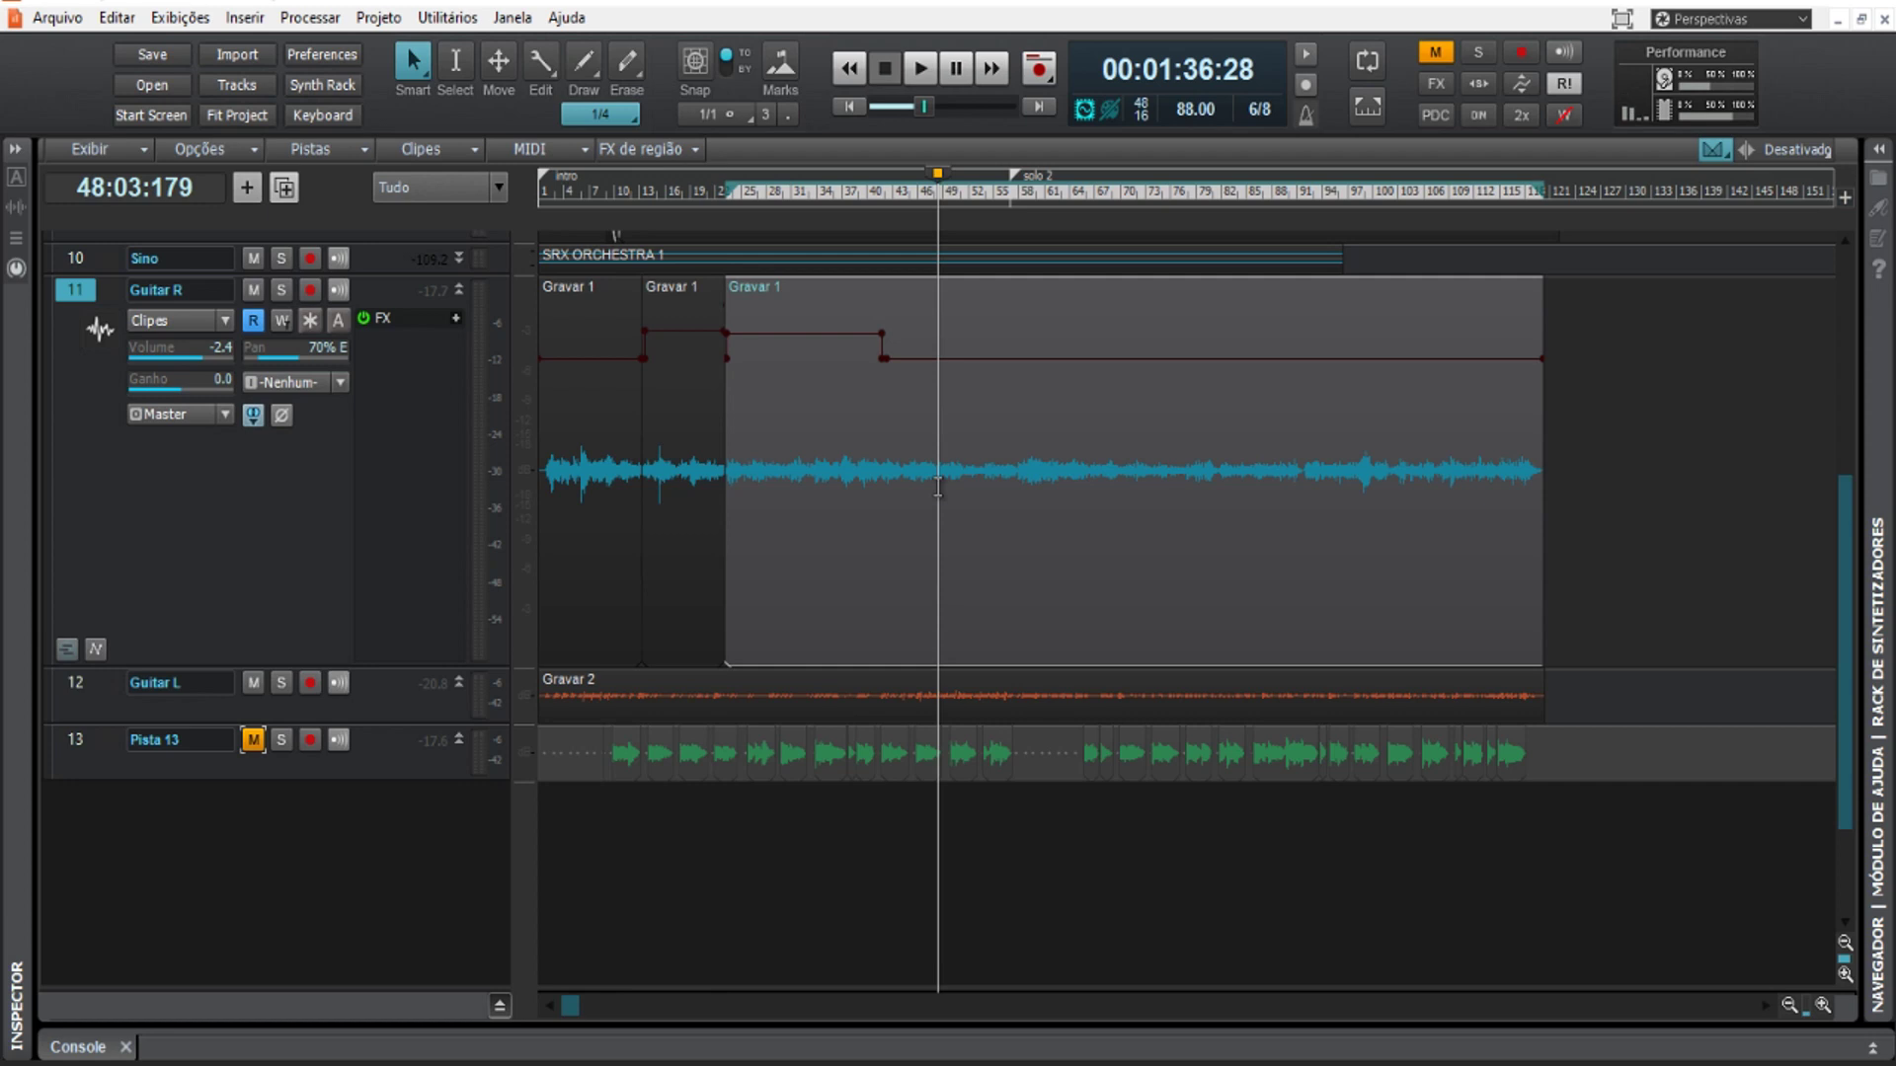
key("s")
left_click(1044, 493)
key("s")
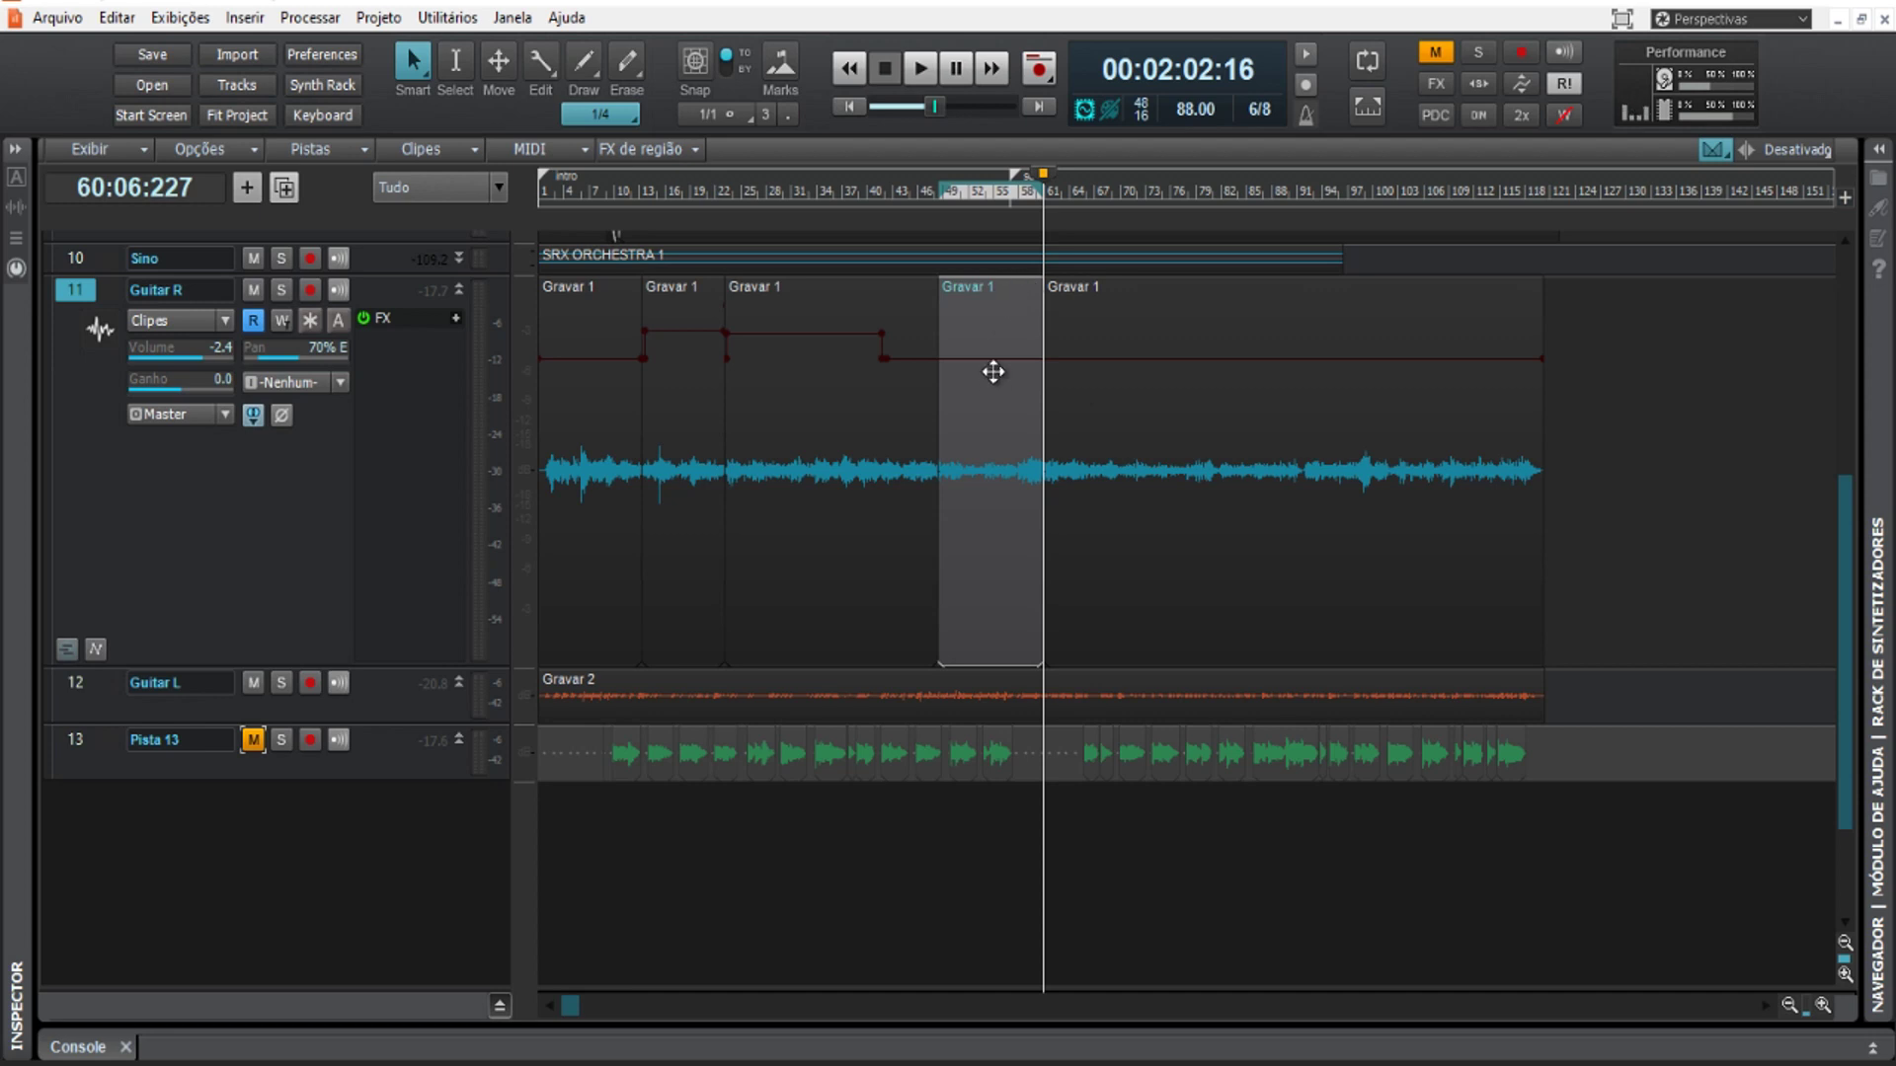
Create an Auto-Tune Pro region FX on the clip between measures 48 and 60, and collapse its editor
right_click(1010, 311)
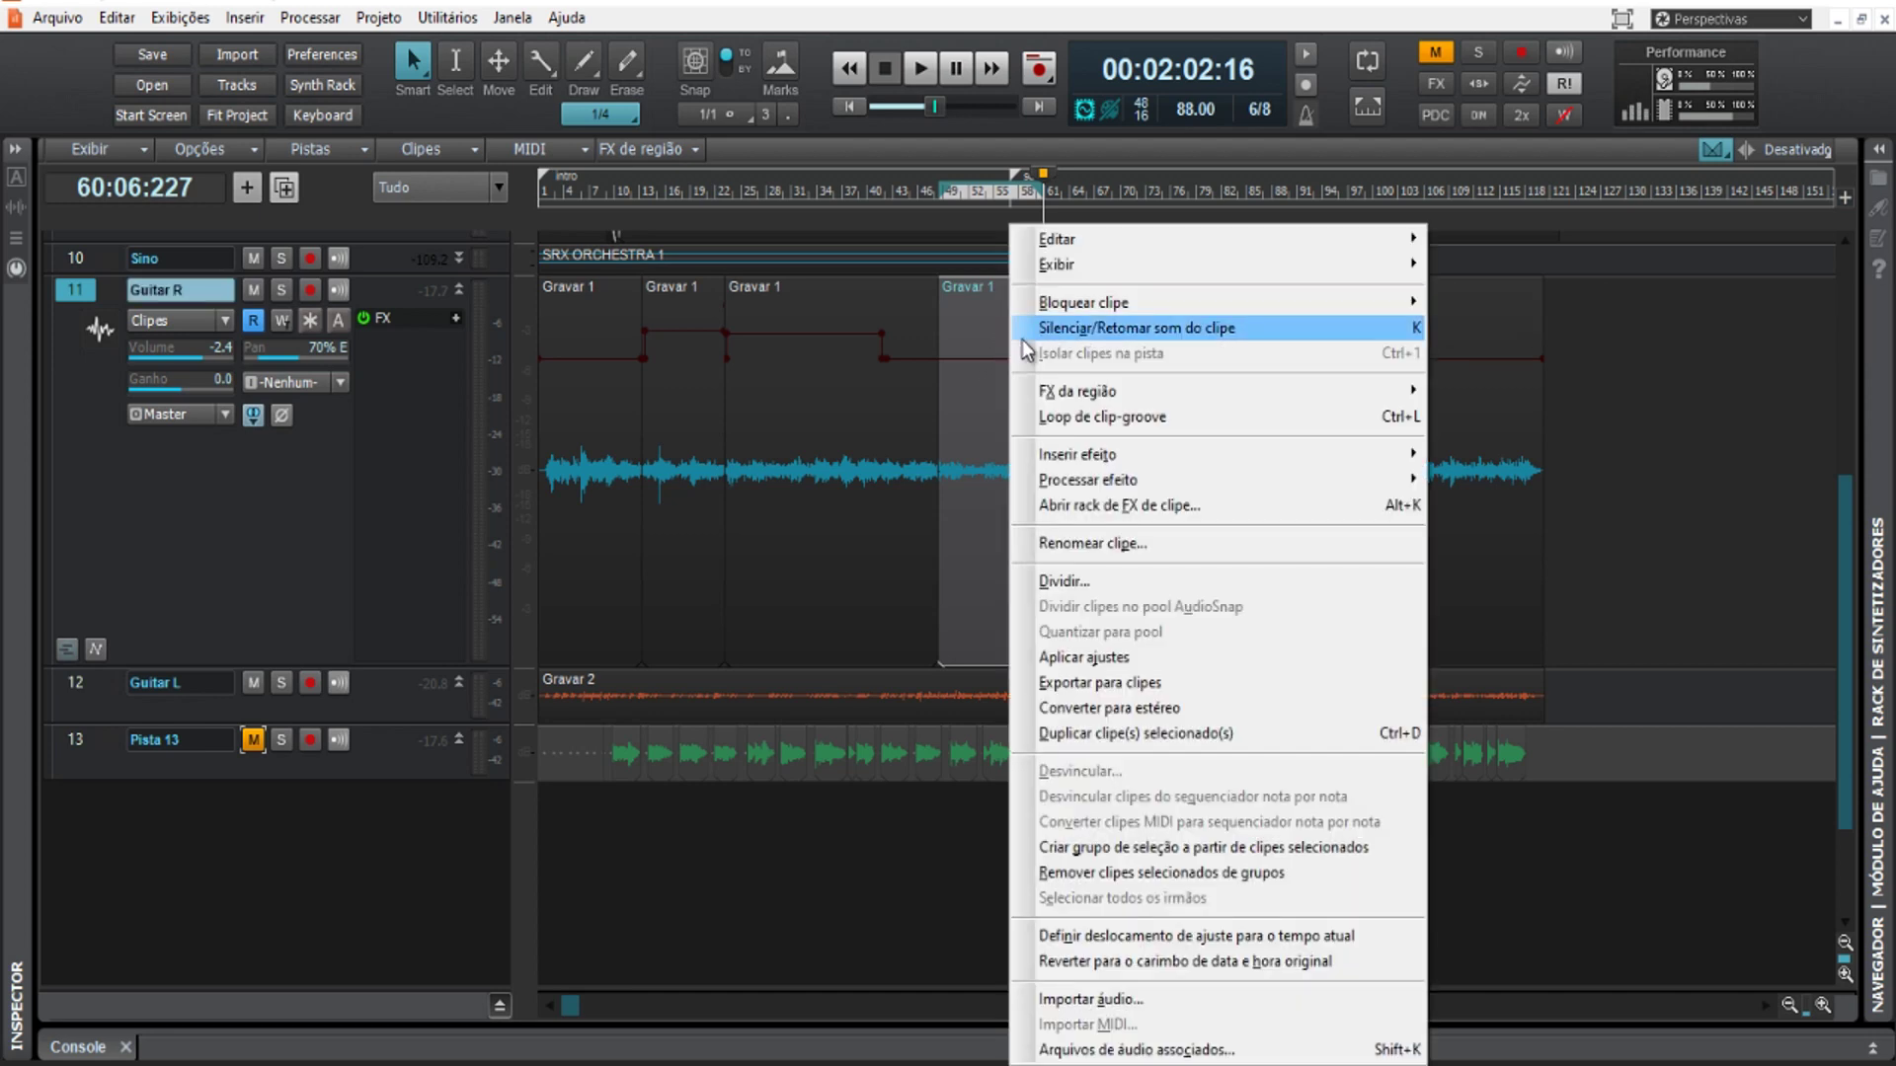
mouse_move(1136, 391)
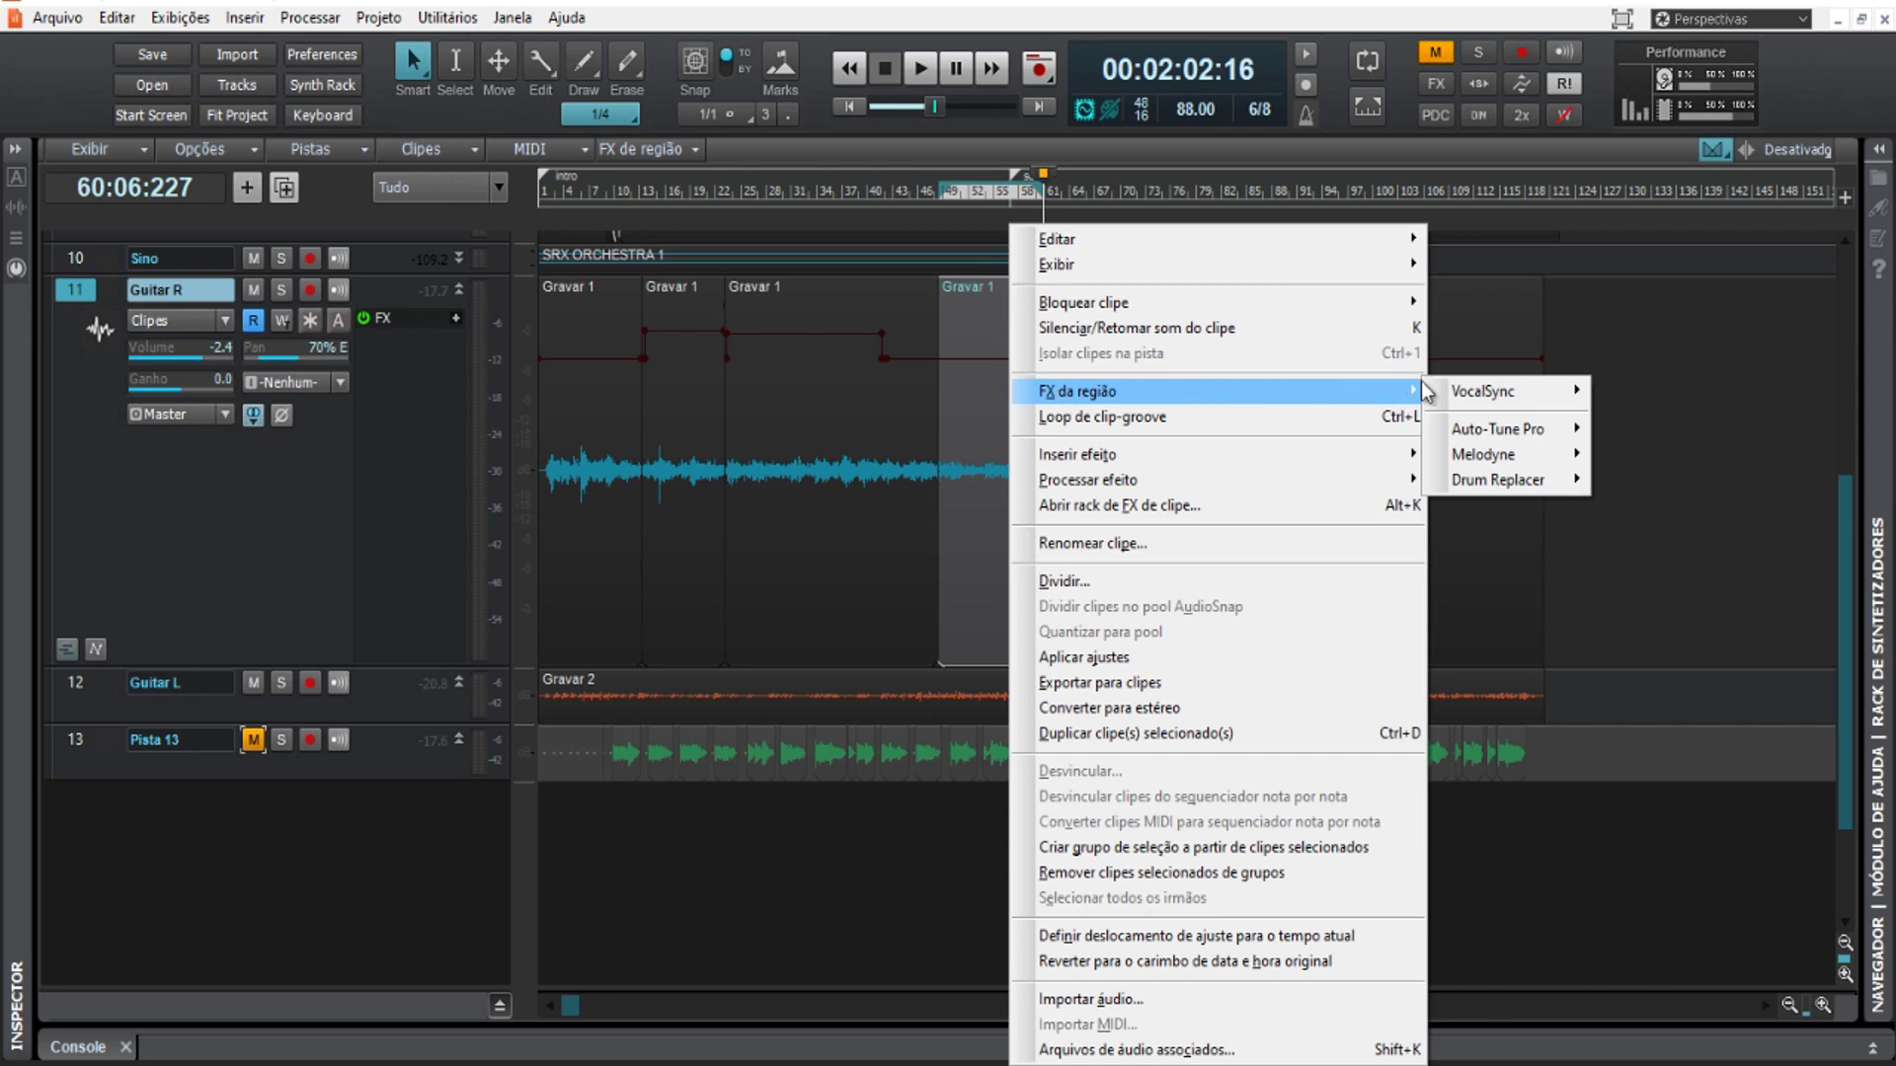
mouse_move(1501, 454)
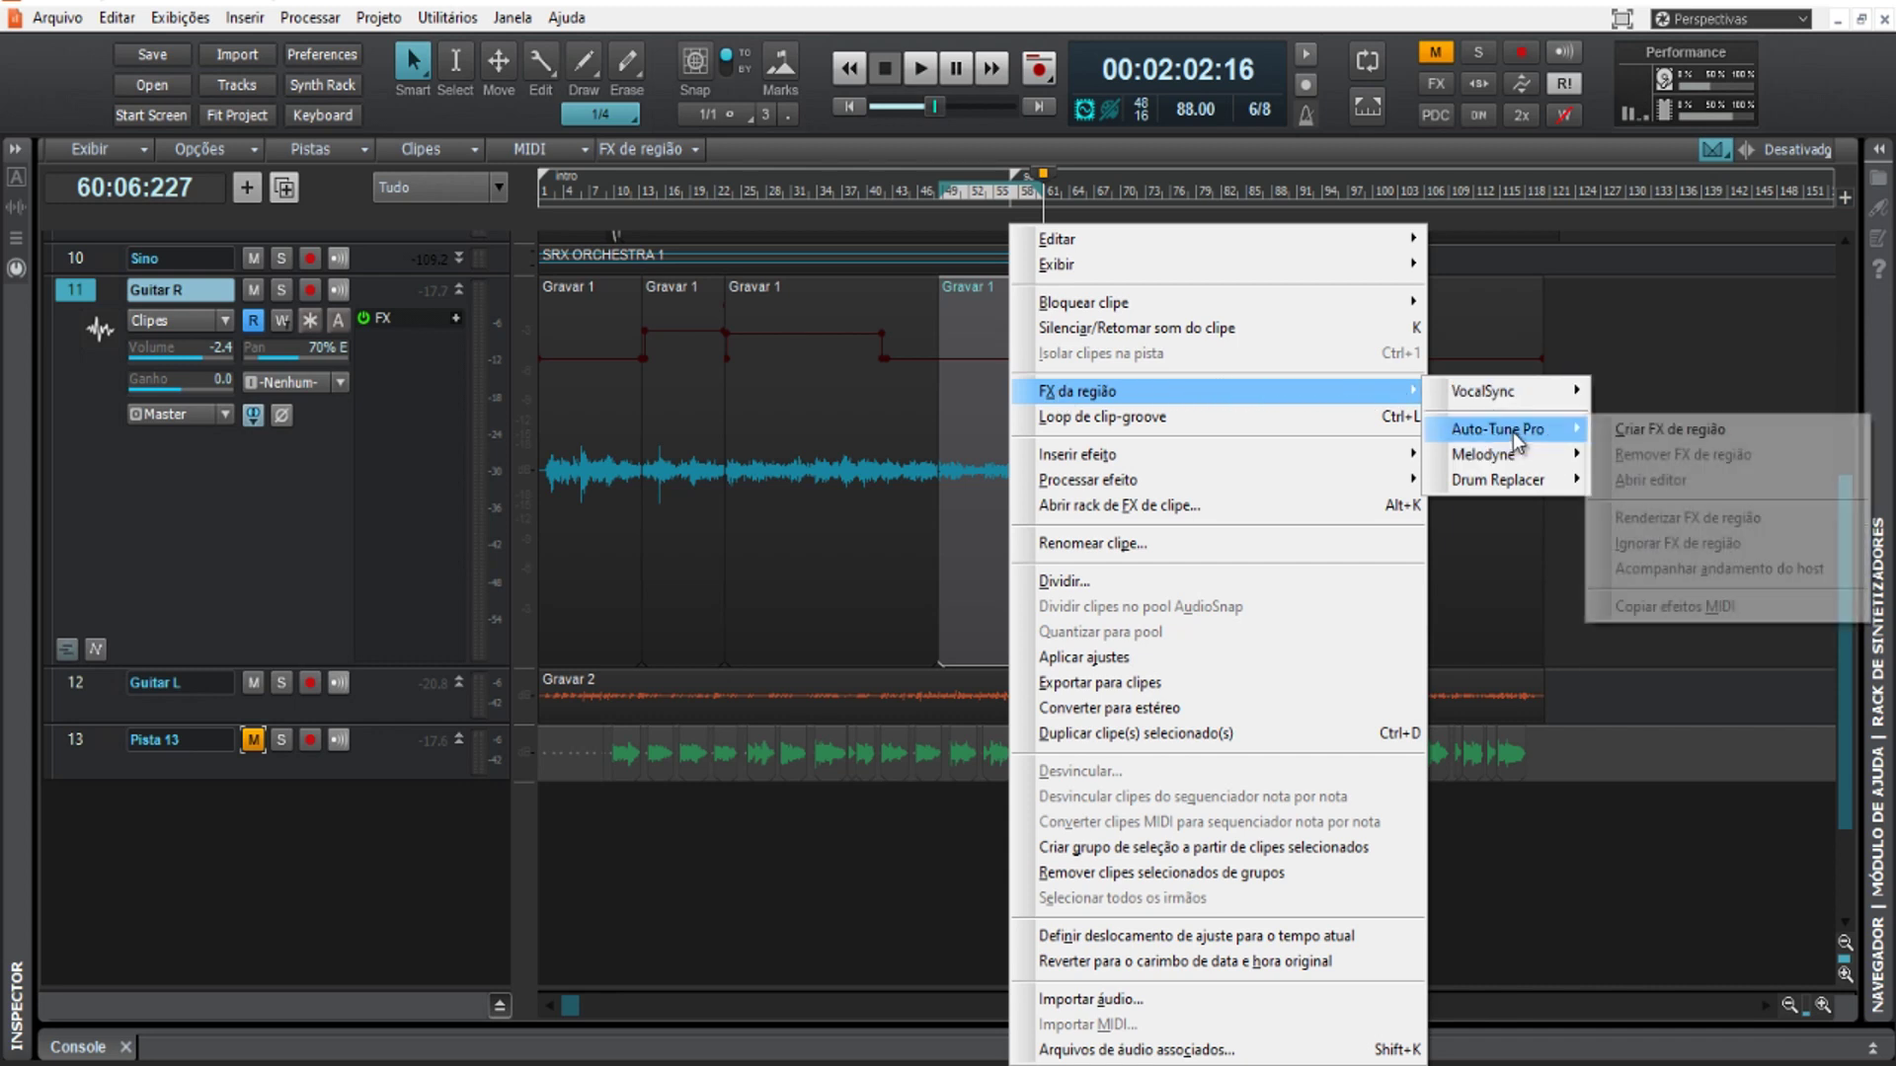
left_click(1668, 428)
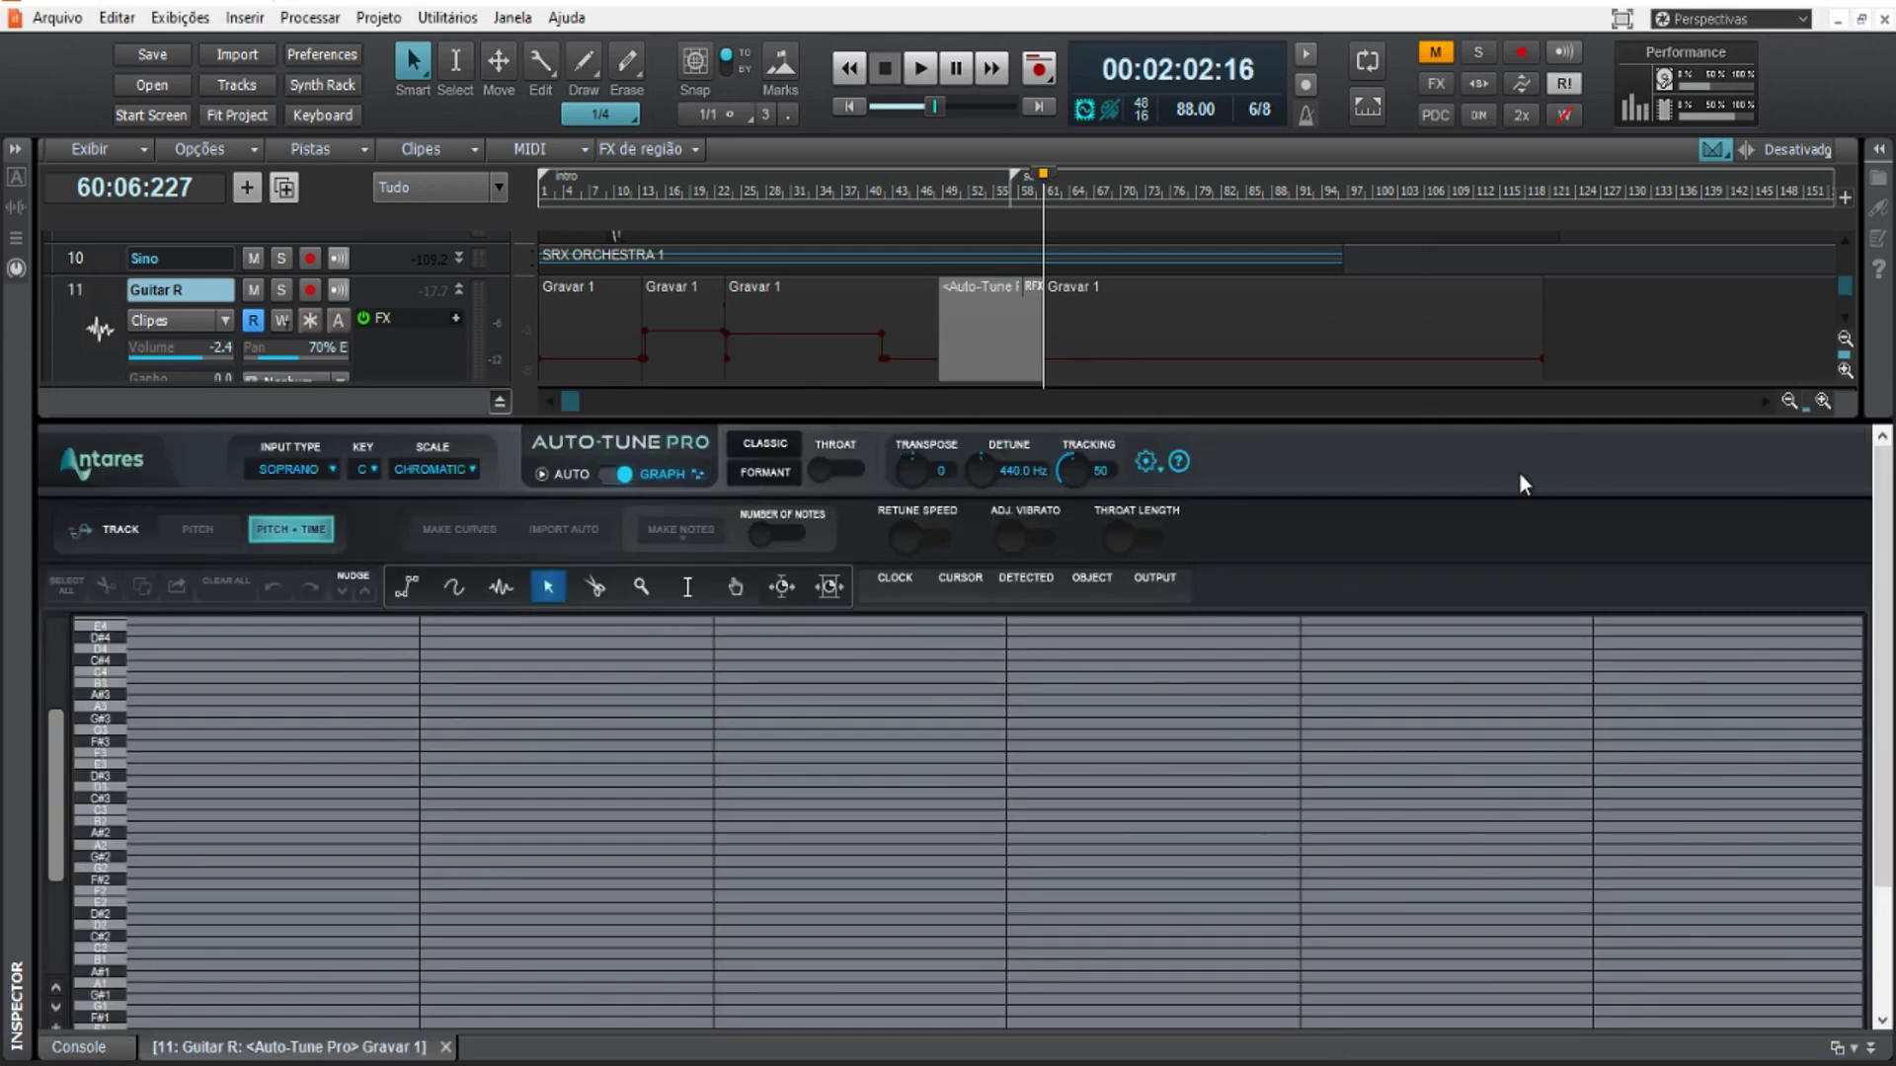
left_click(415, 1046)
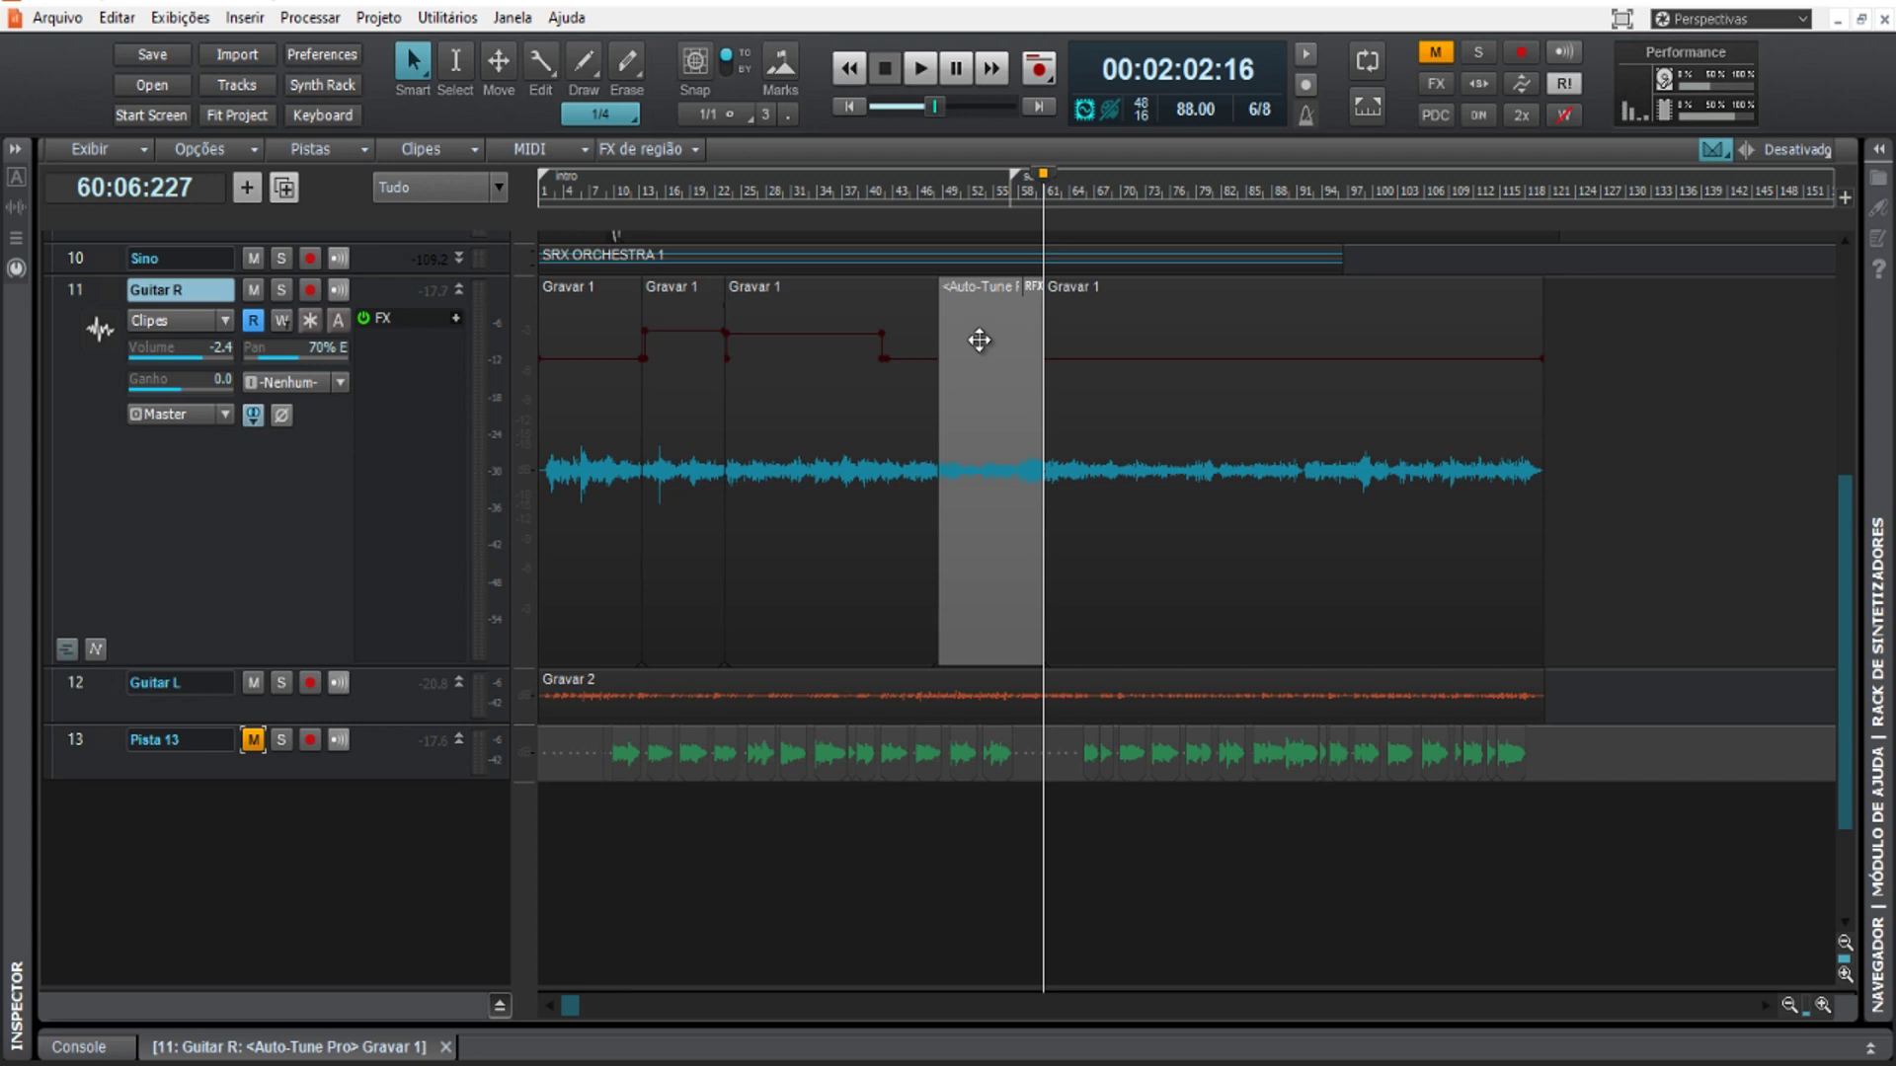
right_click(1036, 290)
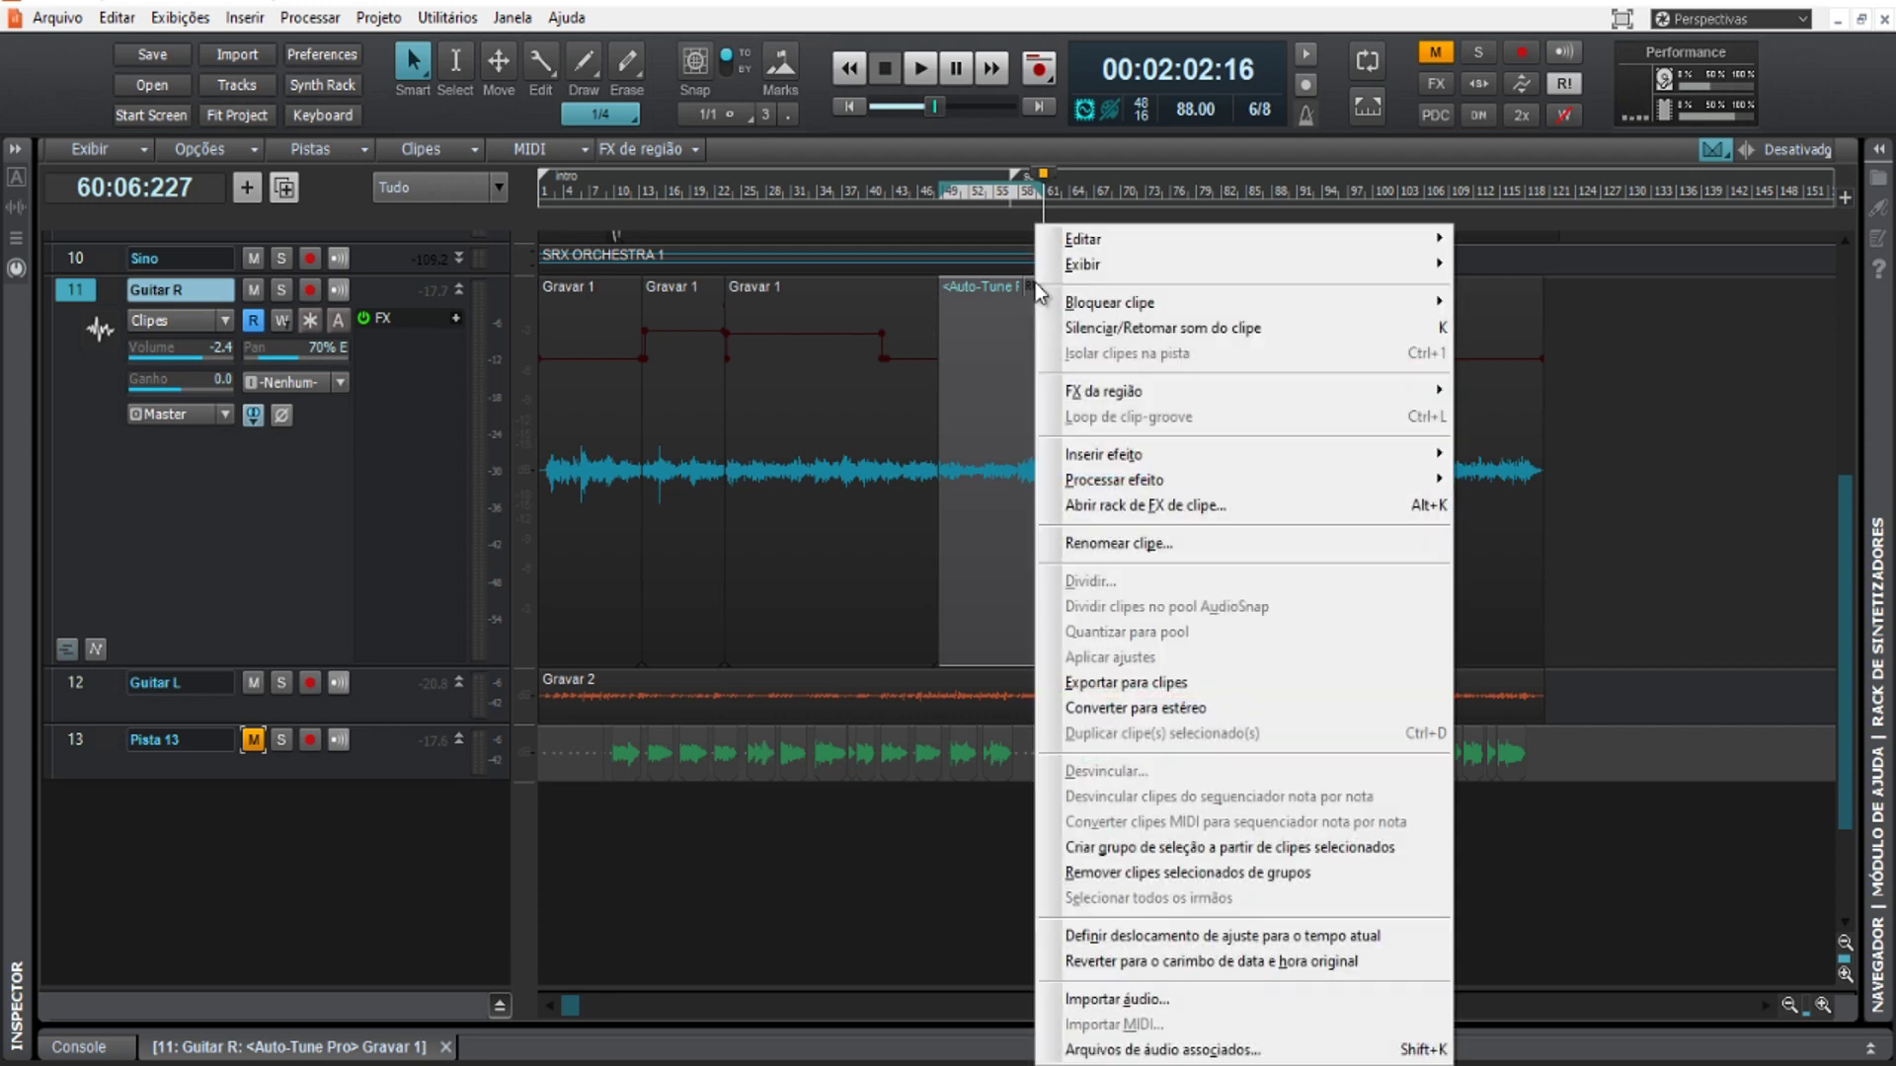
mouse_move(1103, 391)
mouse_move(1524, 429)
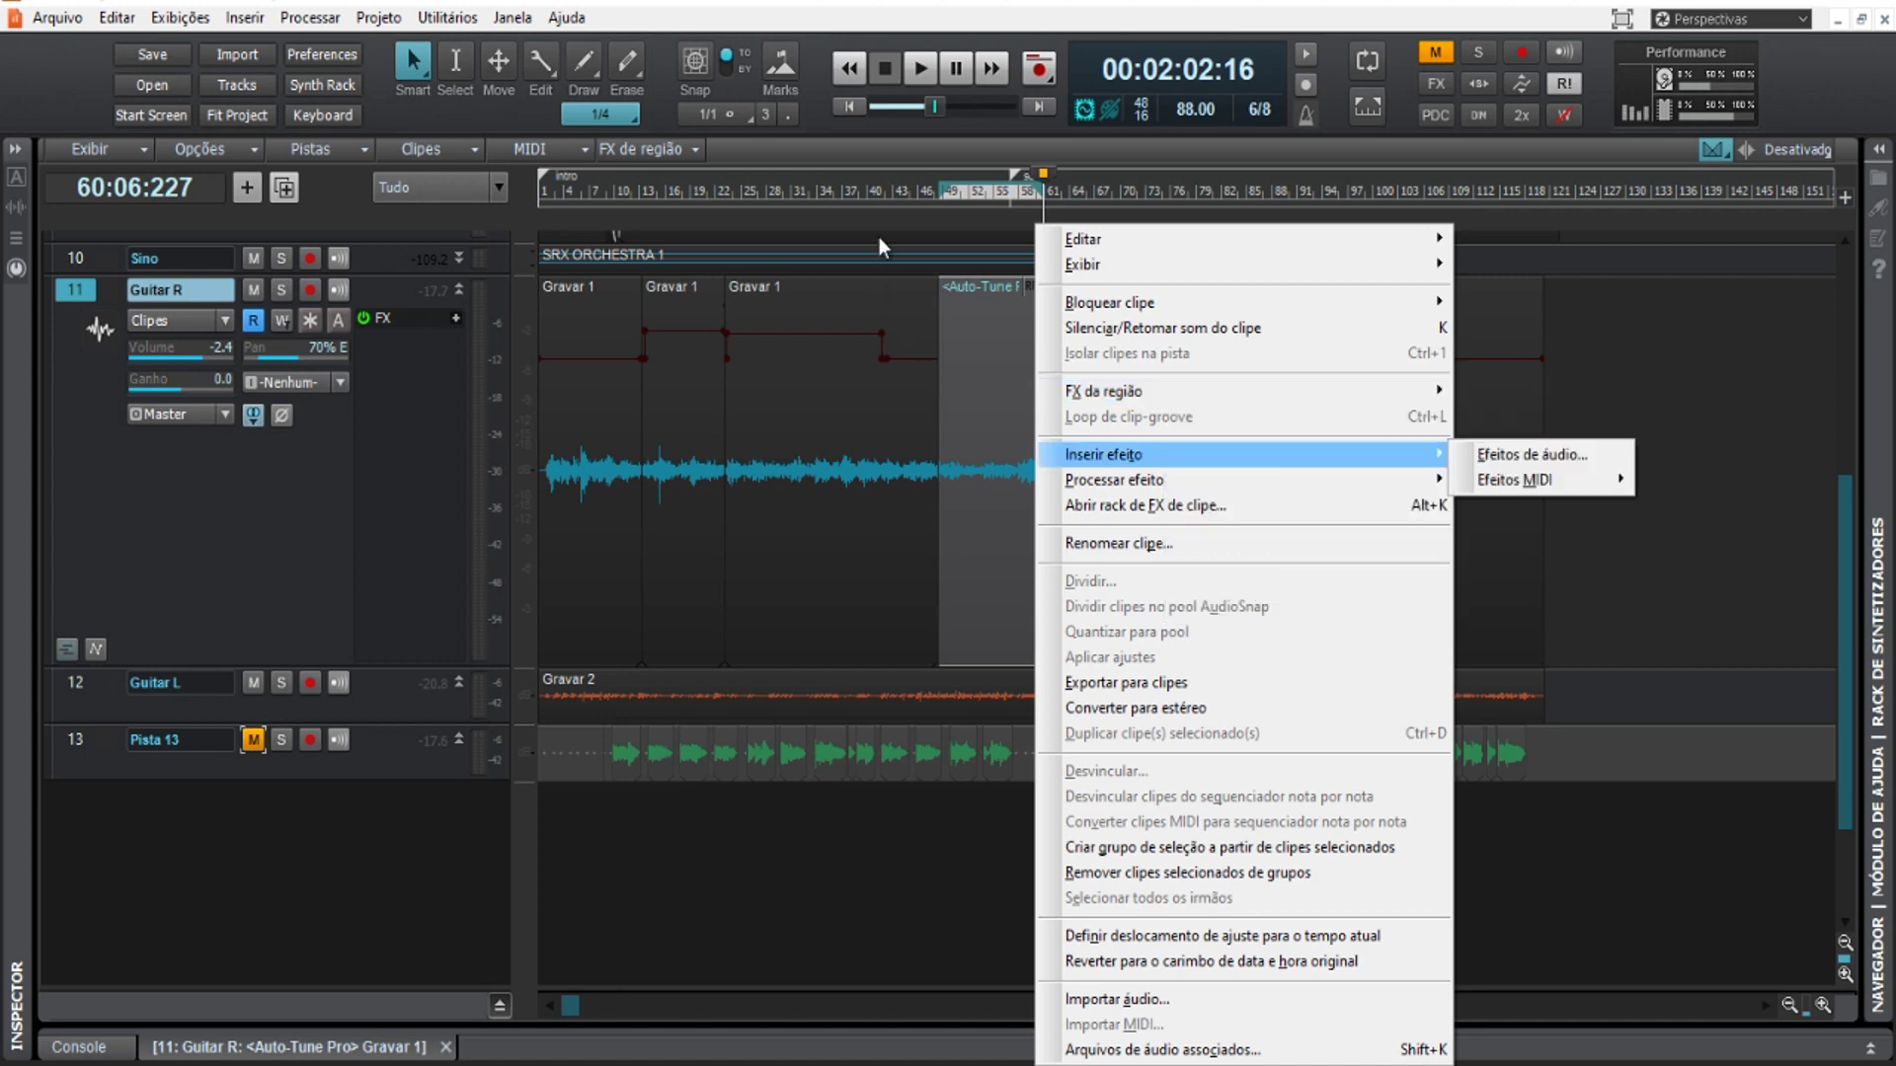
left_click(891, 144)
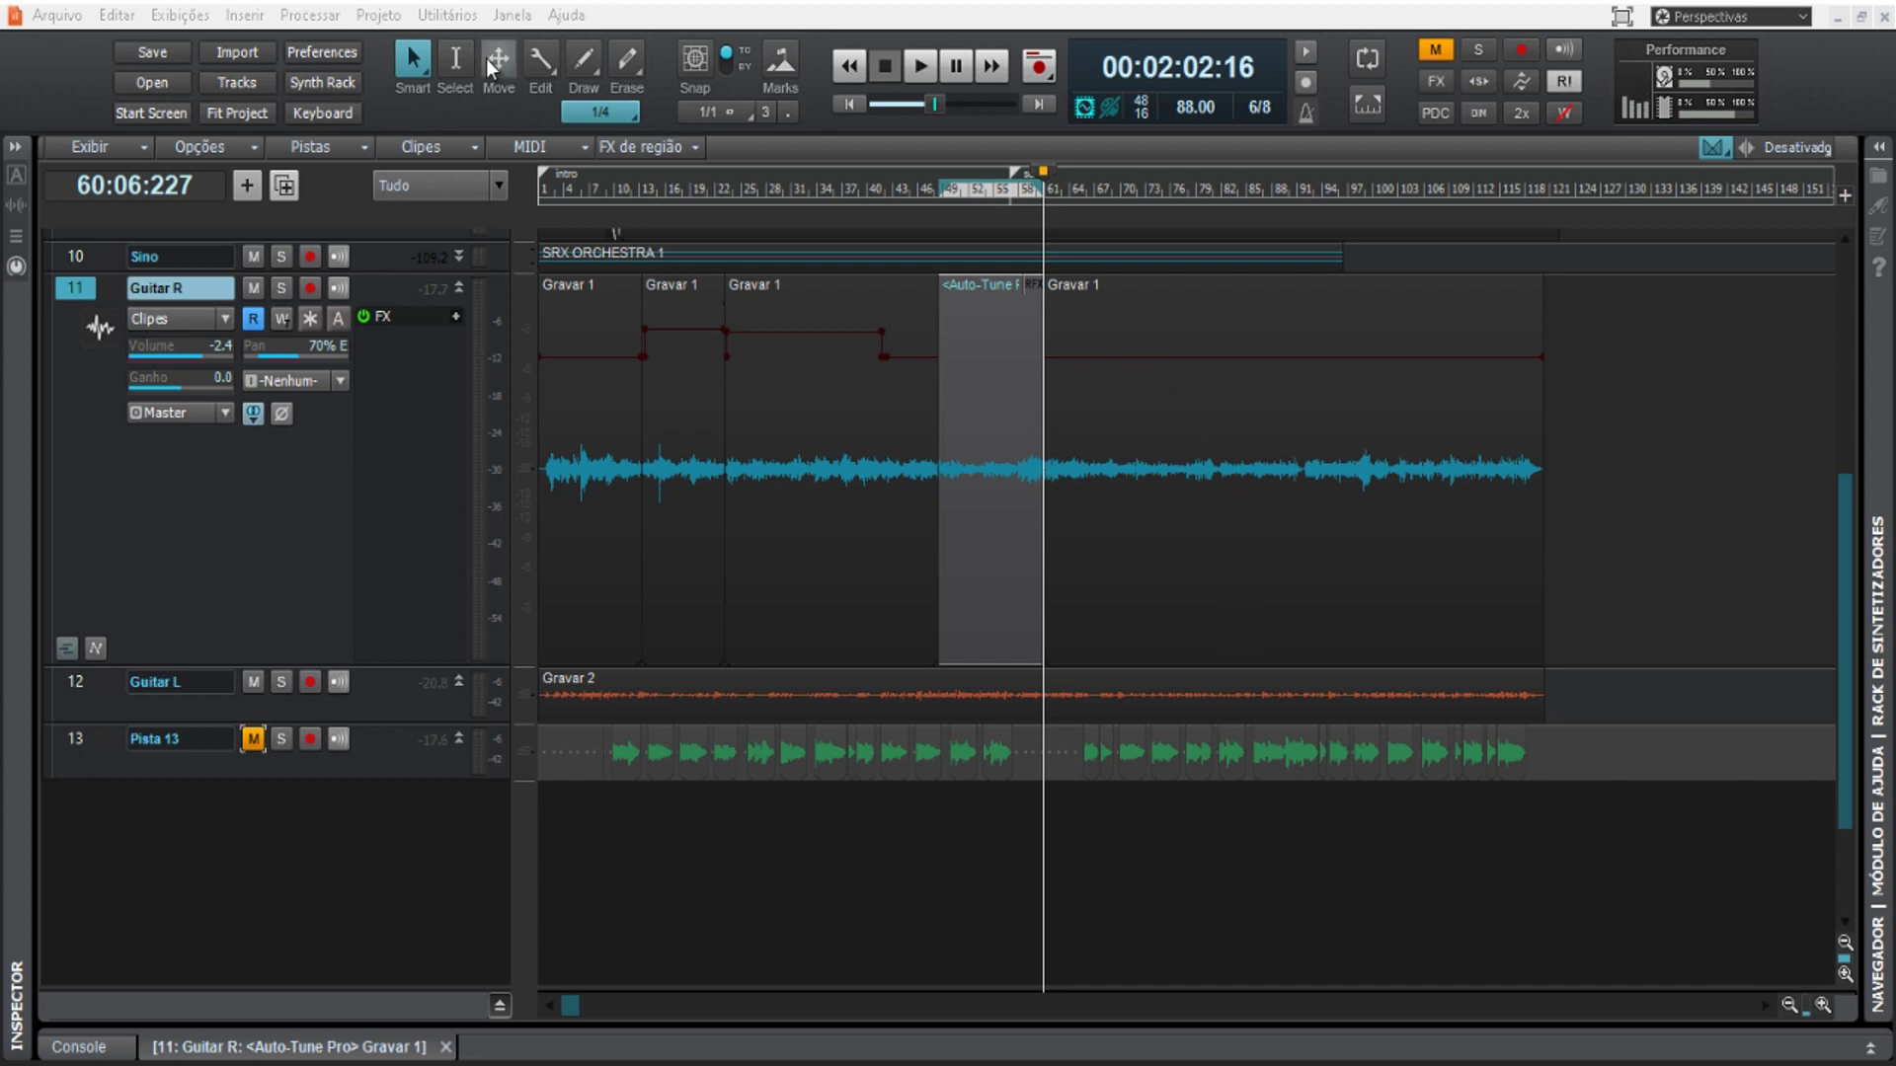
Check for program updates and dismiss the update notification
left_click(567, 16)
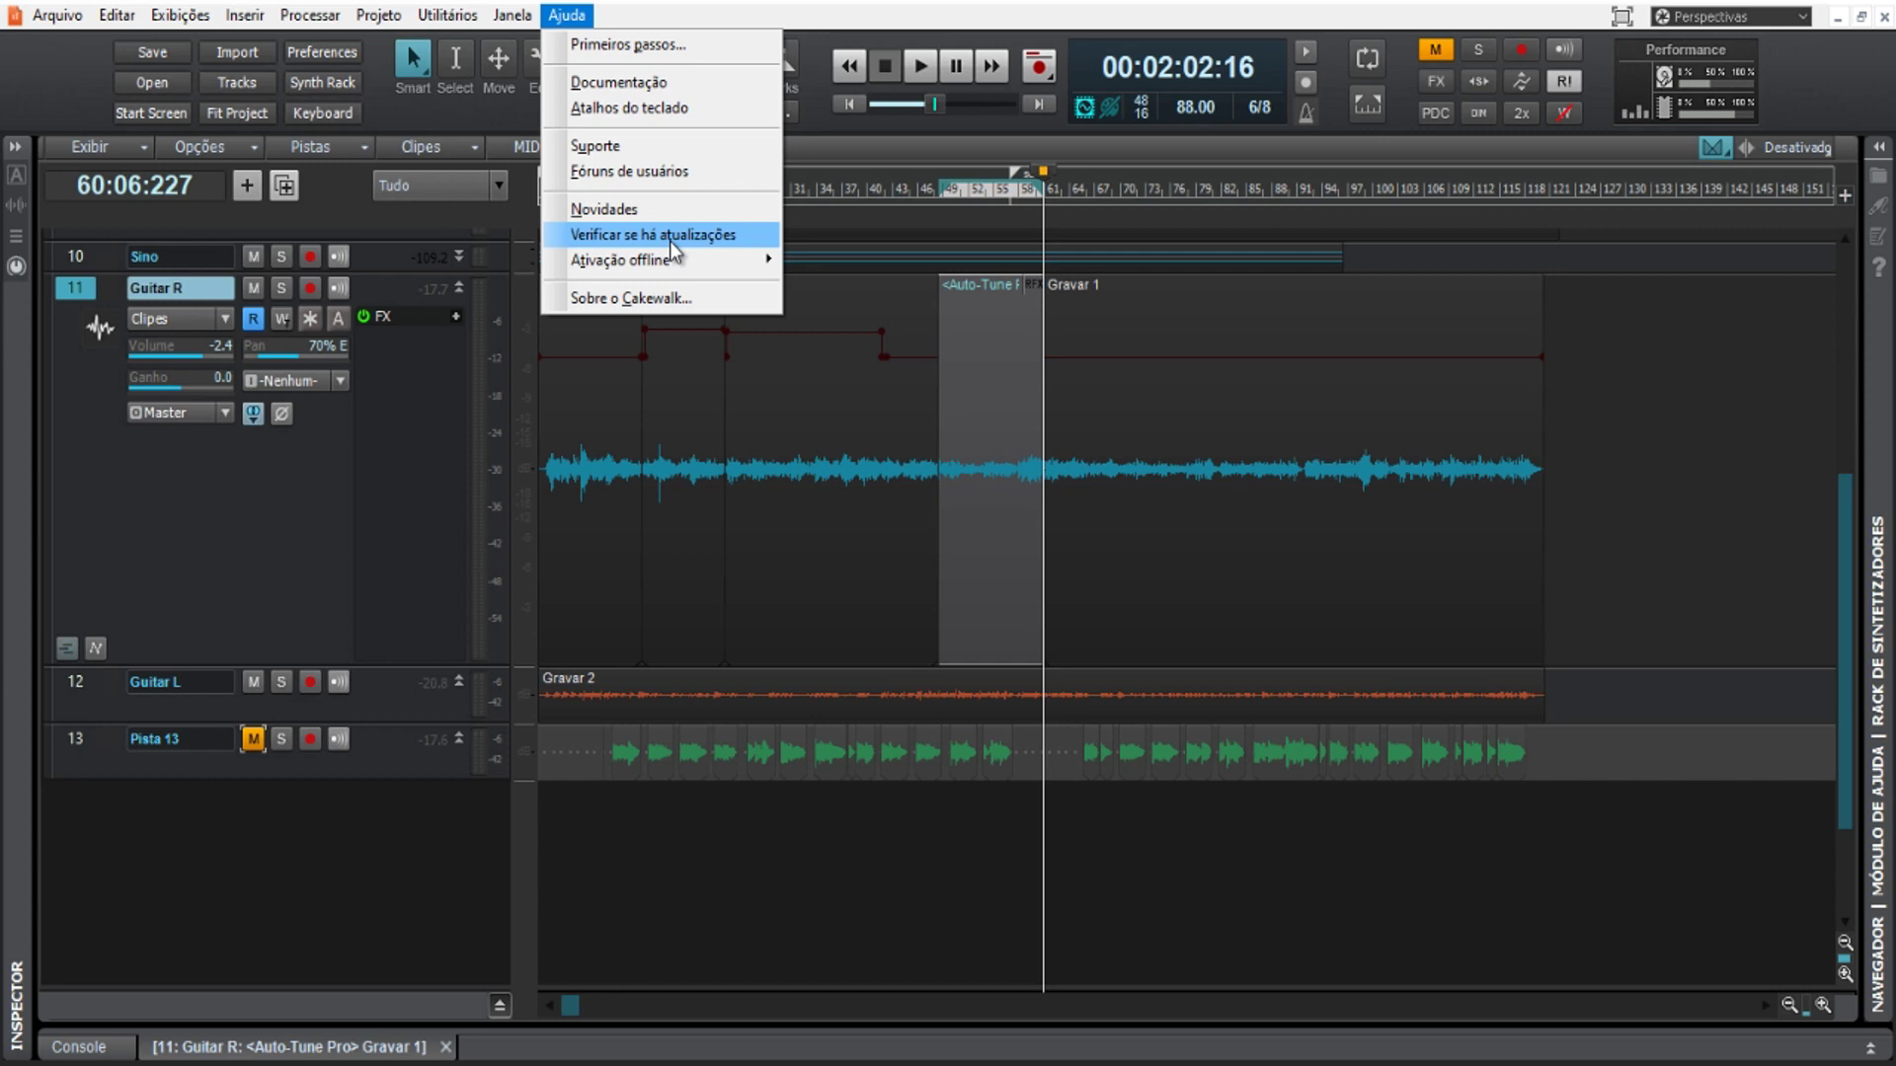
left_click(669, 241)
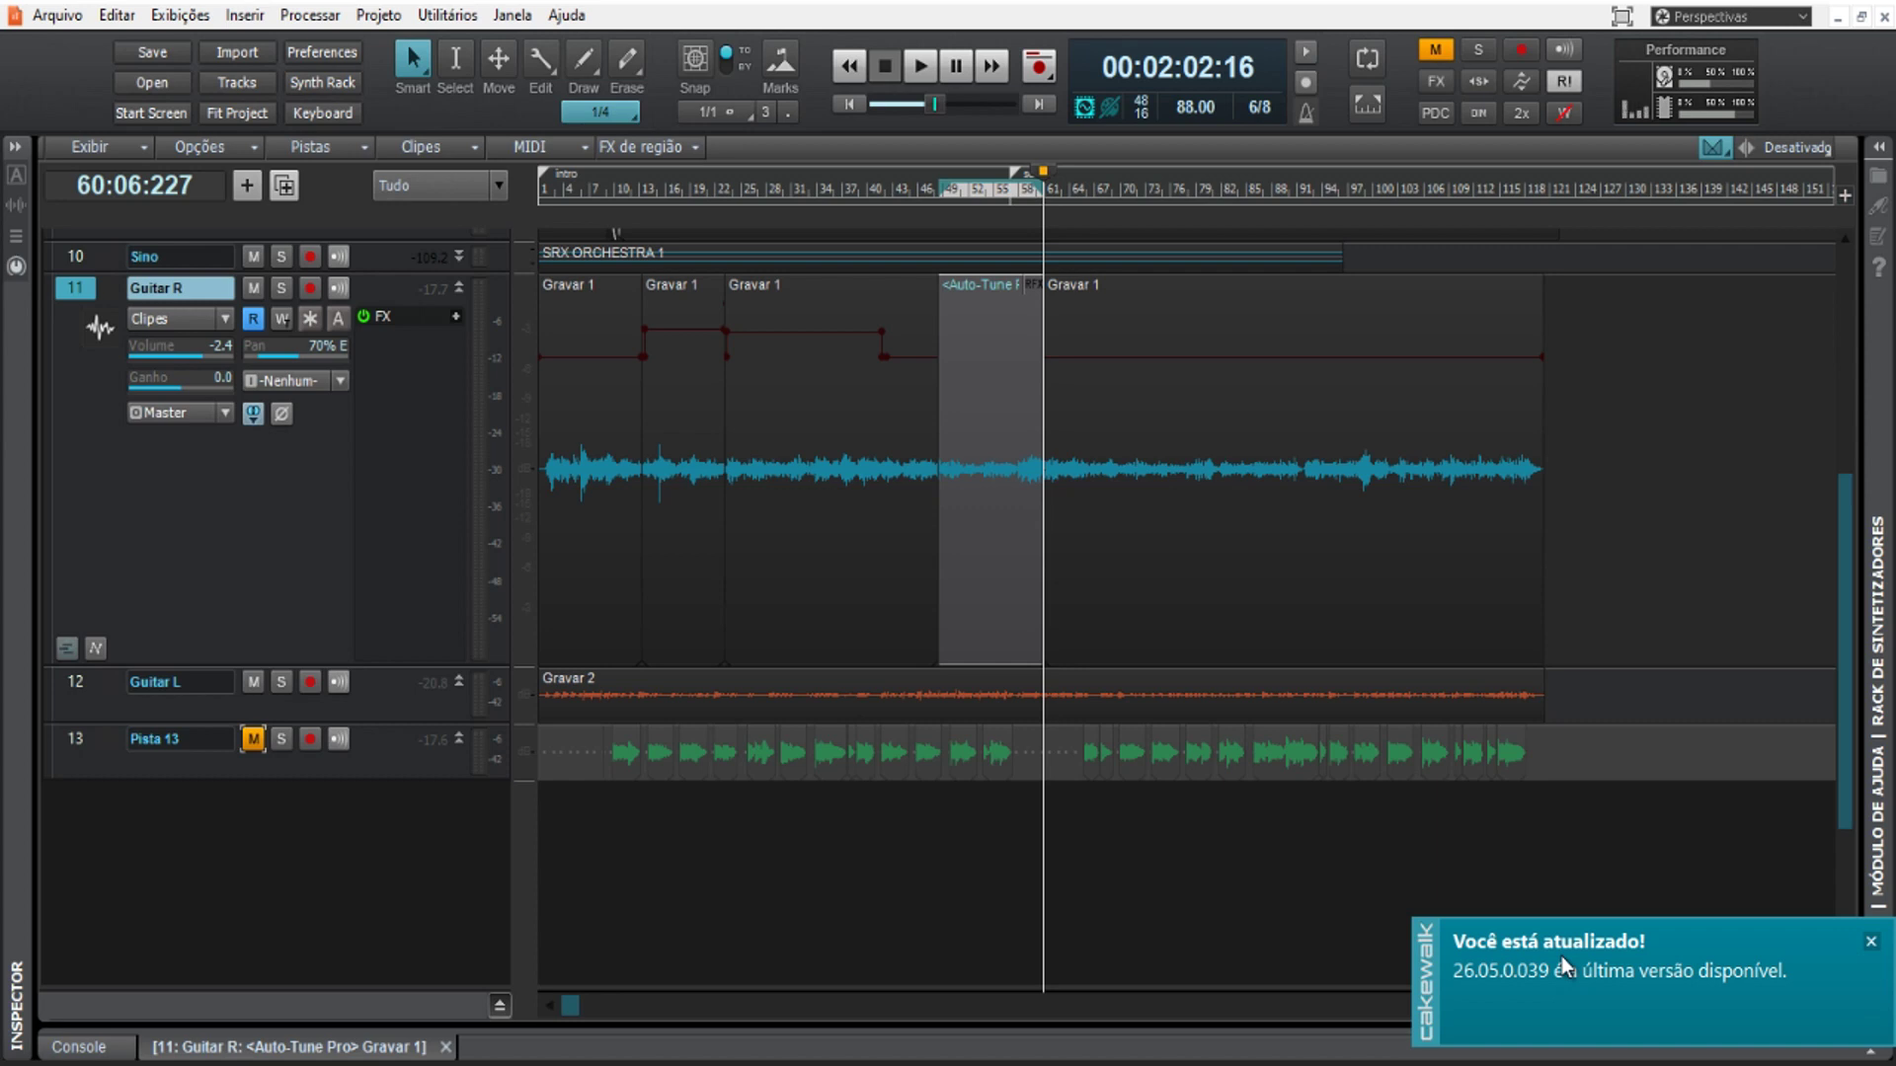
left_click(1870, 941)
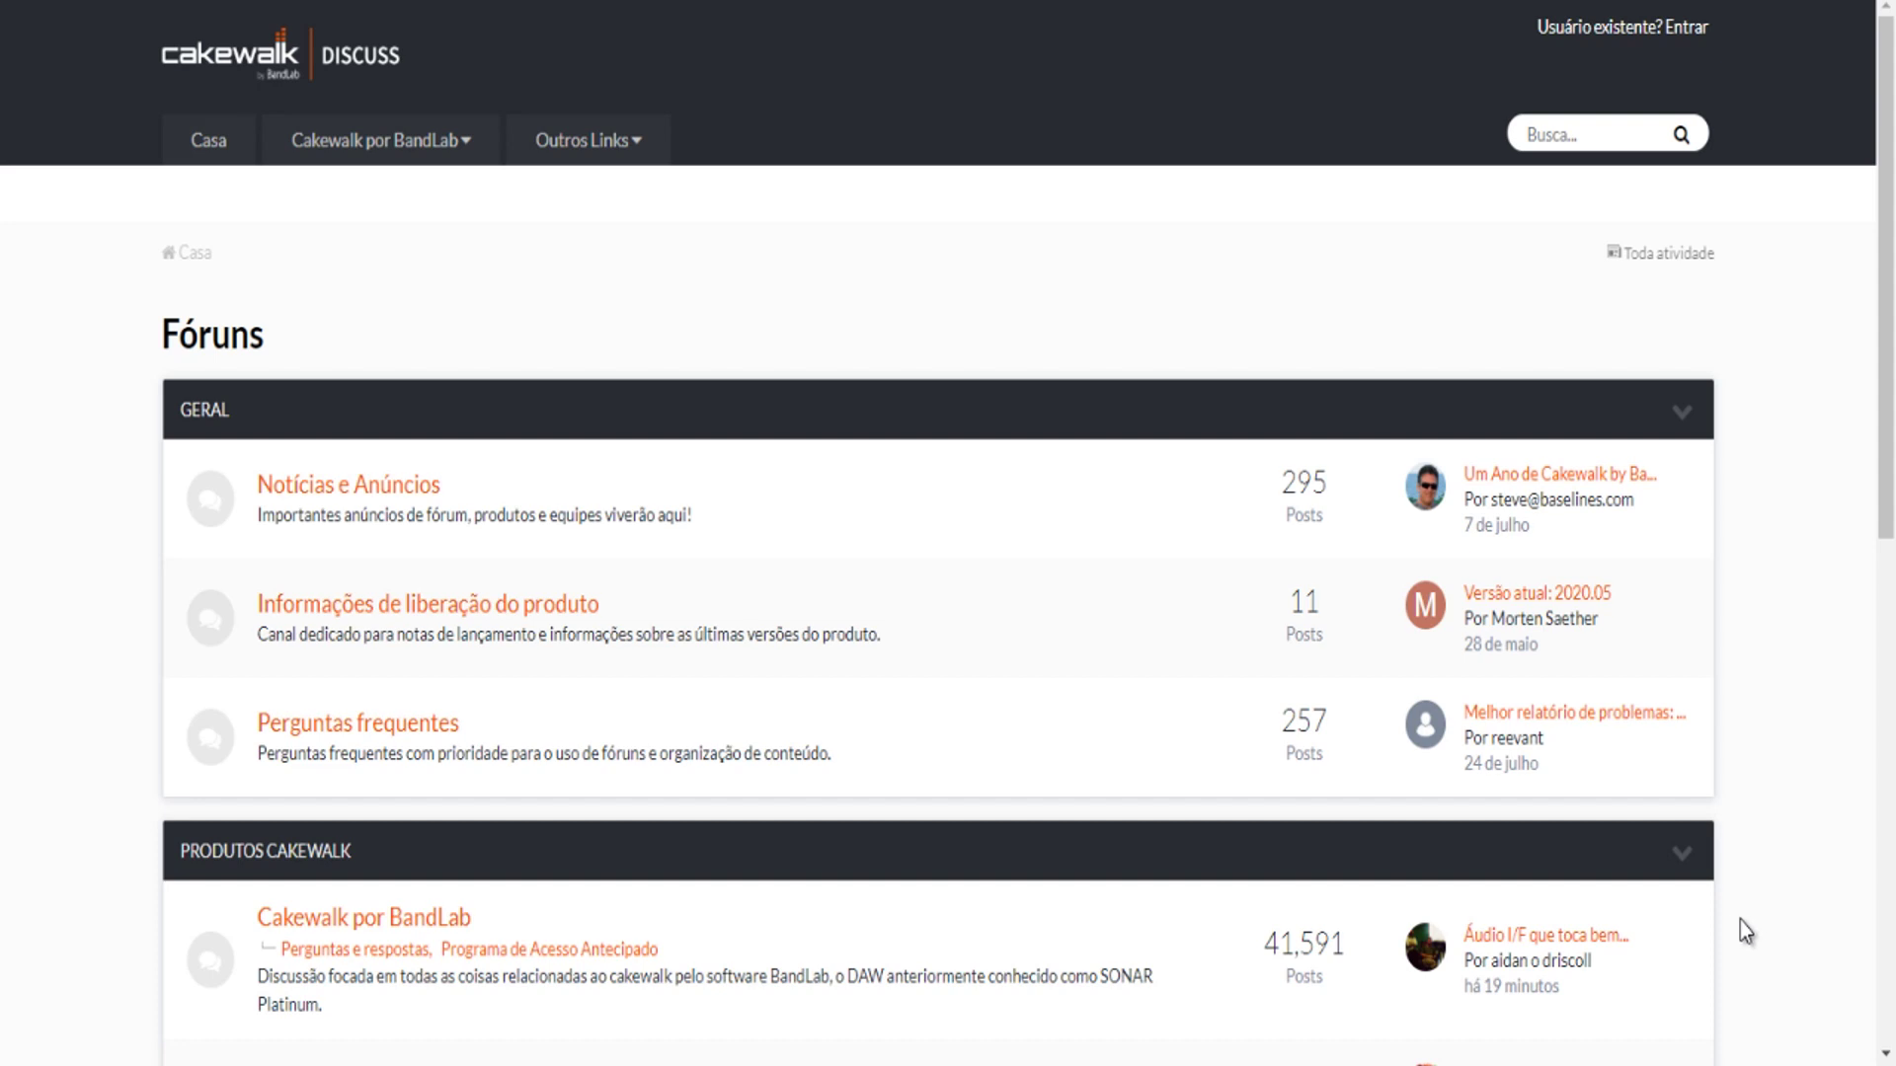
In the Cakewalk Discuss forum, open the 2020.07 Early Access topic in the Early Access Program subforum of Cakewalk by BandLab
scroll(1324, 940, "down", 5)
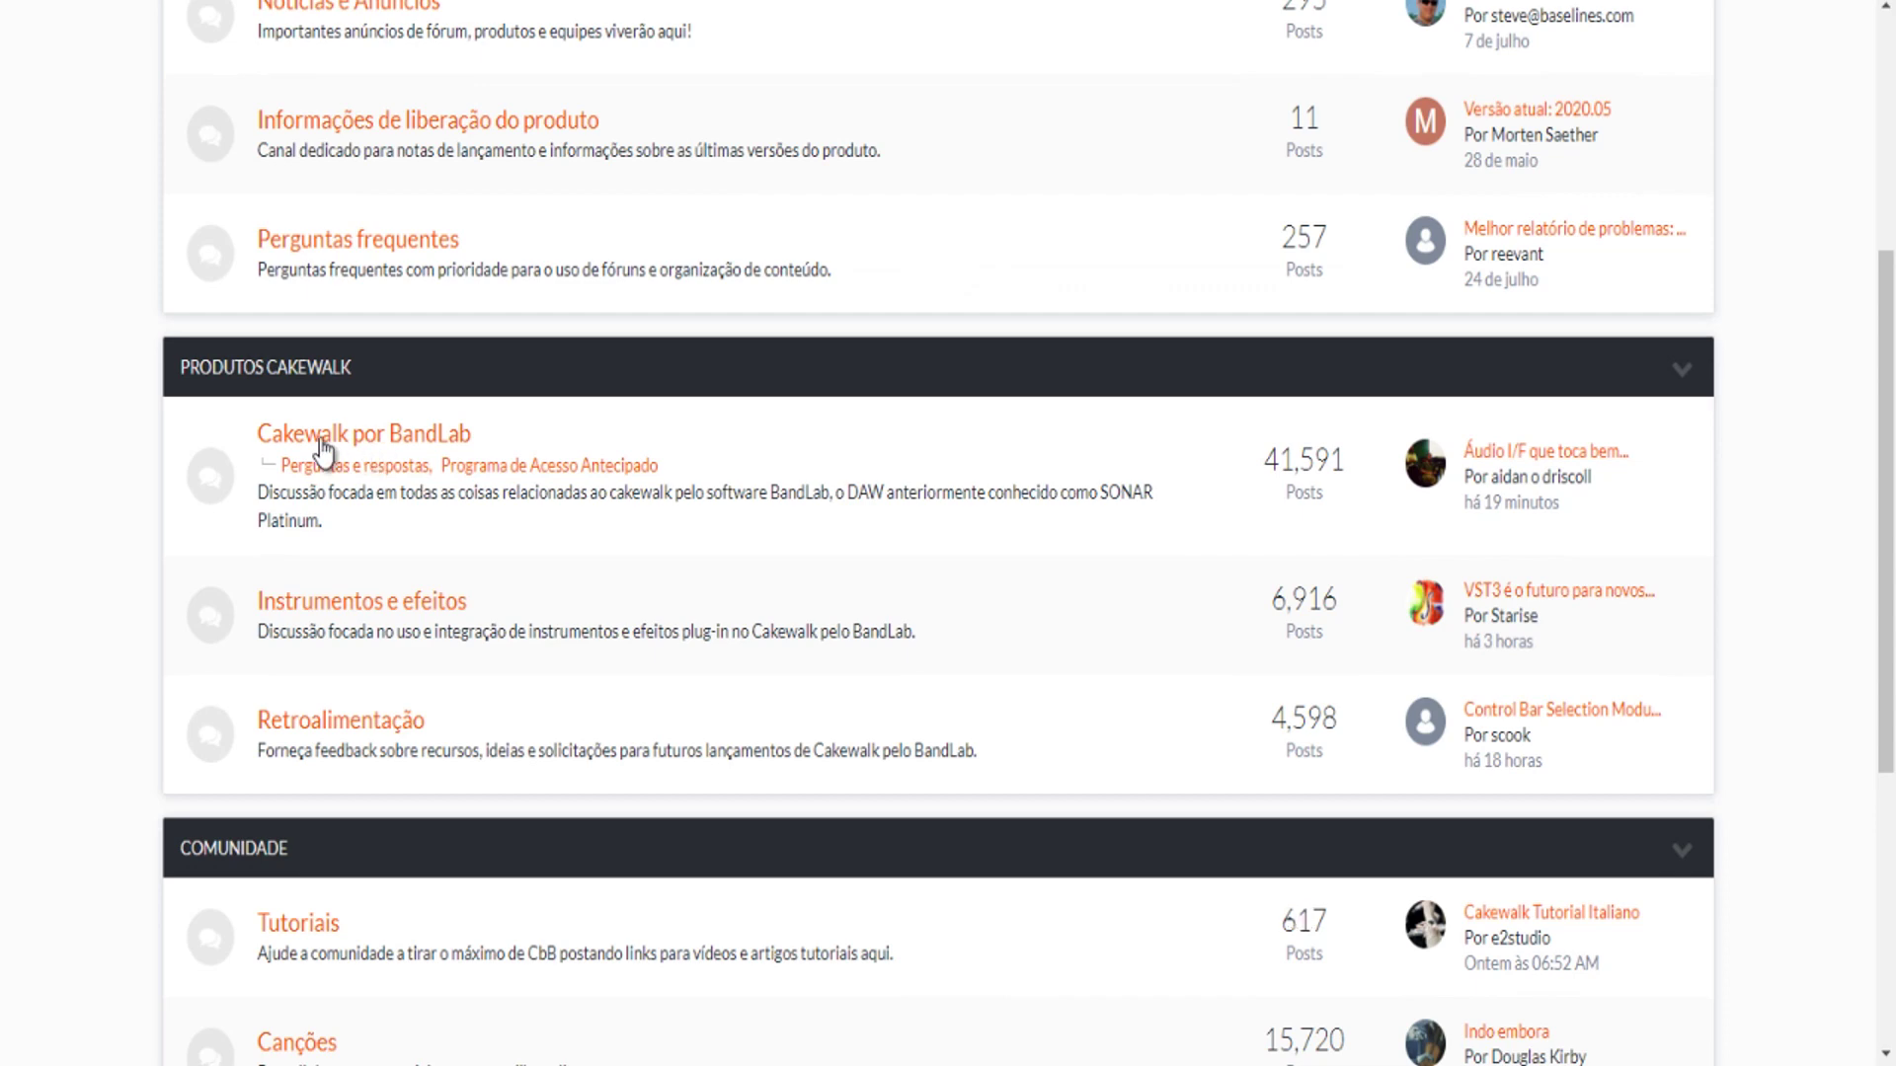
left_click(409, 454)
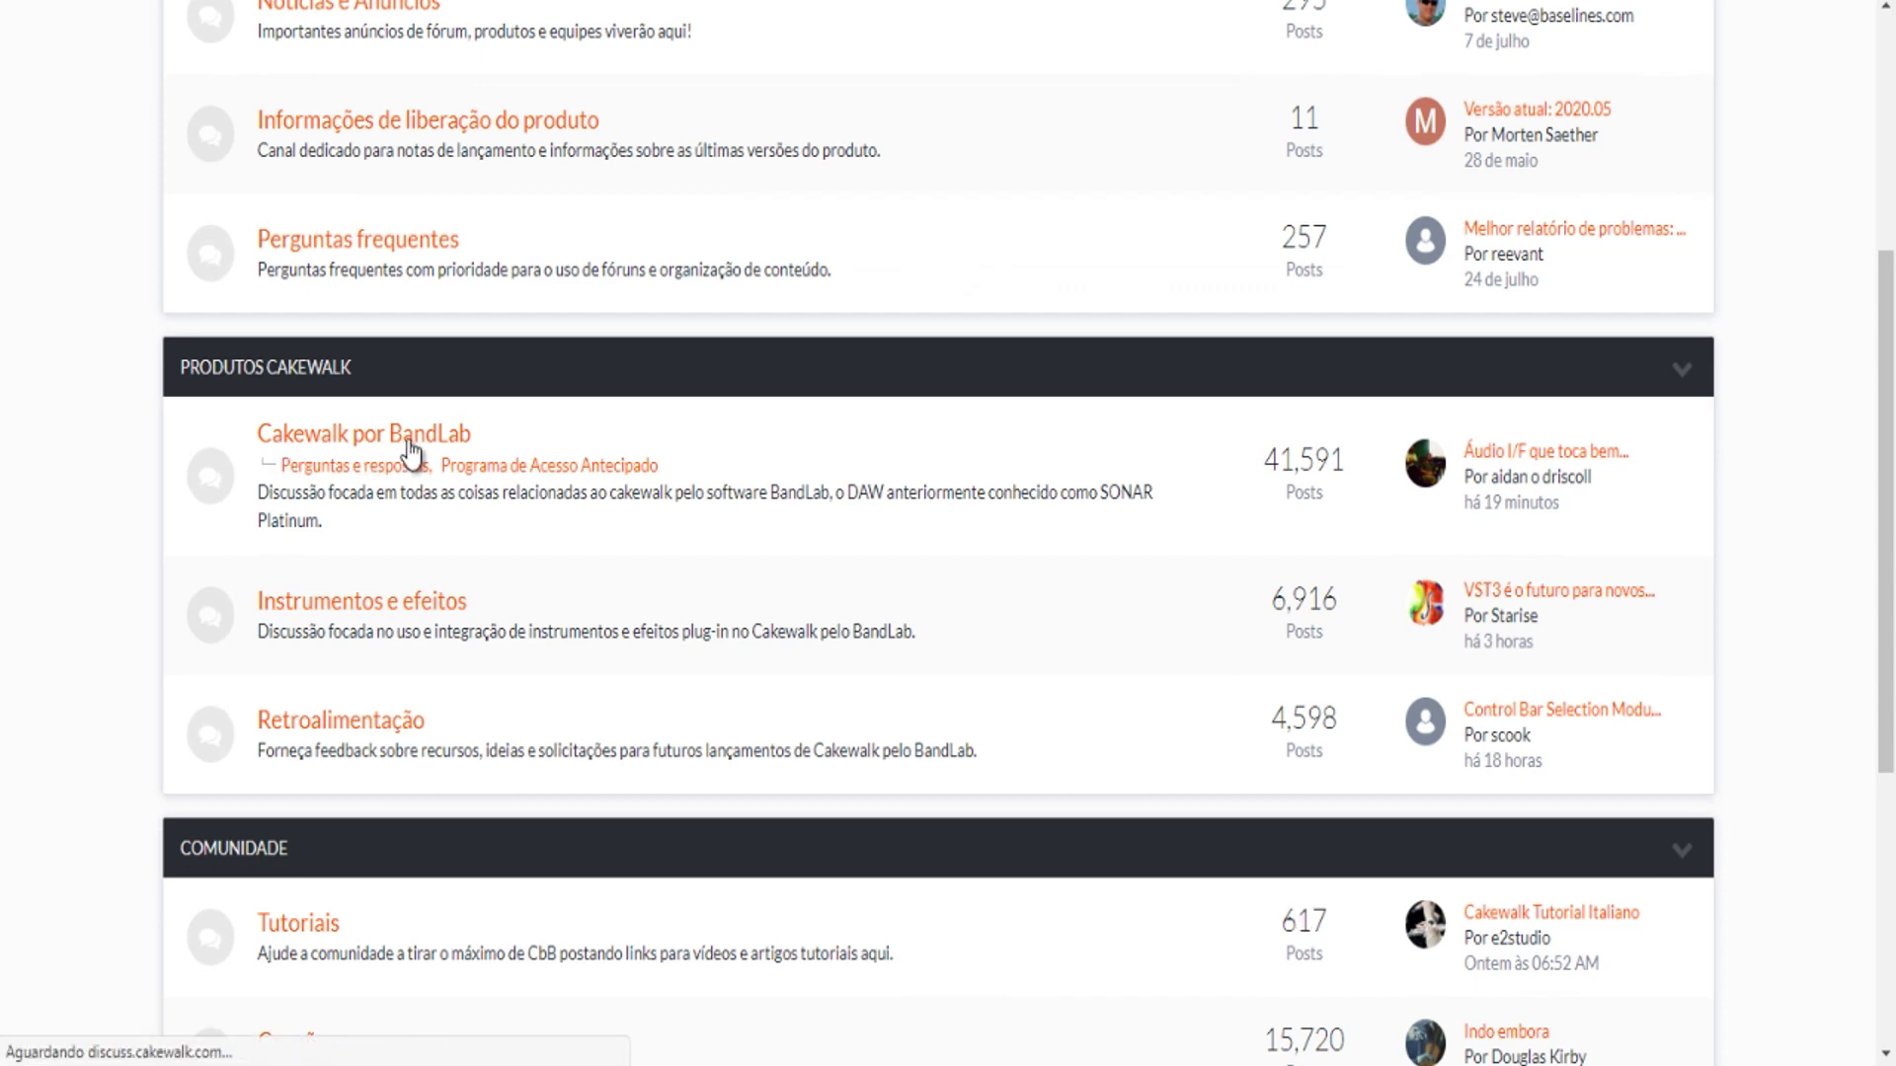
scroll(669, 376, "down", 1)
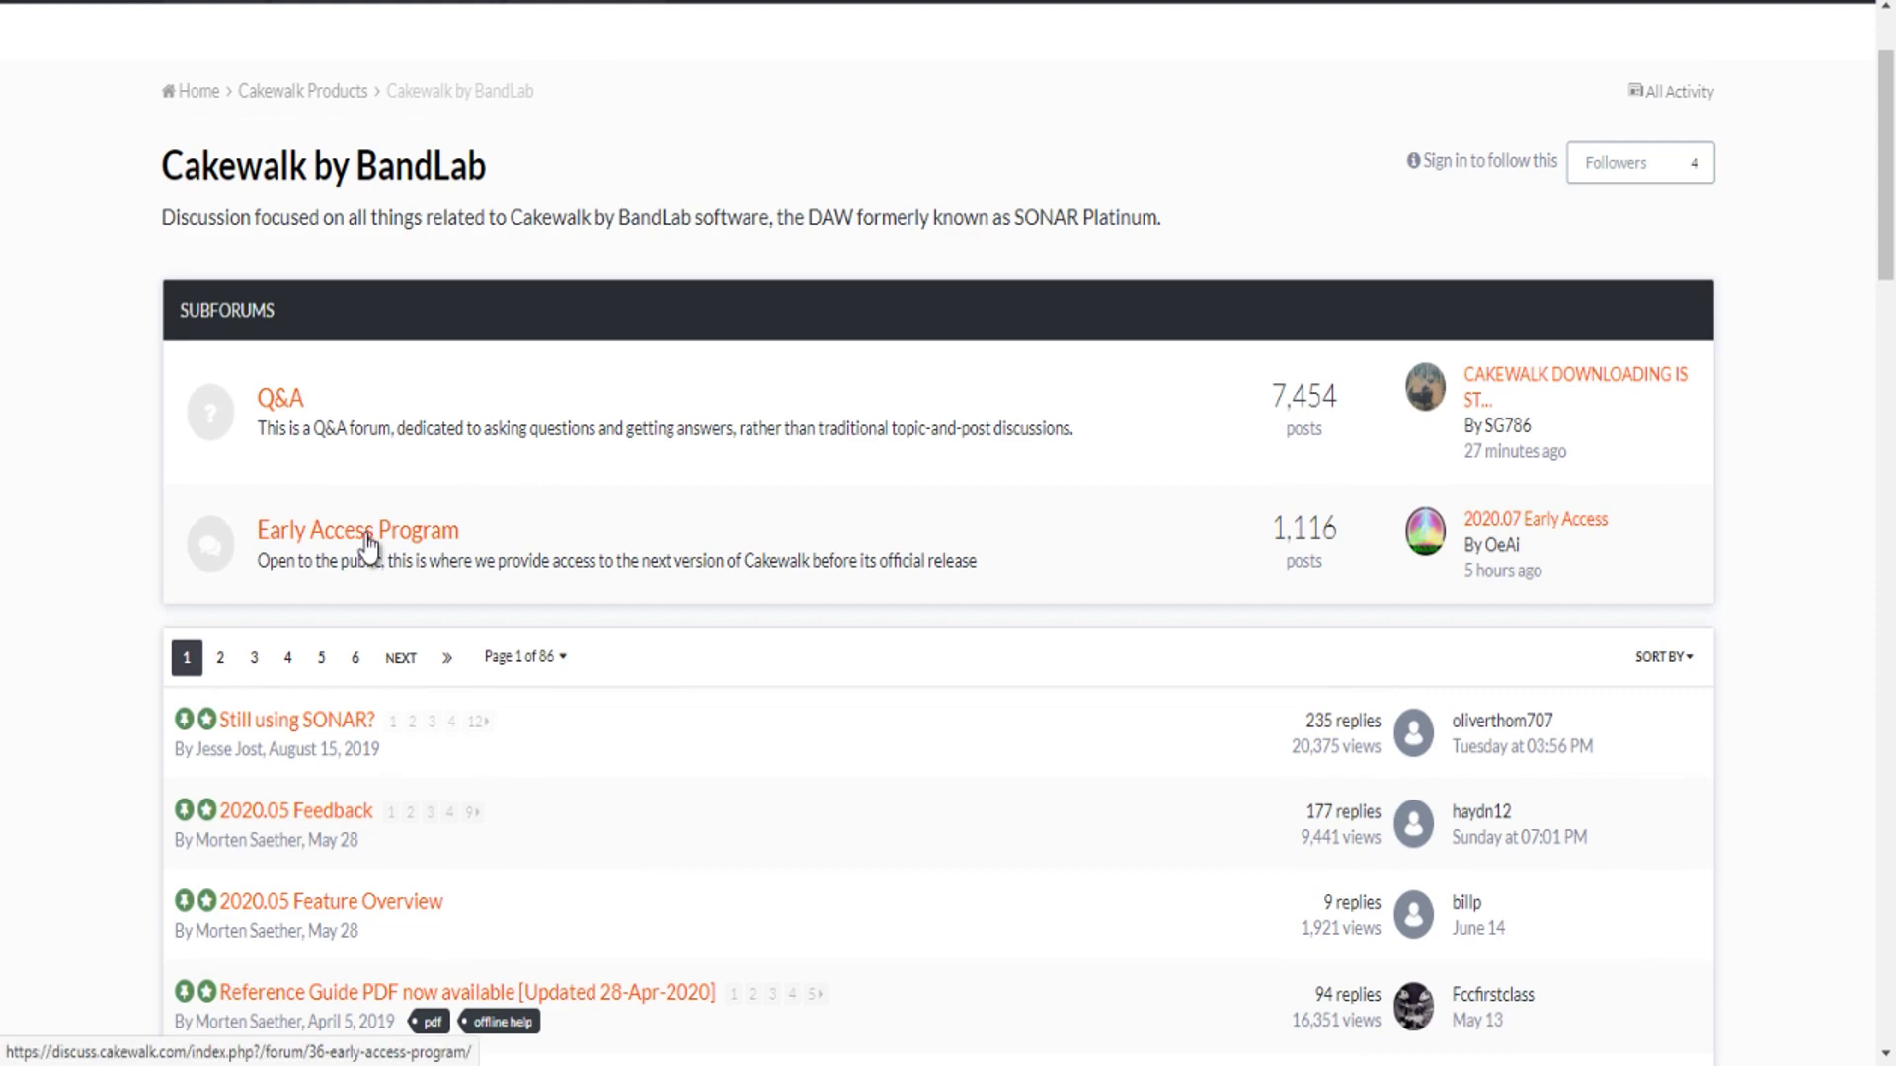
left_click(465, 536)
scroll(465, 541, "down", 3)
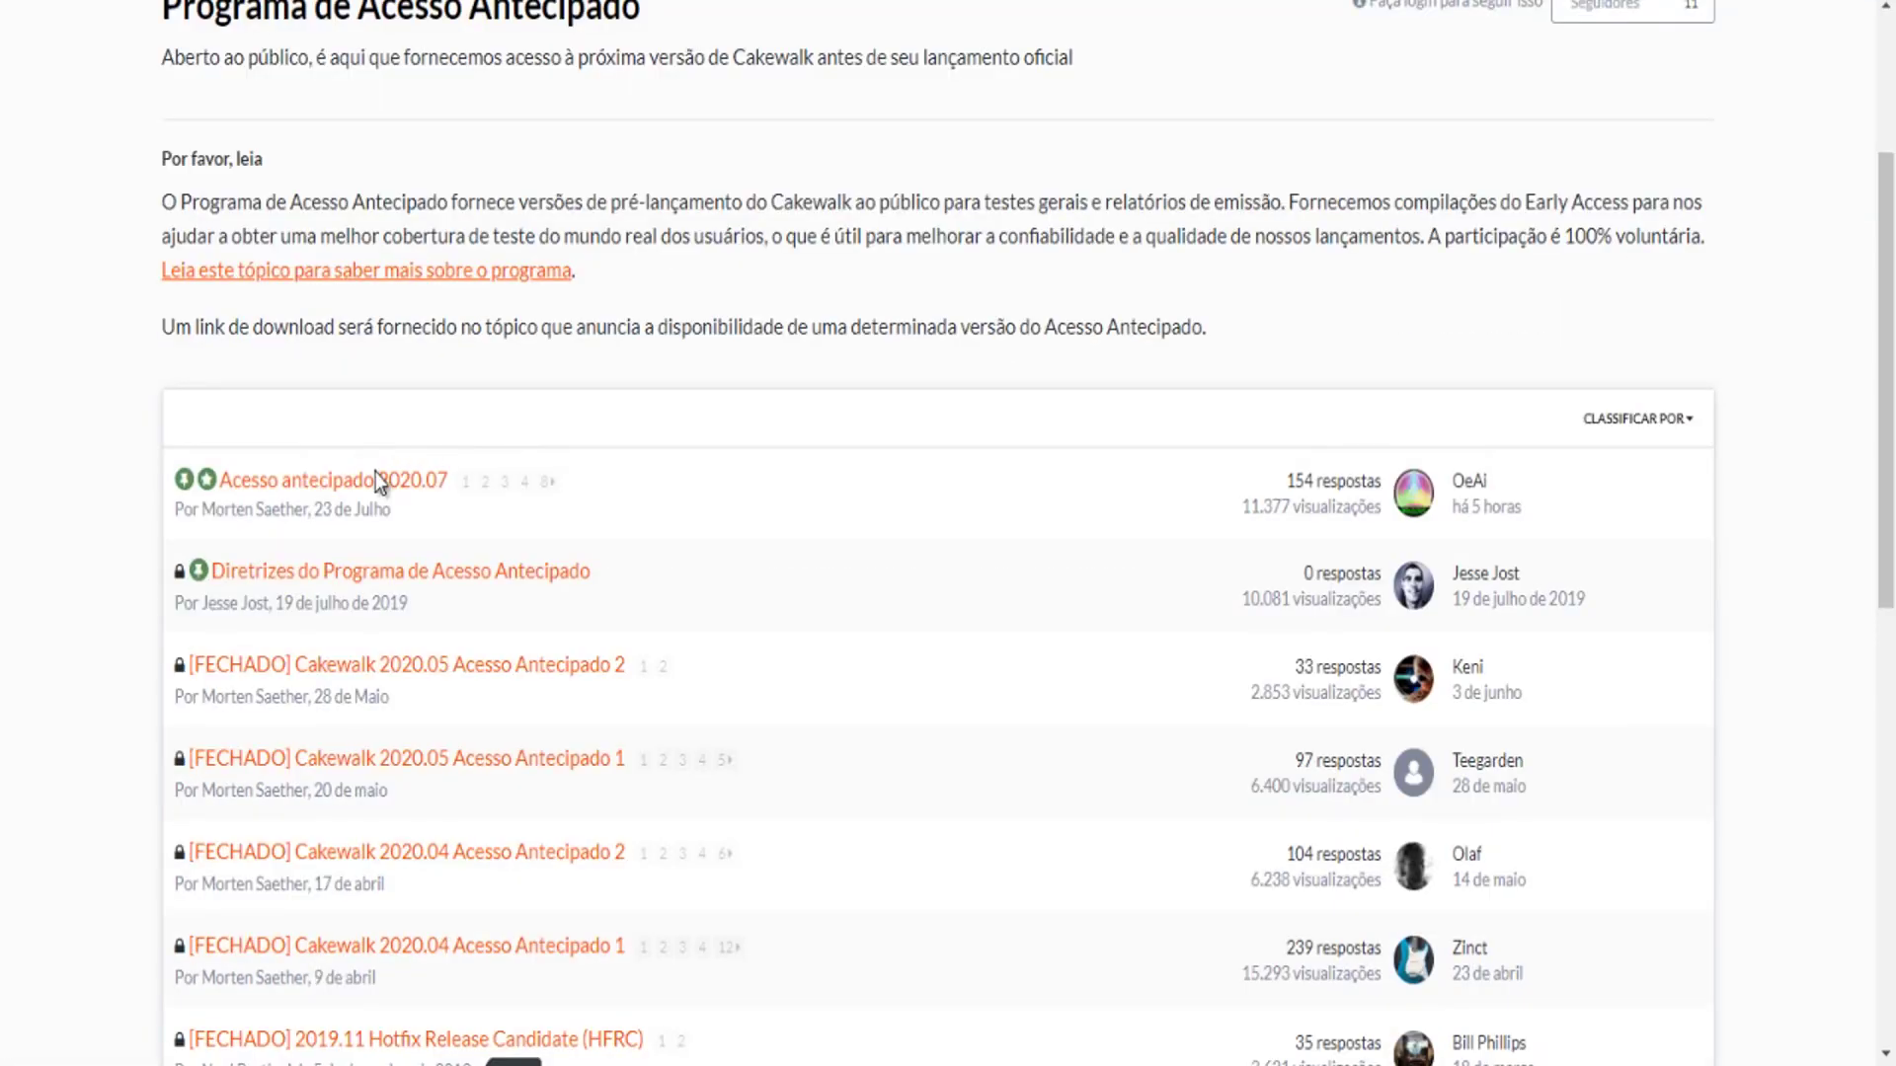
left_click(390, 493)
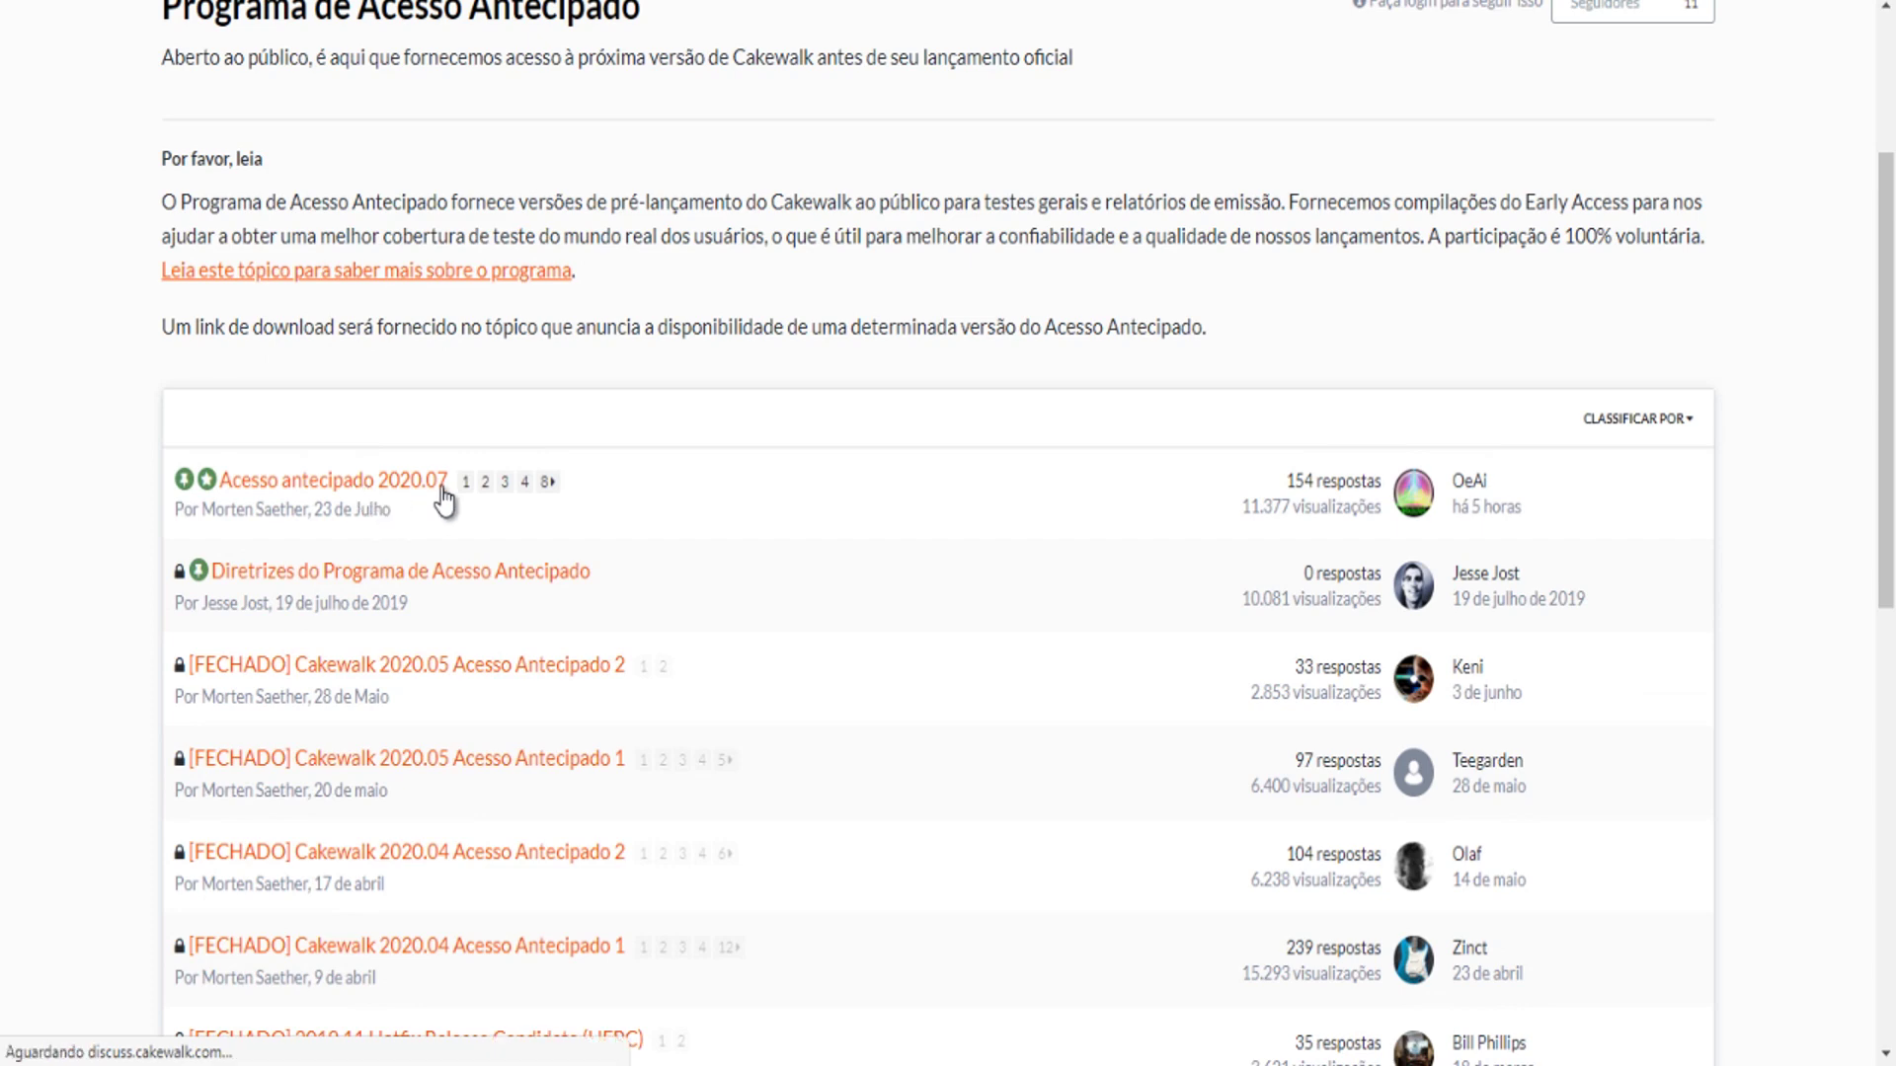
scroll(765, 434, "down", 2)
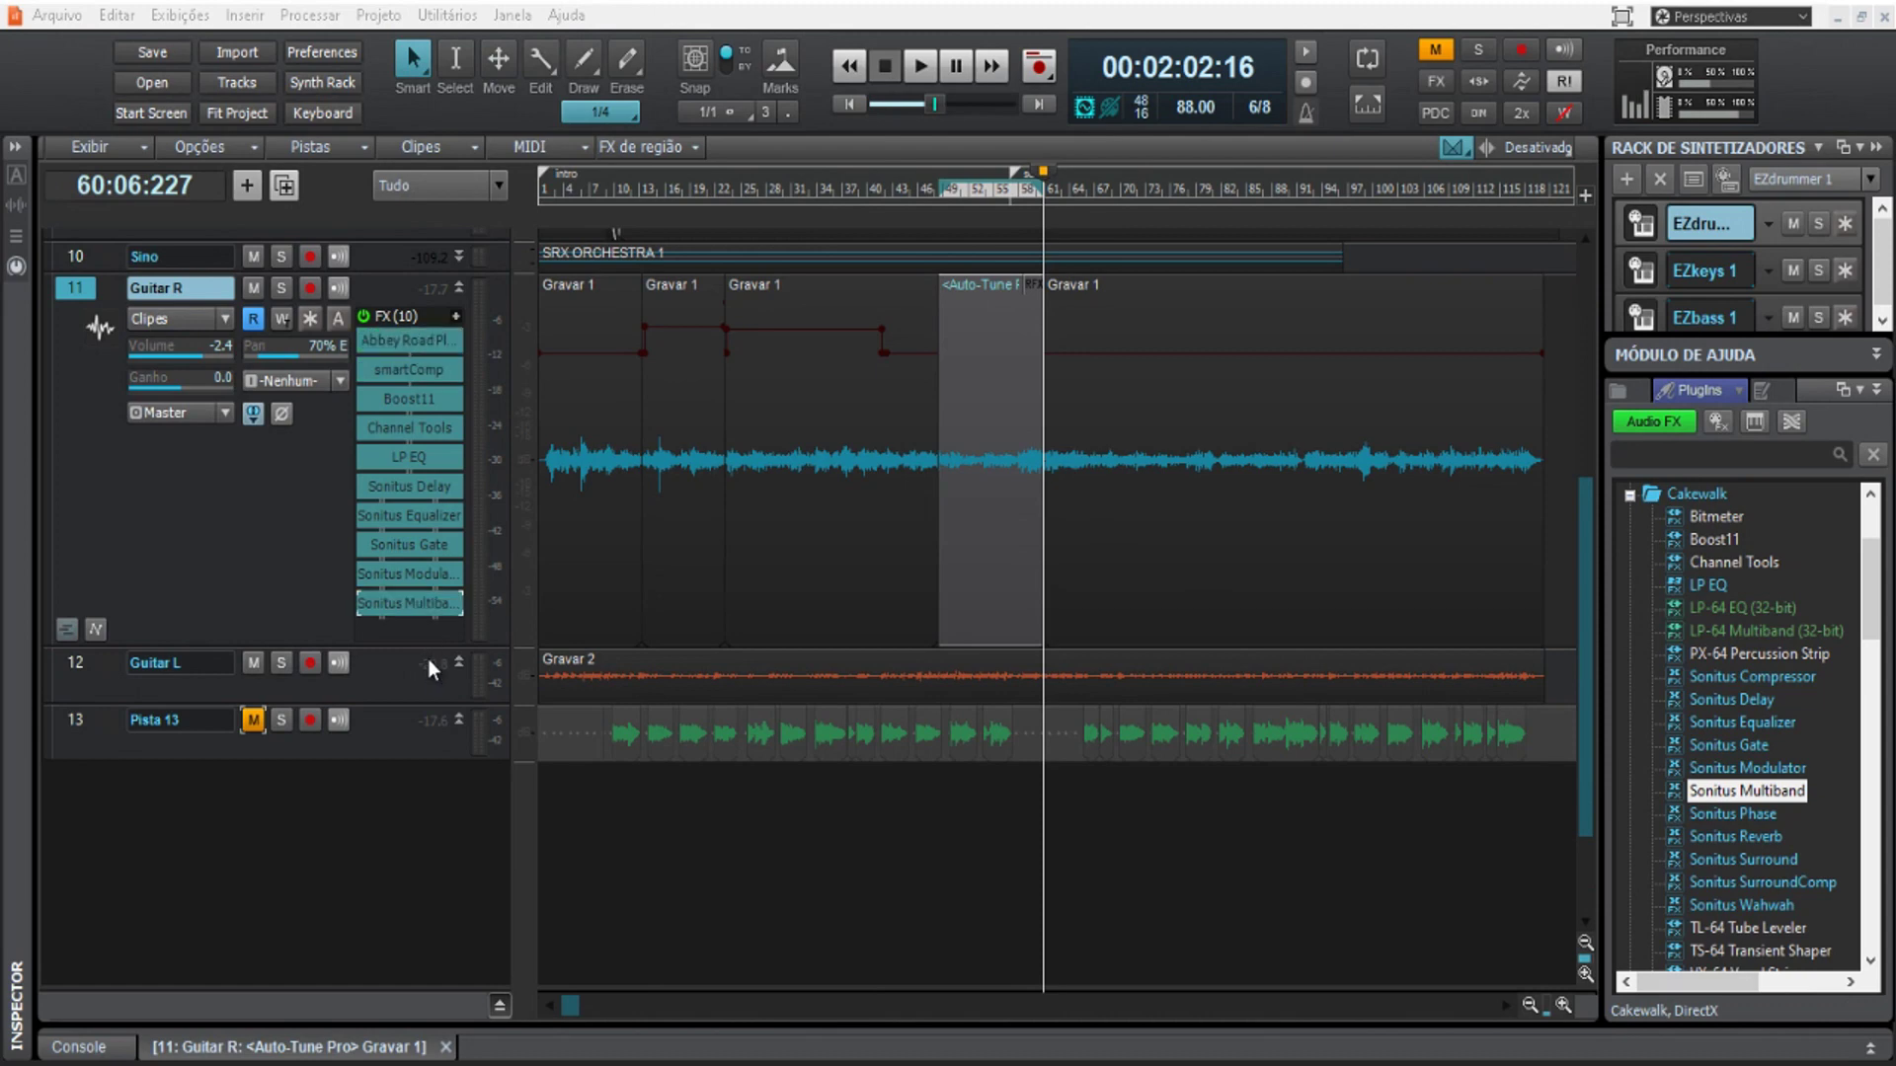
Reduce the Guitar R track's height and scroll its FX rack one plug-in at a time between Abbey Road Plates and Boost11
left_click_drag(427, 649, 428, 401)
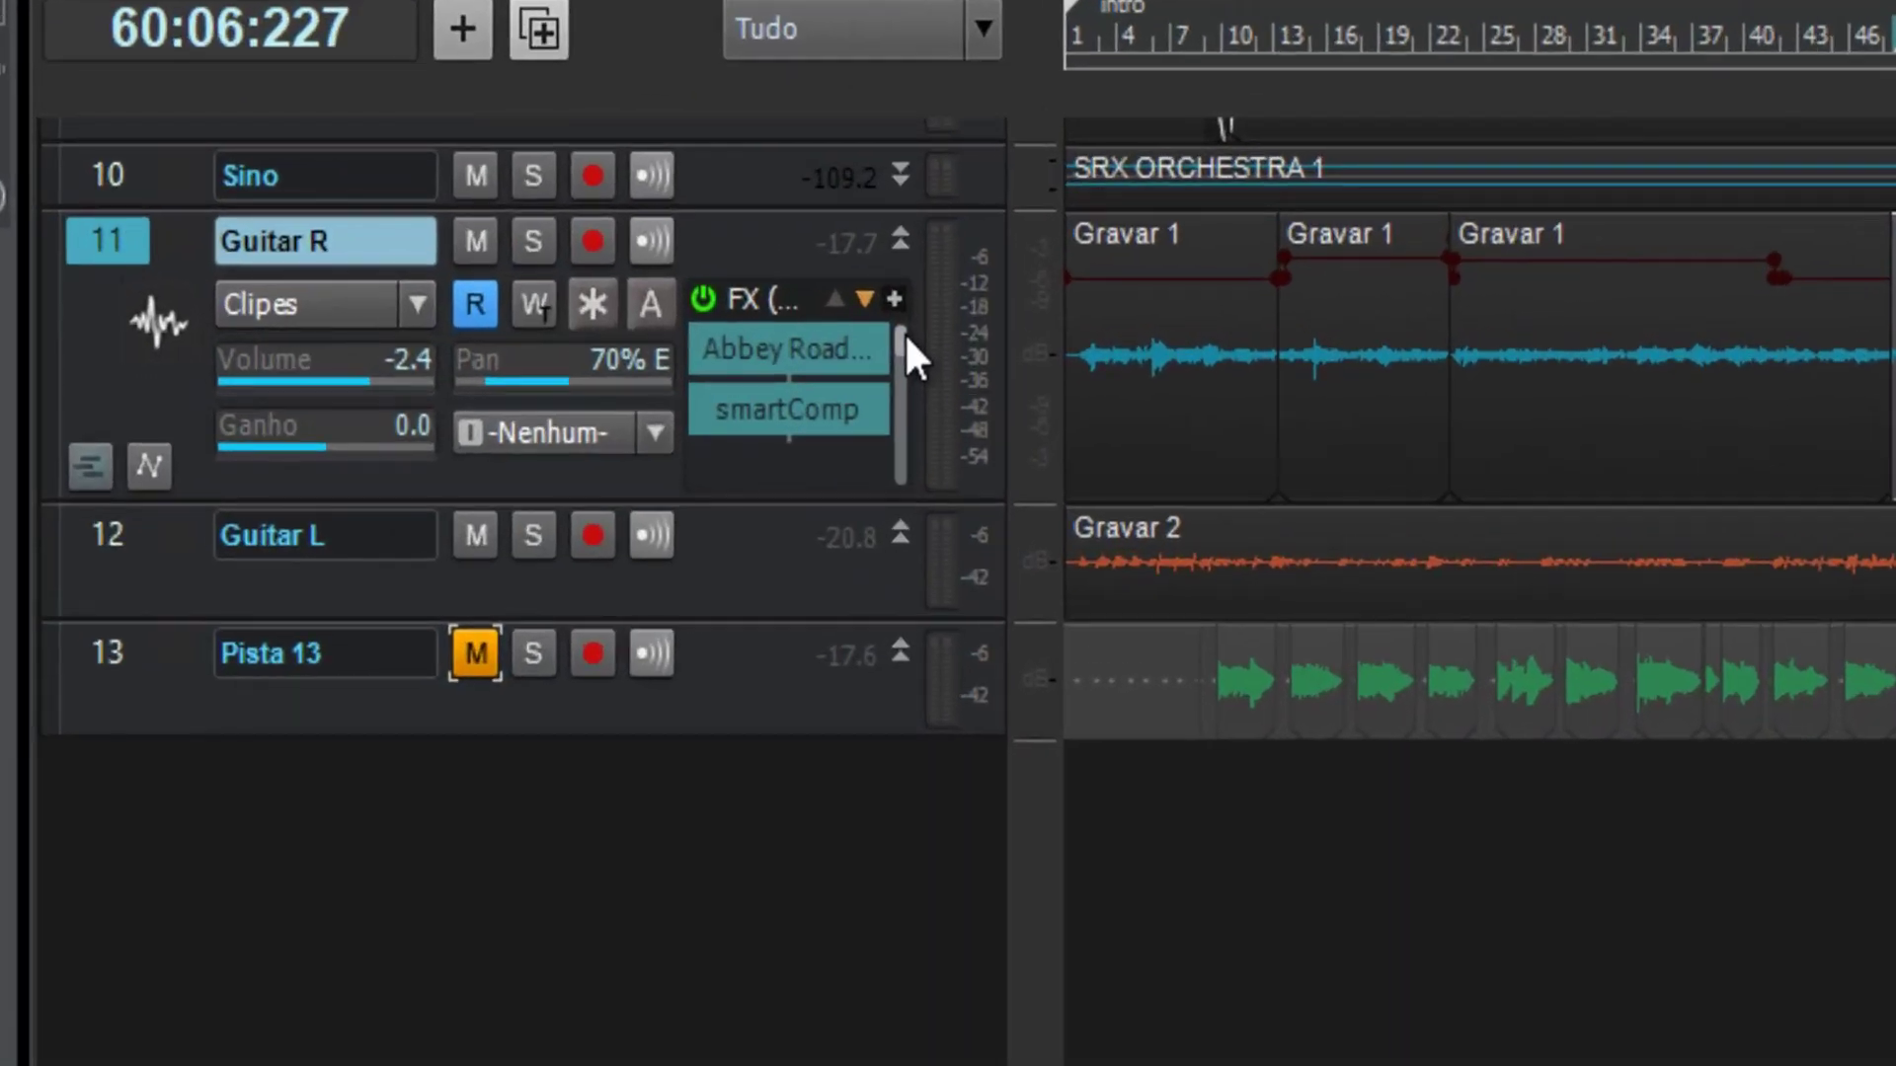
left_click_drag(459, 333, 461, 343)
left_click_drag(908, 355, 922, 318)
scroll(861, 290, "down", 1)
scroll(851, 290, "up", 1)
scroll(854, 293, "down", 1)
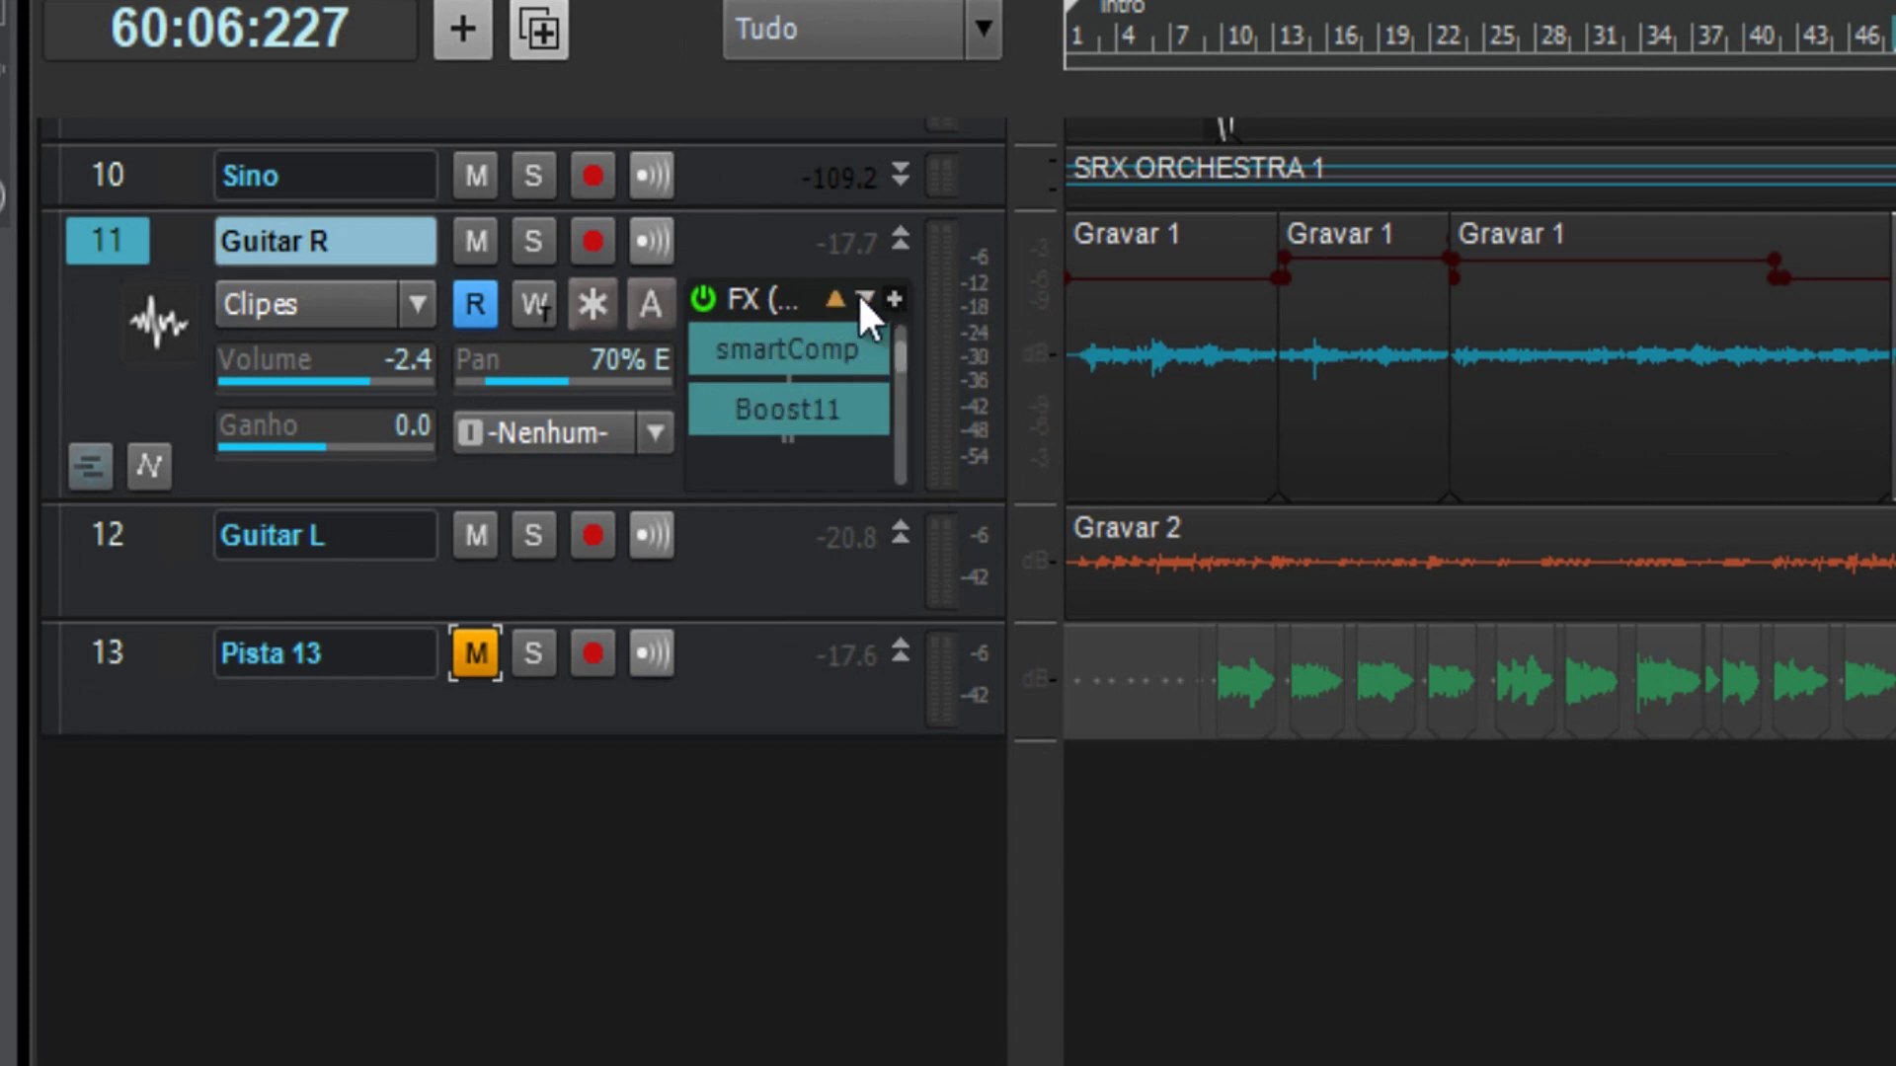
left_click(836, 298)
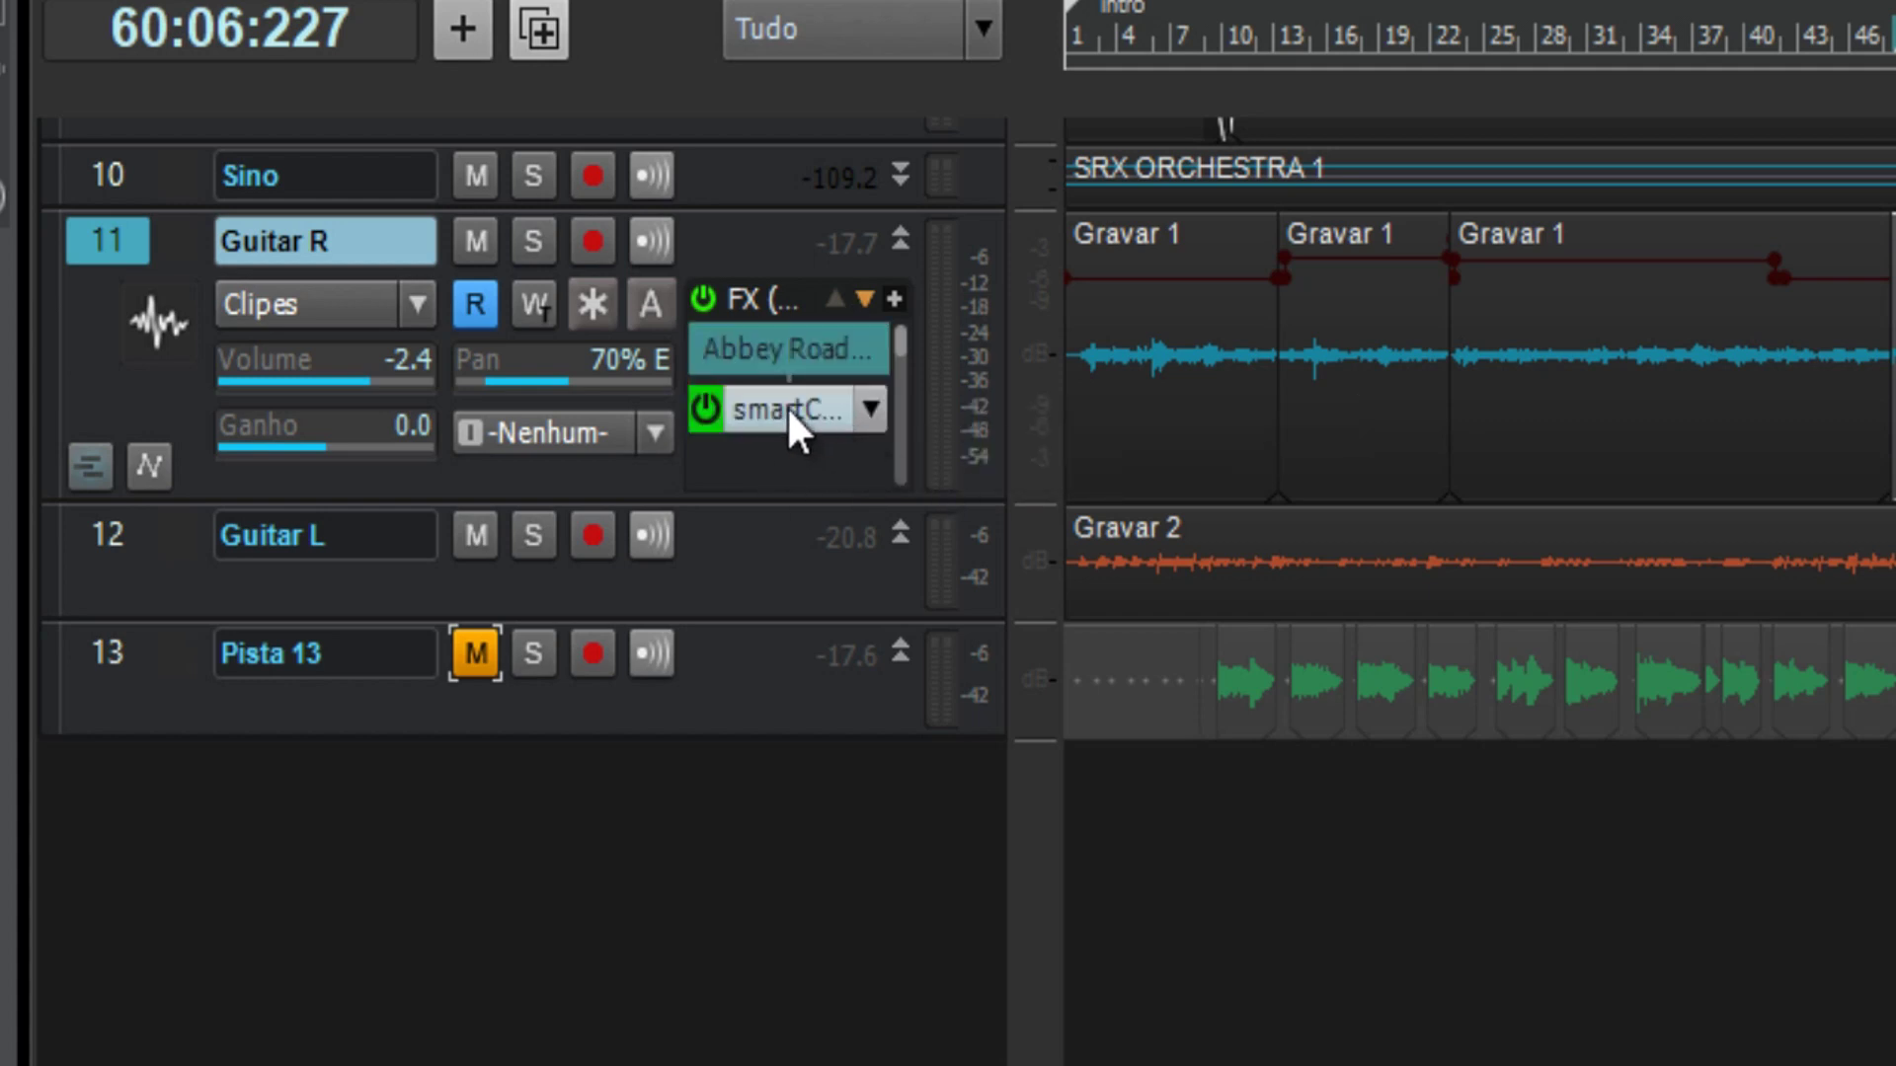
left_click(827, 361)
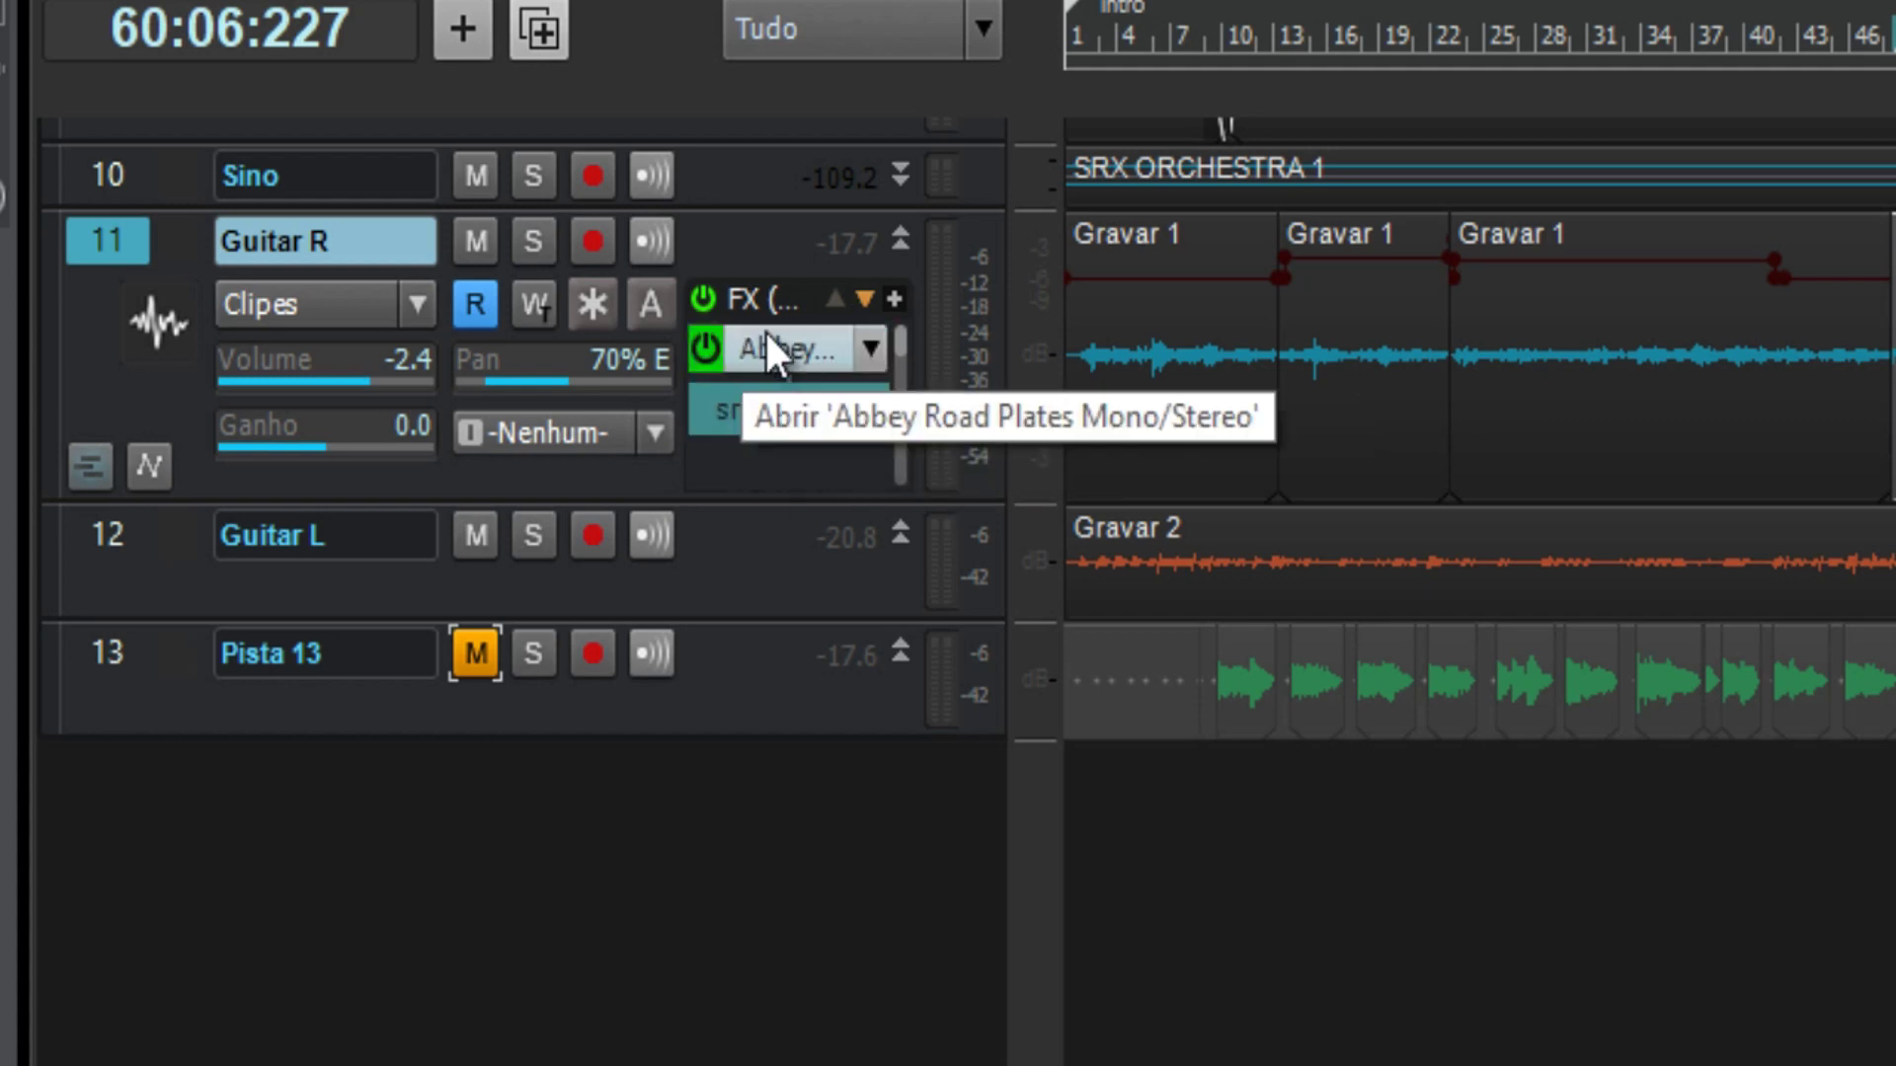
Scroll the Guitar R FX rack back and forth through the whole plug-in chain, ending at Sonitus Multiband
scroll(779, 345, "down", 3)
scroll(790, 355, "down", 4)
scroll(885, 389, "up", 7)
scroll(885, 389, "down", 5)
scroll(887, 389, "up", 6)
scroll(887, 389, "down", 6)
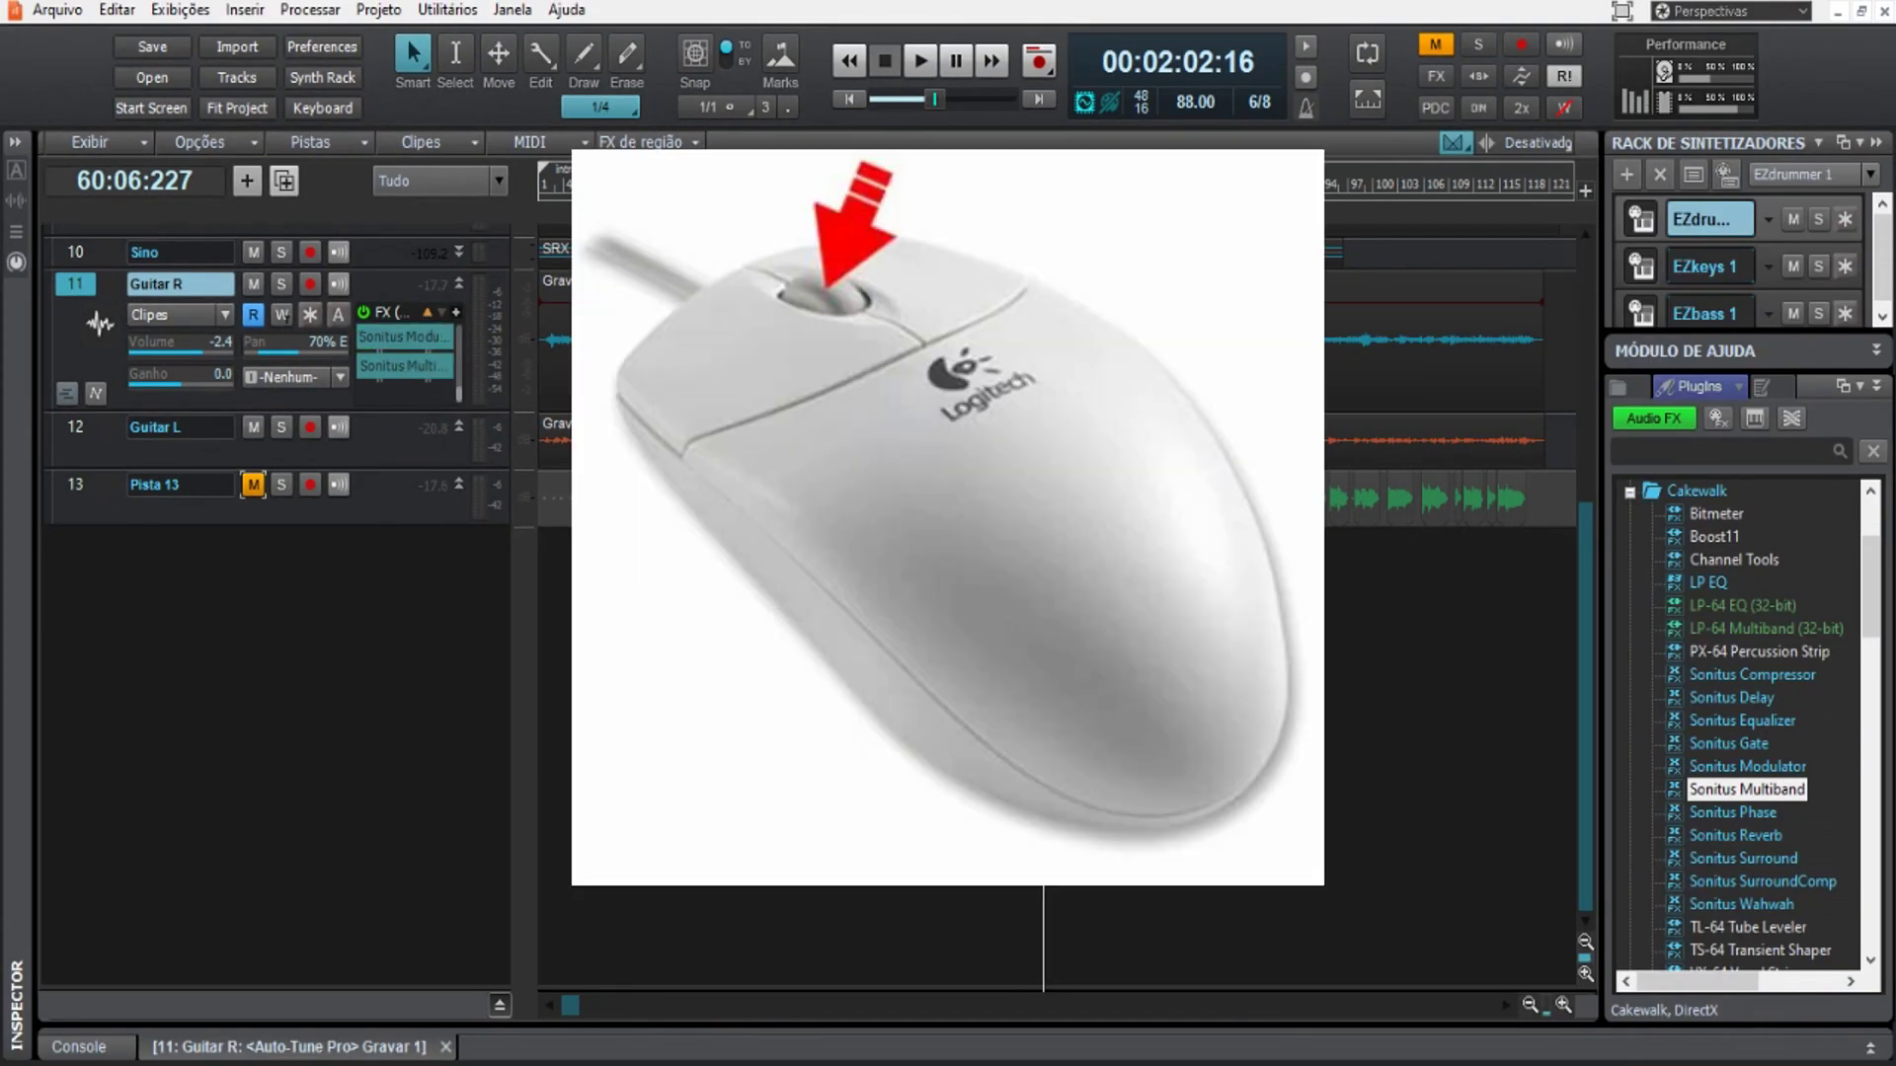
Look through the project's track list from the EZkeys 1 track down to Pista 13
scroll(791, 293, "up", 2)
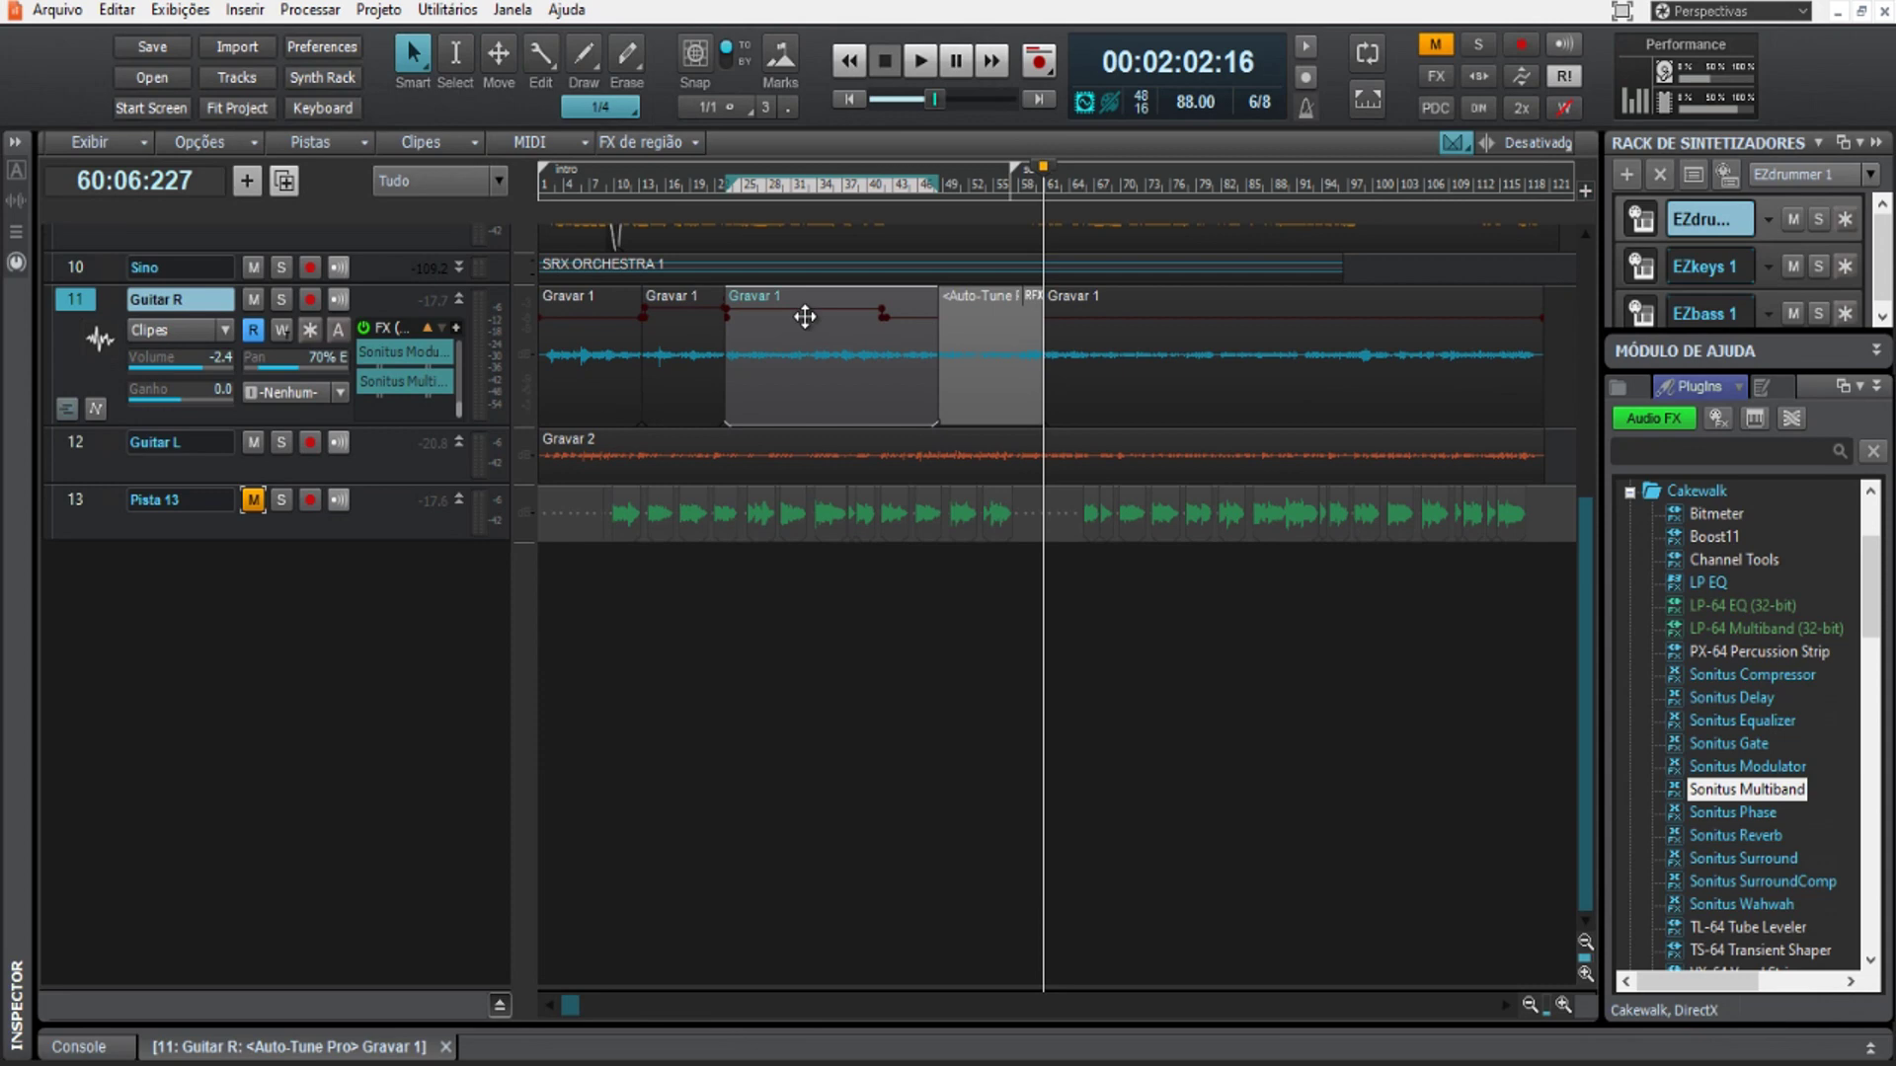
scroll(814, 358, "up", 1)
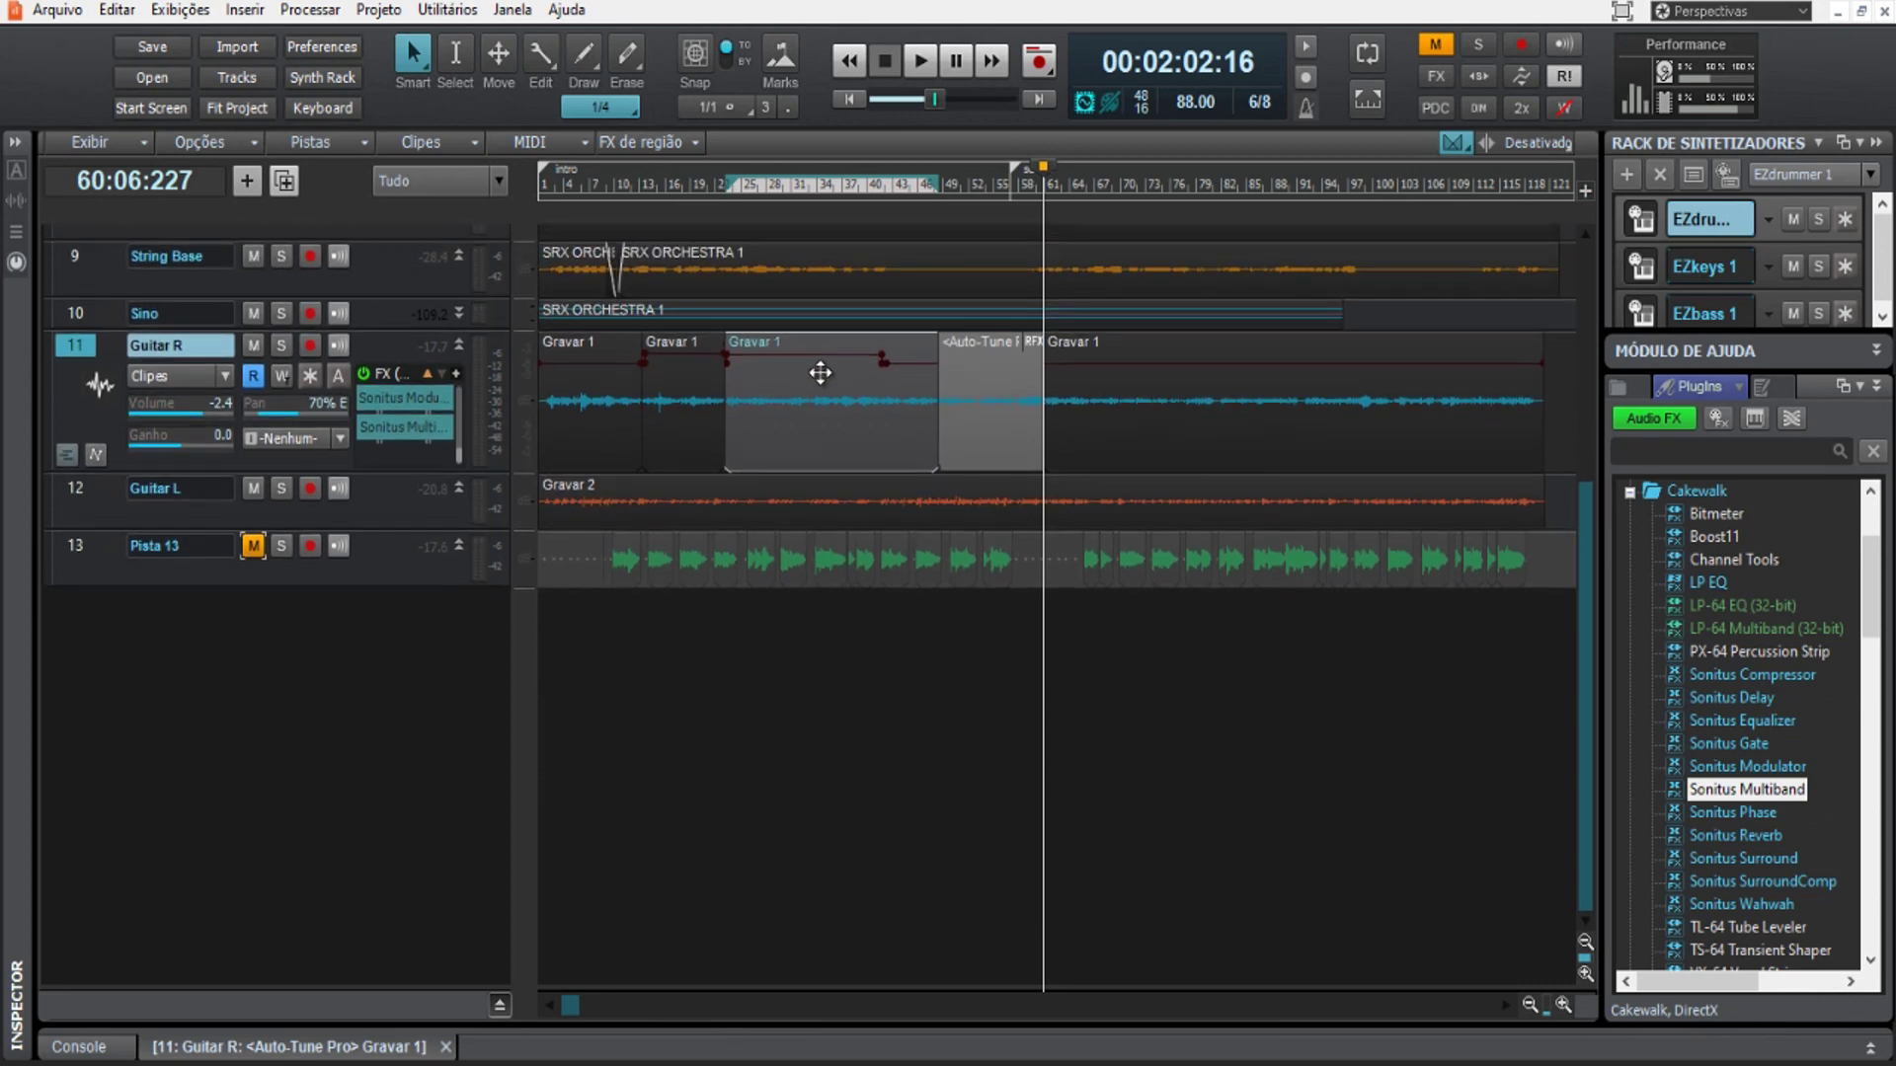
scroll(828, 399, "up", 5)
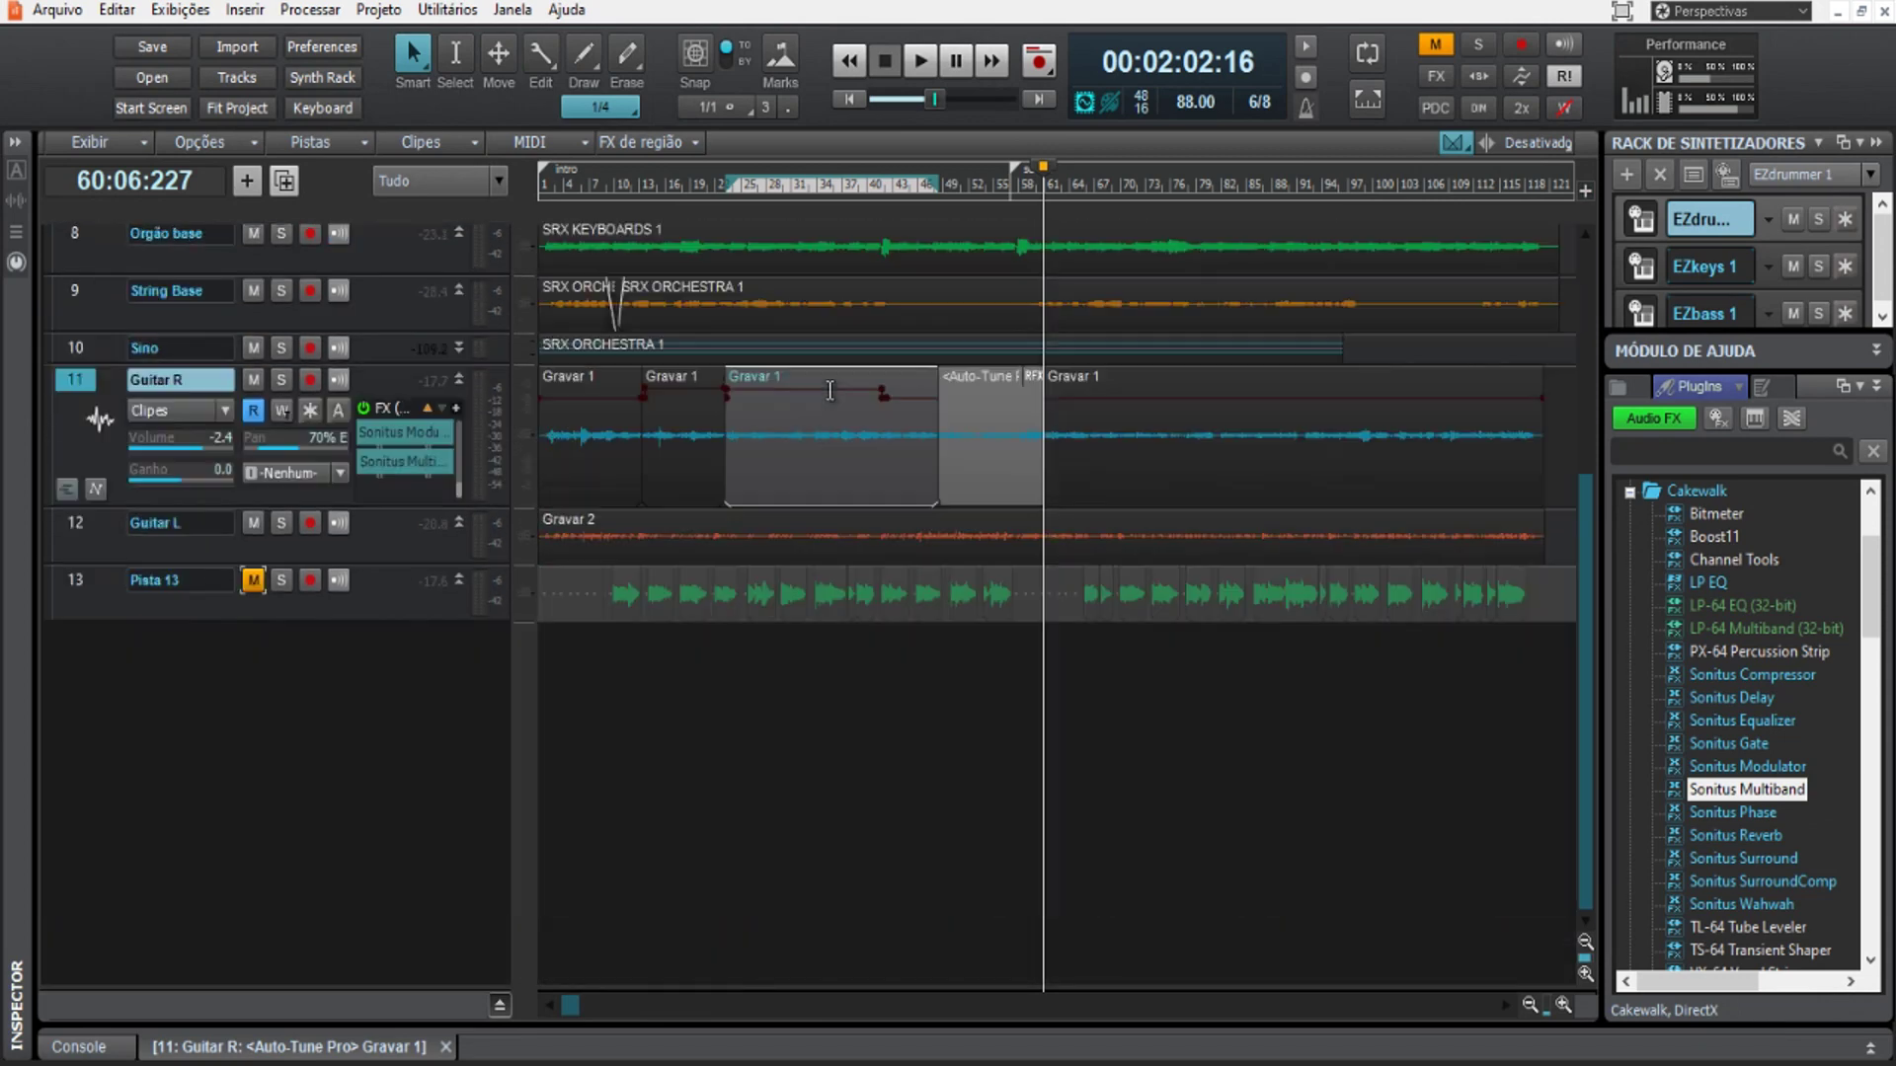
scroll(836, 399, "up", 2)
scroll(842, 402, "down", 2)
scroll(844, 402, "up", 2)
scroll(844, 401, "down", 2)
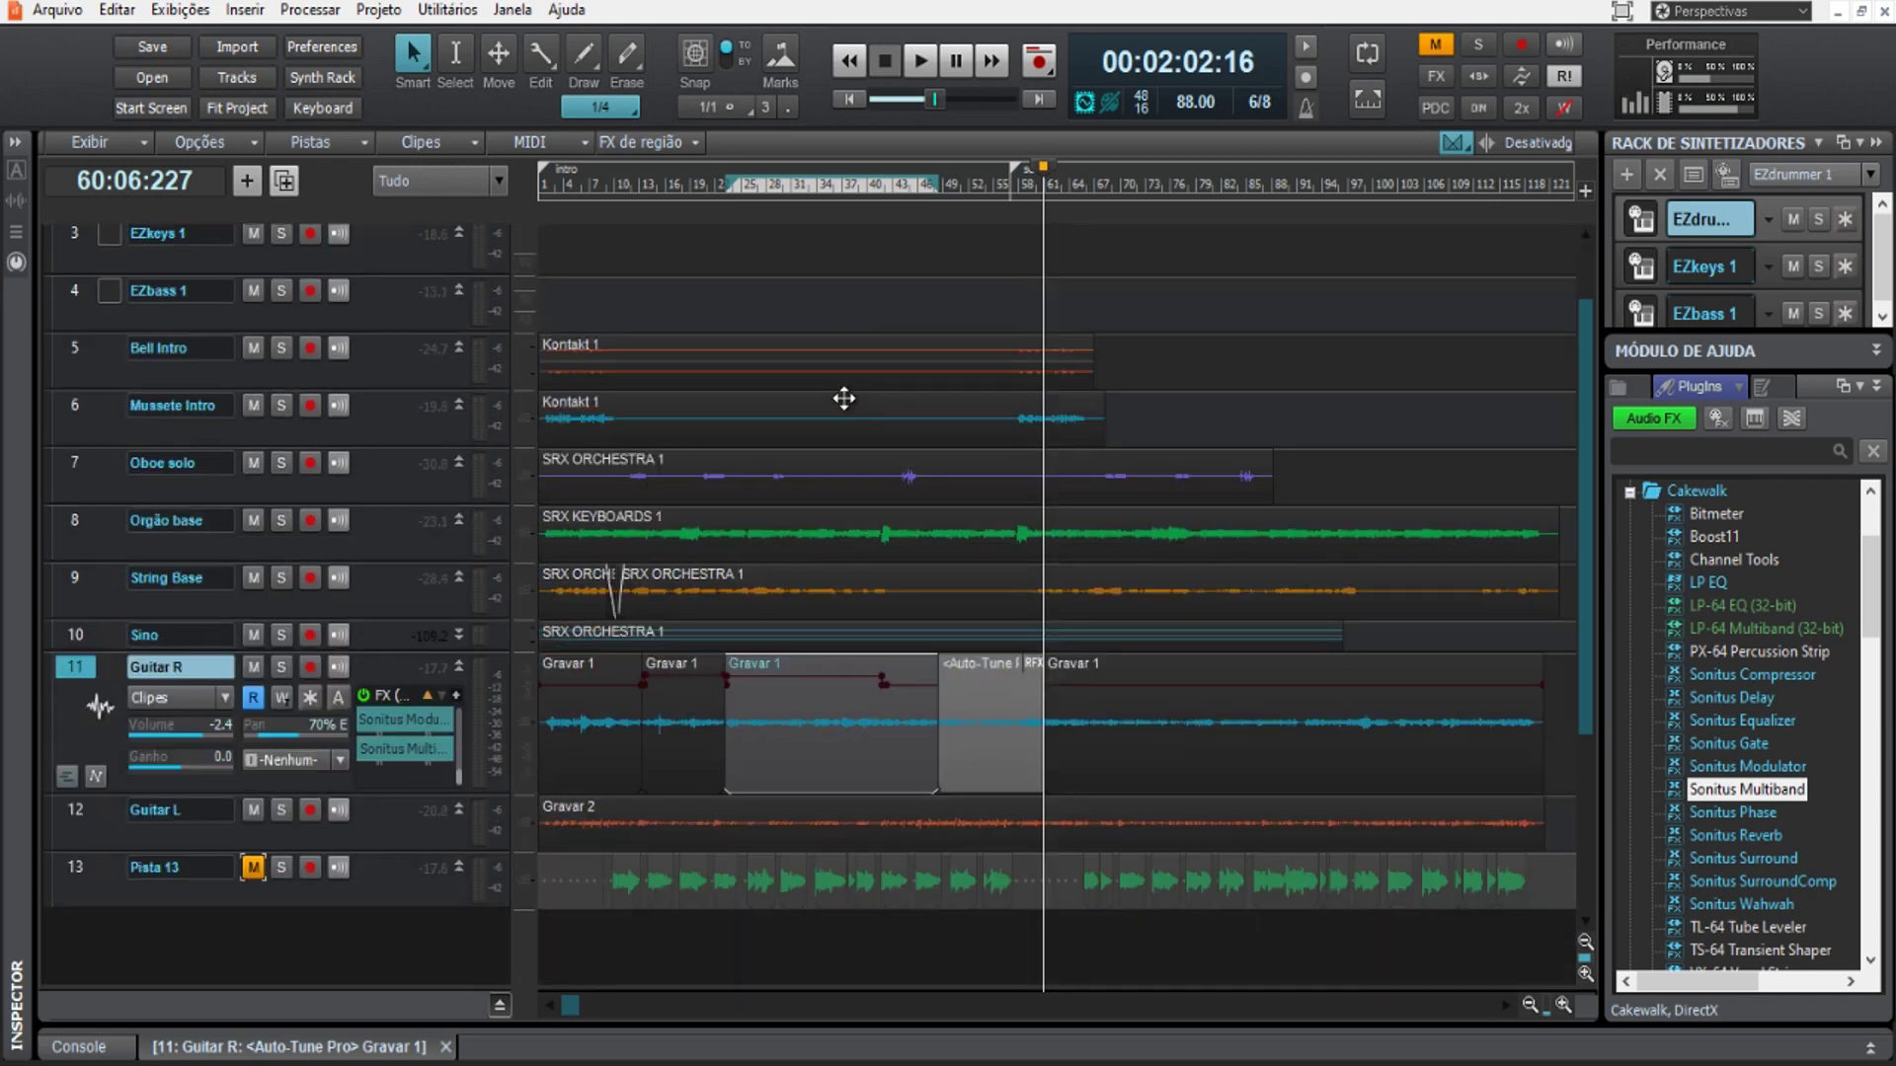
scroll(504, 583, "down", 6)
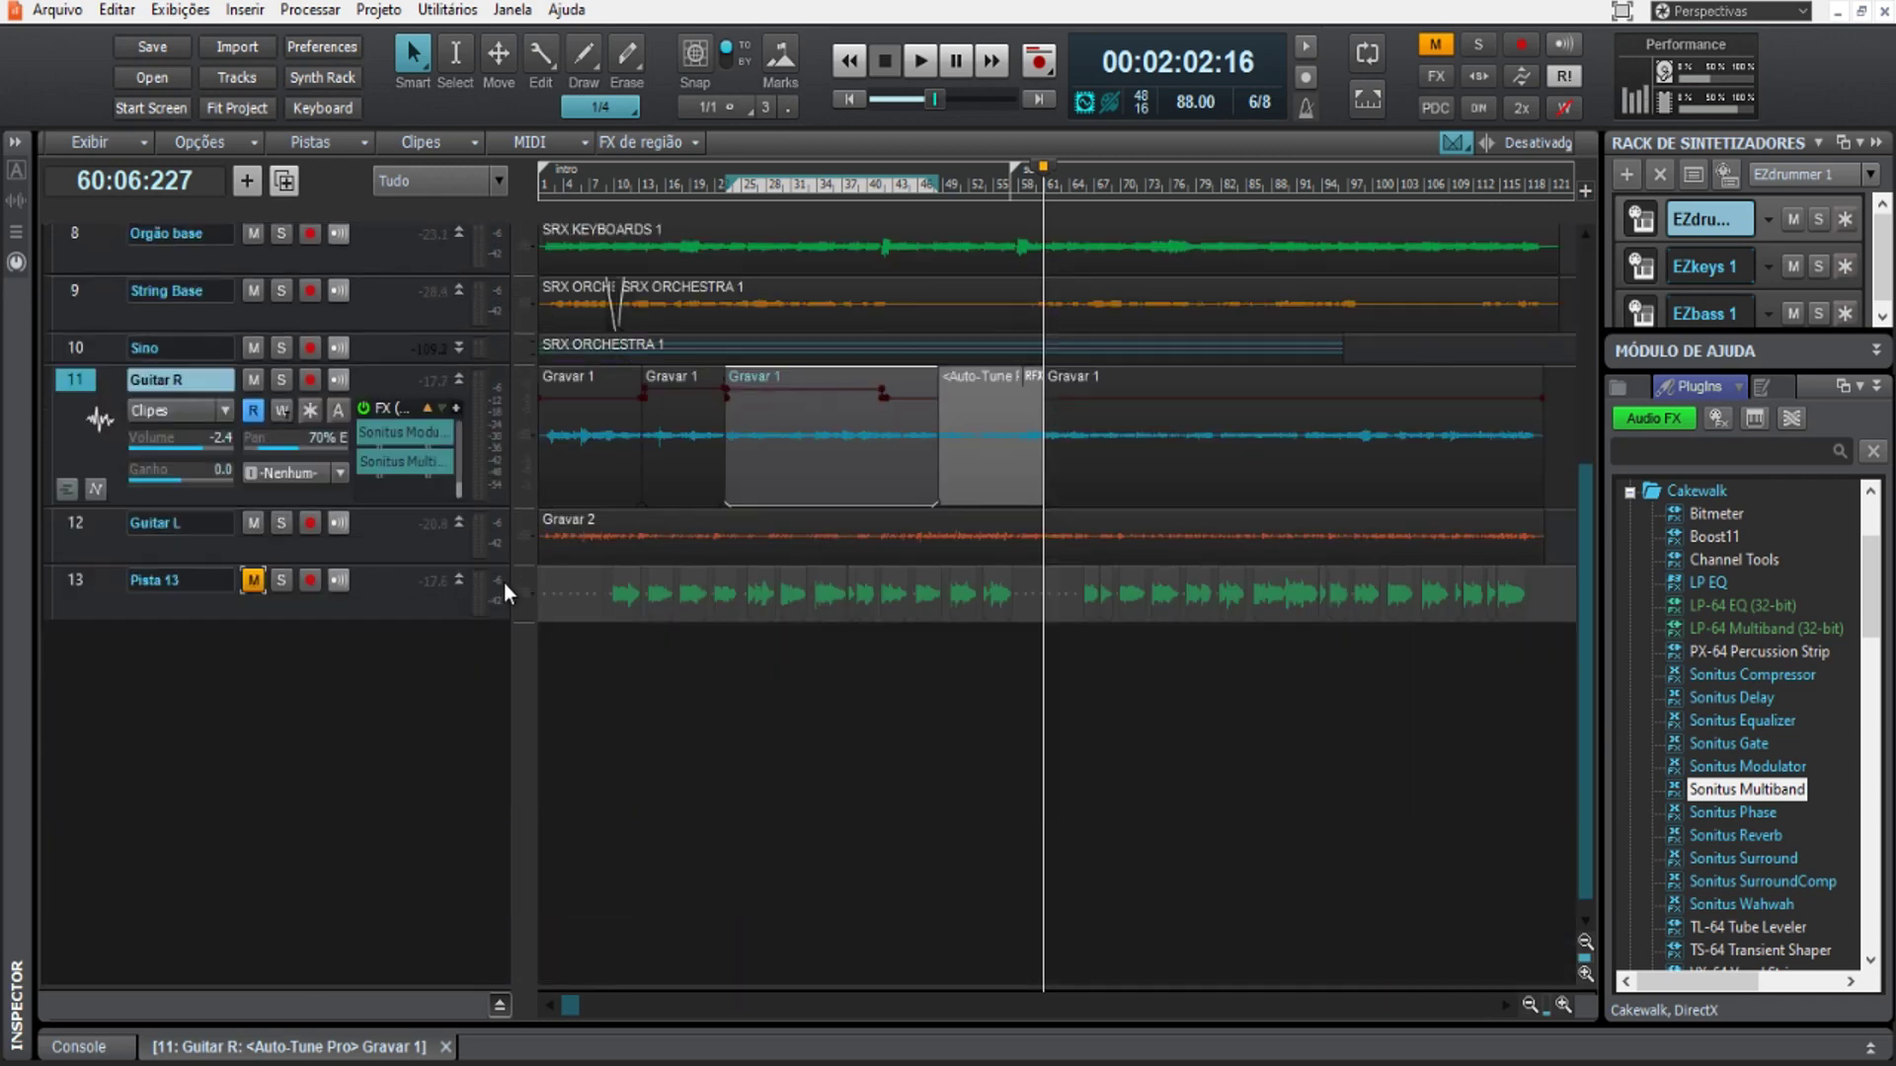
Enlarge the Guitar R track to show its full FX rack, open LP EQ and add a low-frequency band at 84 Hz
left_click_drag(444, 507, 432, 718)
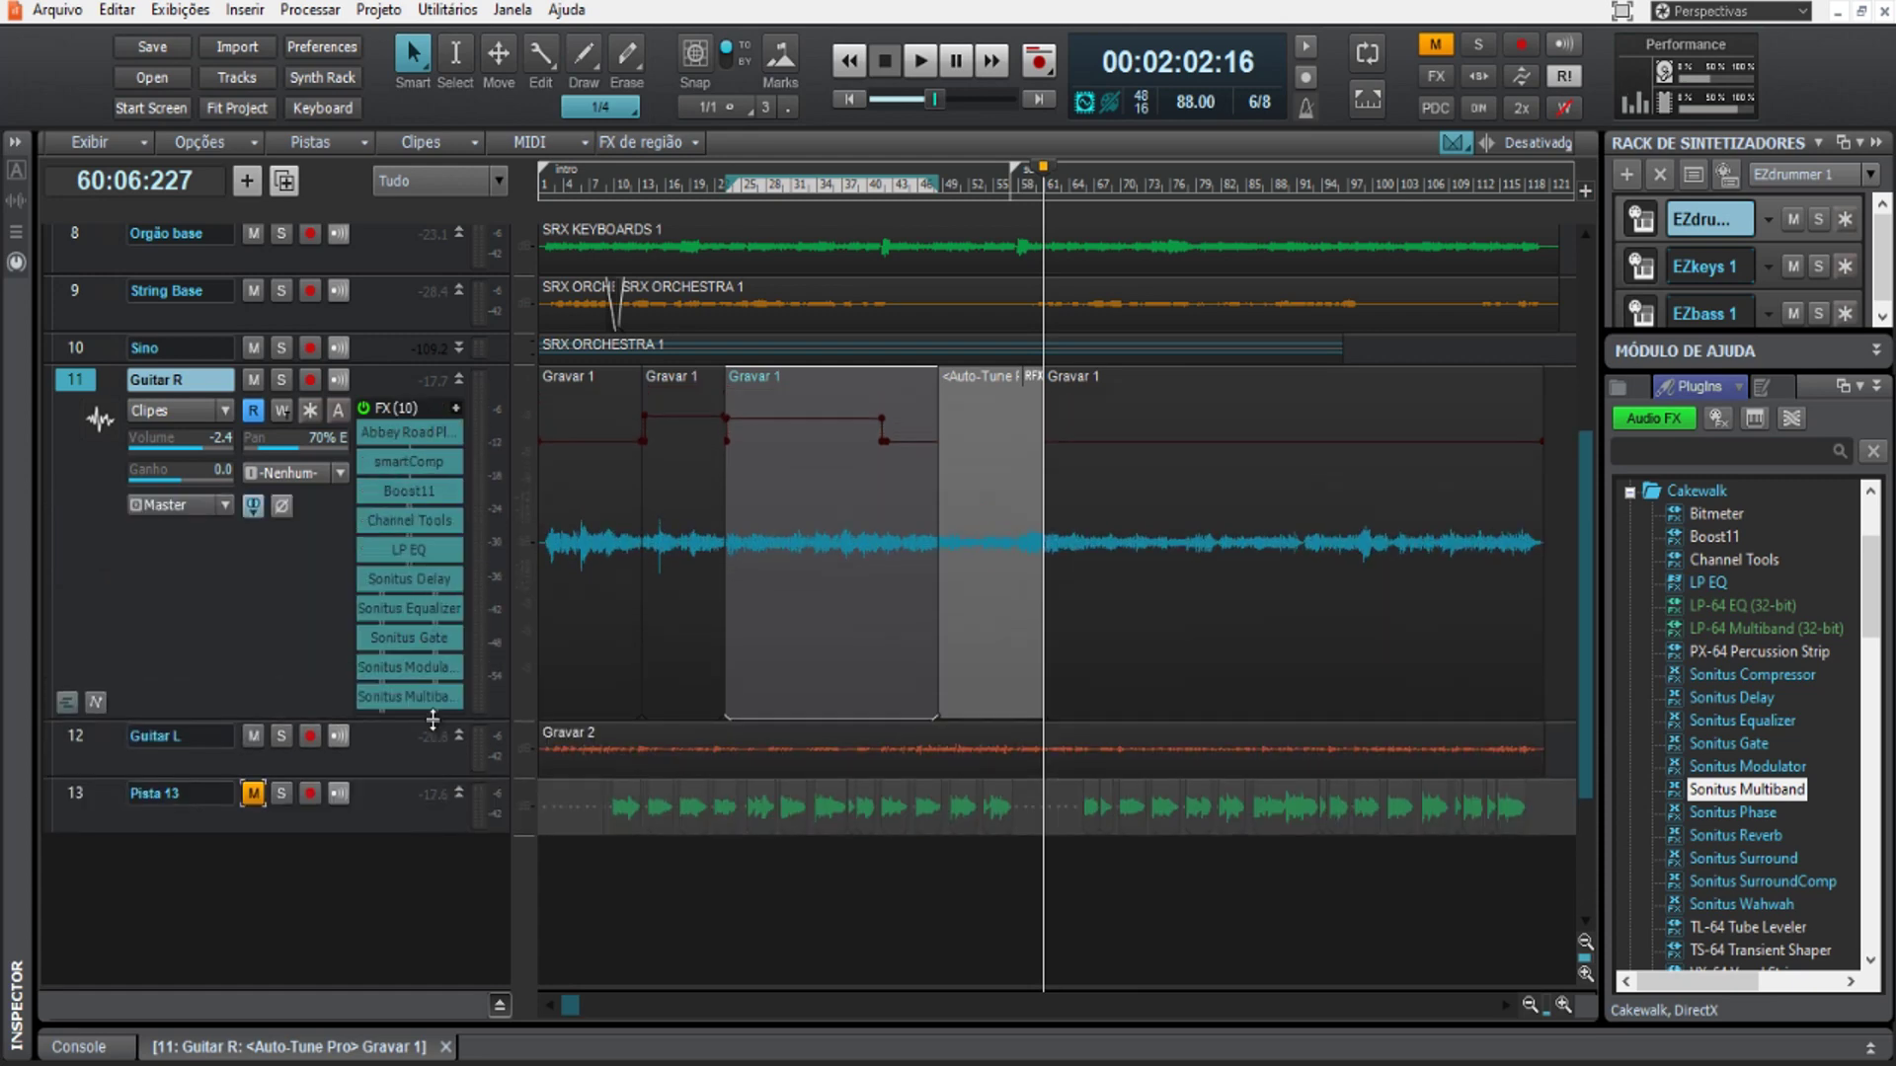
double_click(417, 555)
left_click_drag(556, 5, 874, 26)
double_click(594, 341)
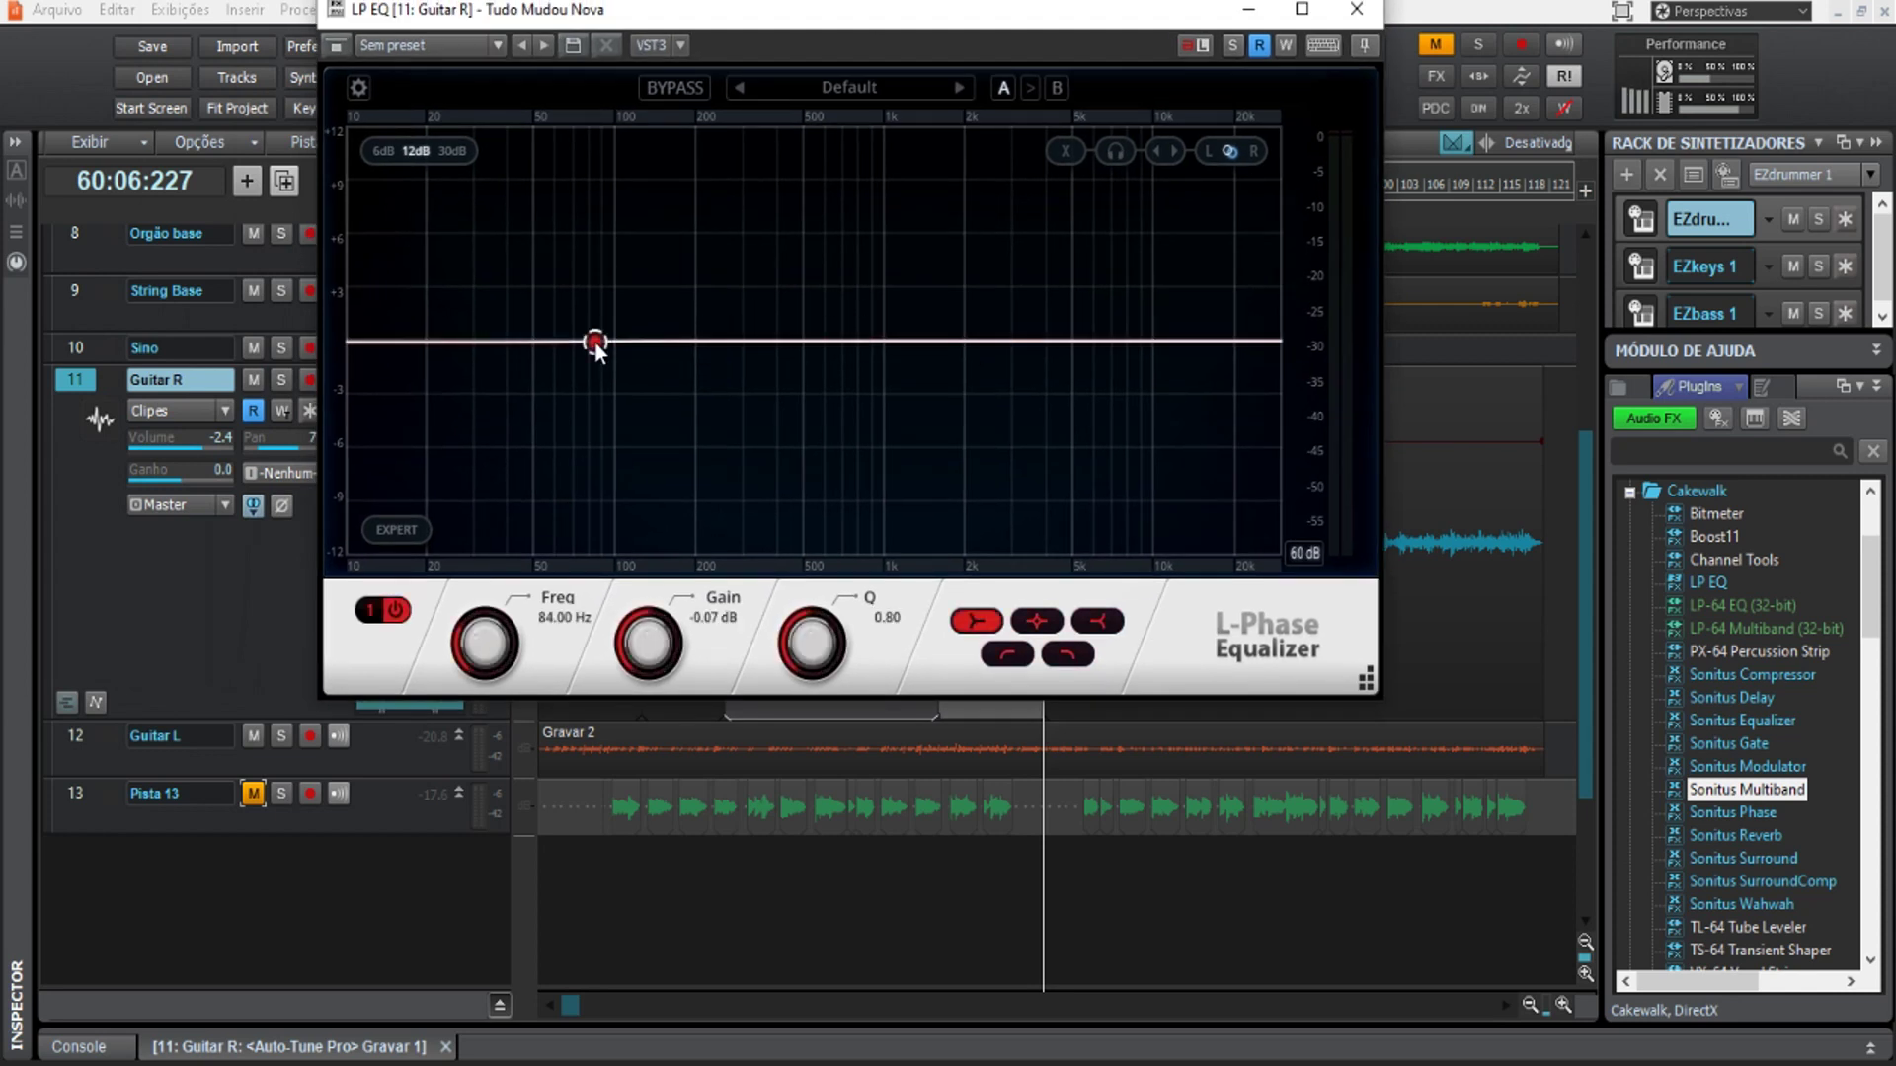
Set the LP EQ band's gain to 2.04 dB and Q to 0.28, adjust its frequency, and close the editor
left_click_drag(595, 346, 595, 360)
mouse_move(658, 652)
left_mouse_down()
mouse_move(659, 696)
mouse_move(664, 640)
left_mouse_up()
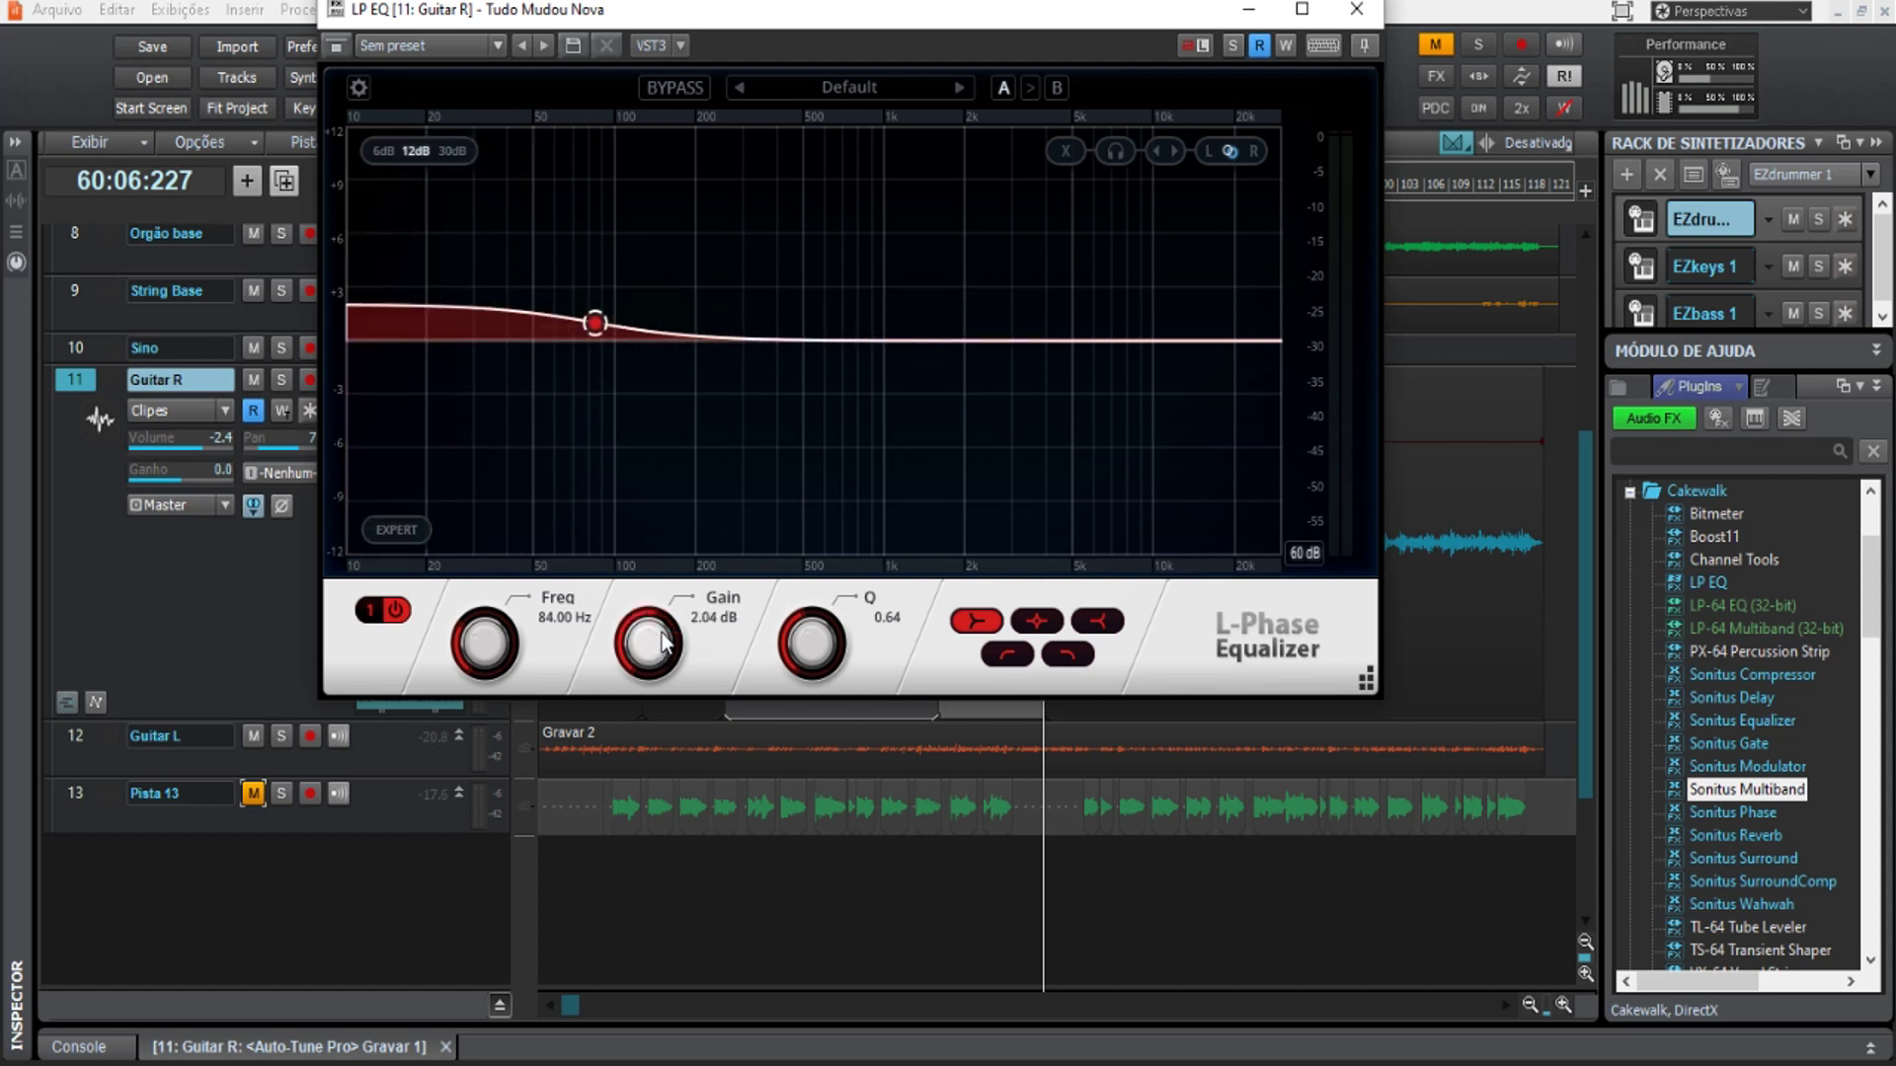
left_click_drag(812, 642, 811, 660)
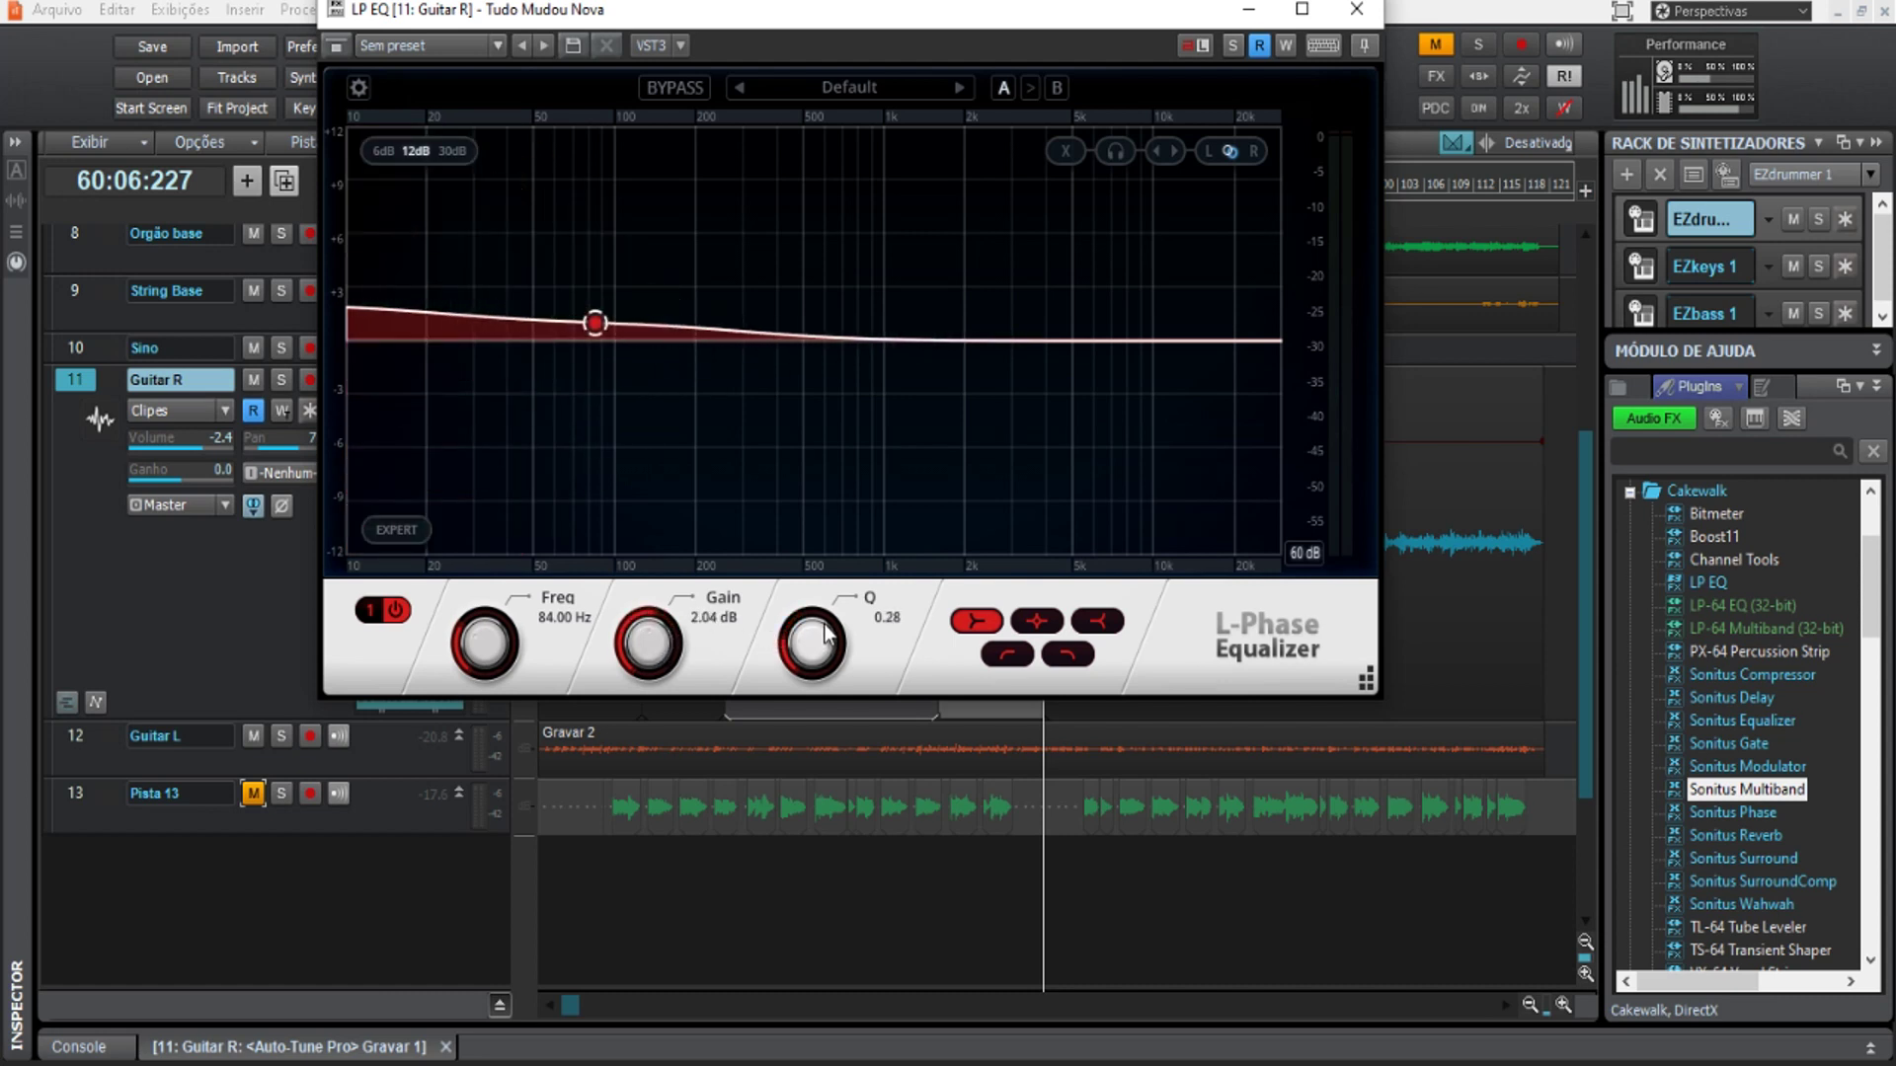
mouse_move(480, 649)
left_mouse_down()
mouse_move(484, 676)
mouse_move(486, 645)
left_mouse_up()
left_click(1355, 8)
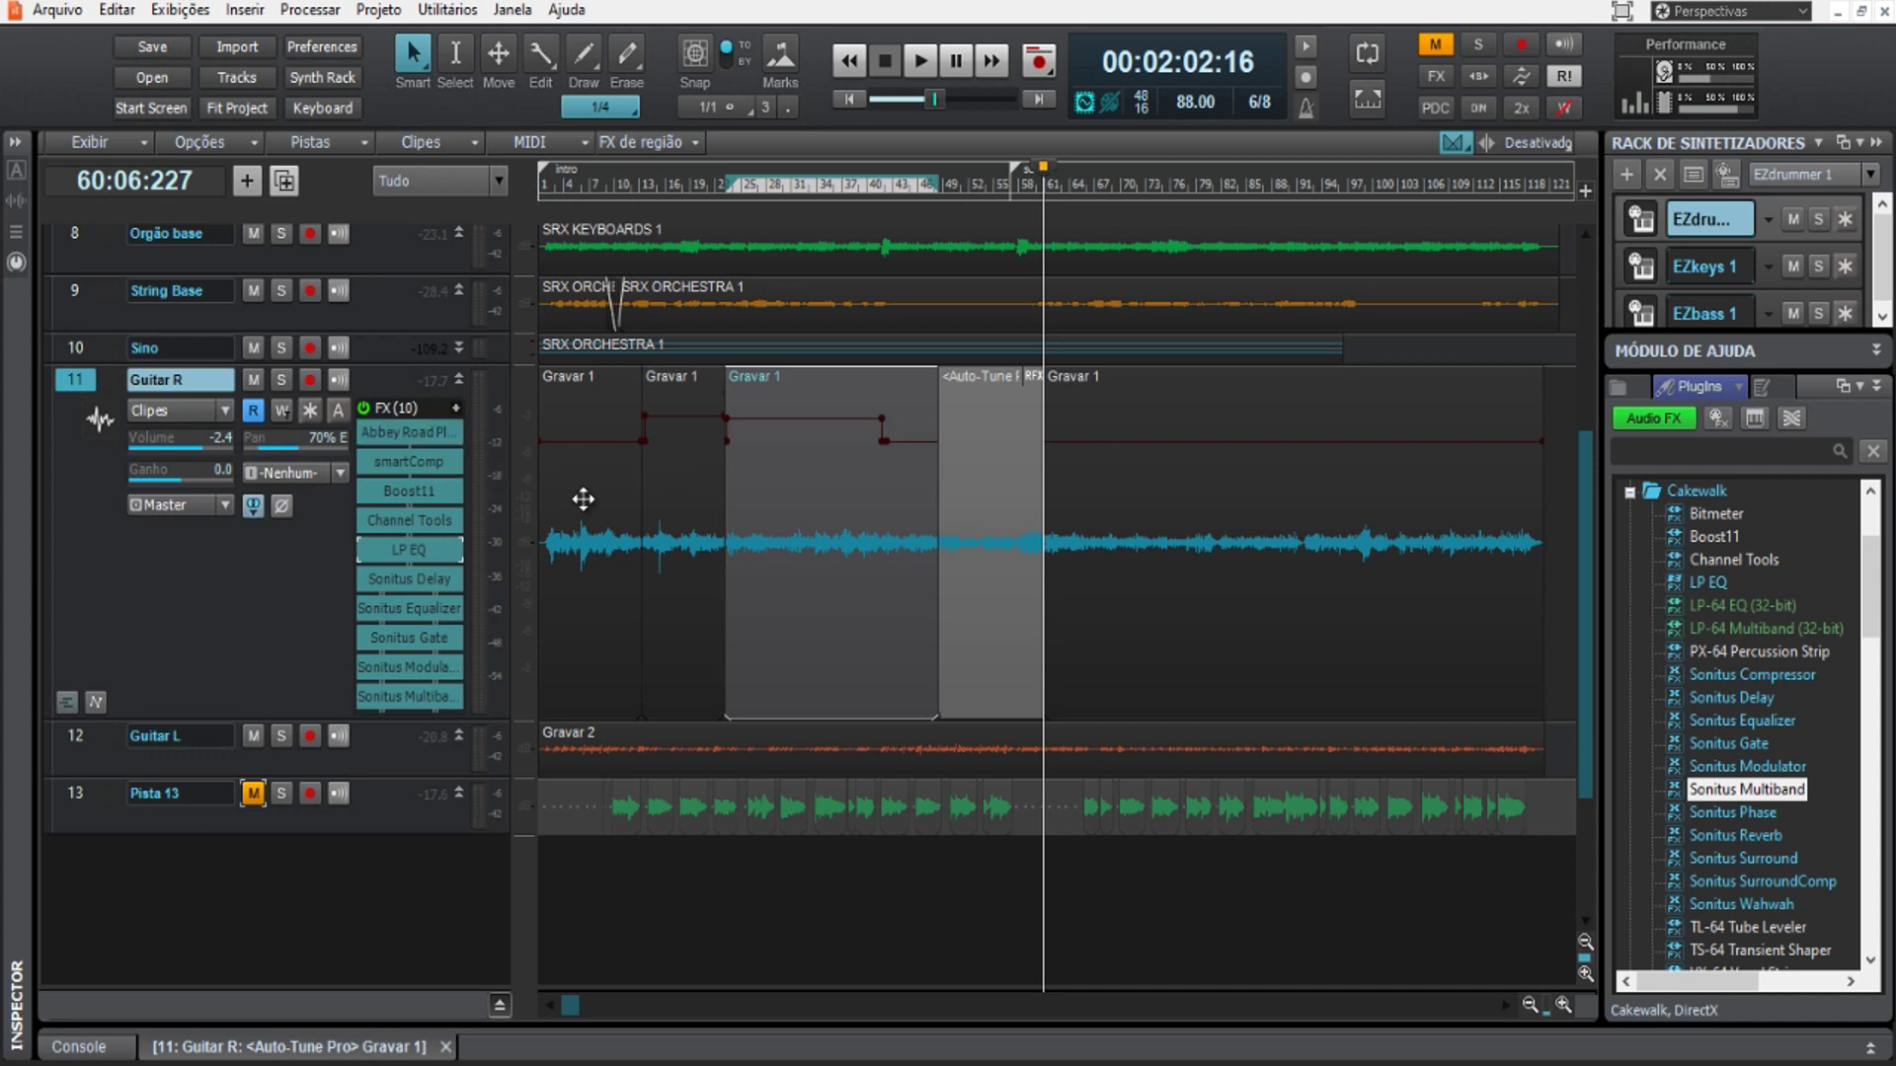
In Guitar R's Channel Tools plug-in, lower the left input gain to -3.0 and close the editor
double_click(427, 526)
mouse_move(906, 195)
left_click_drag(906, 195, 988, 355)
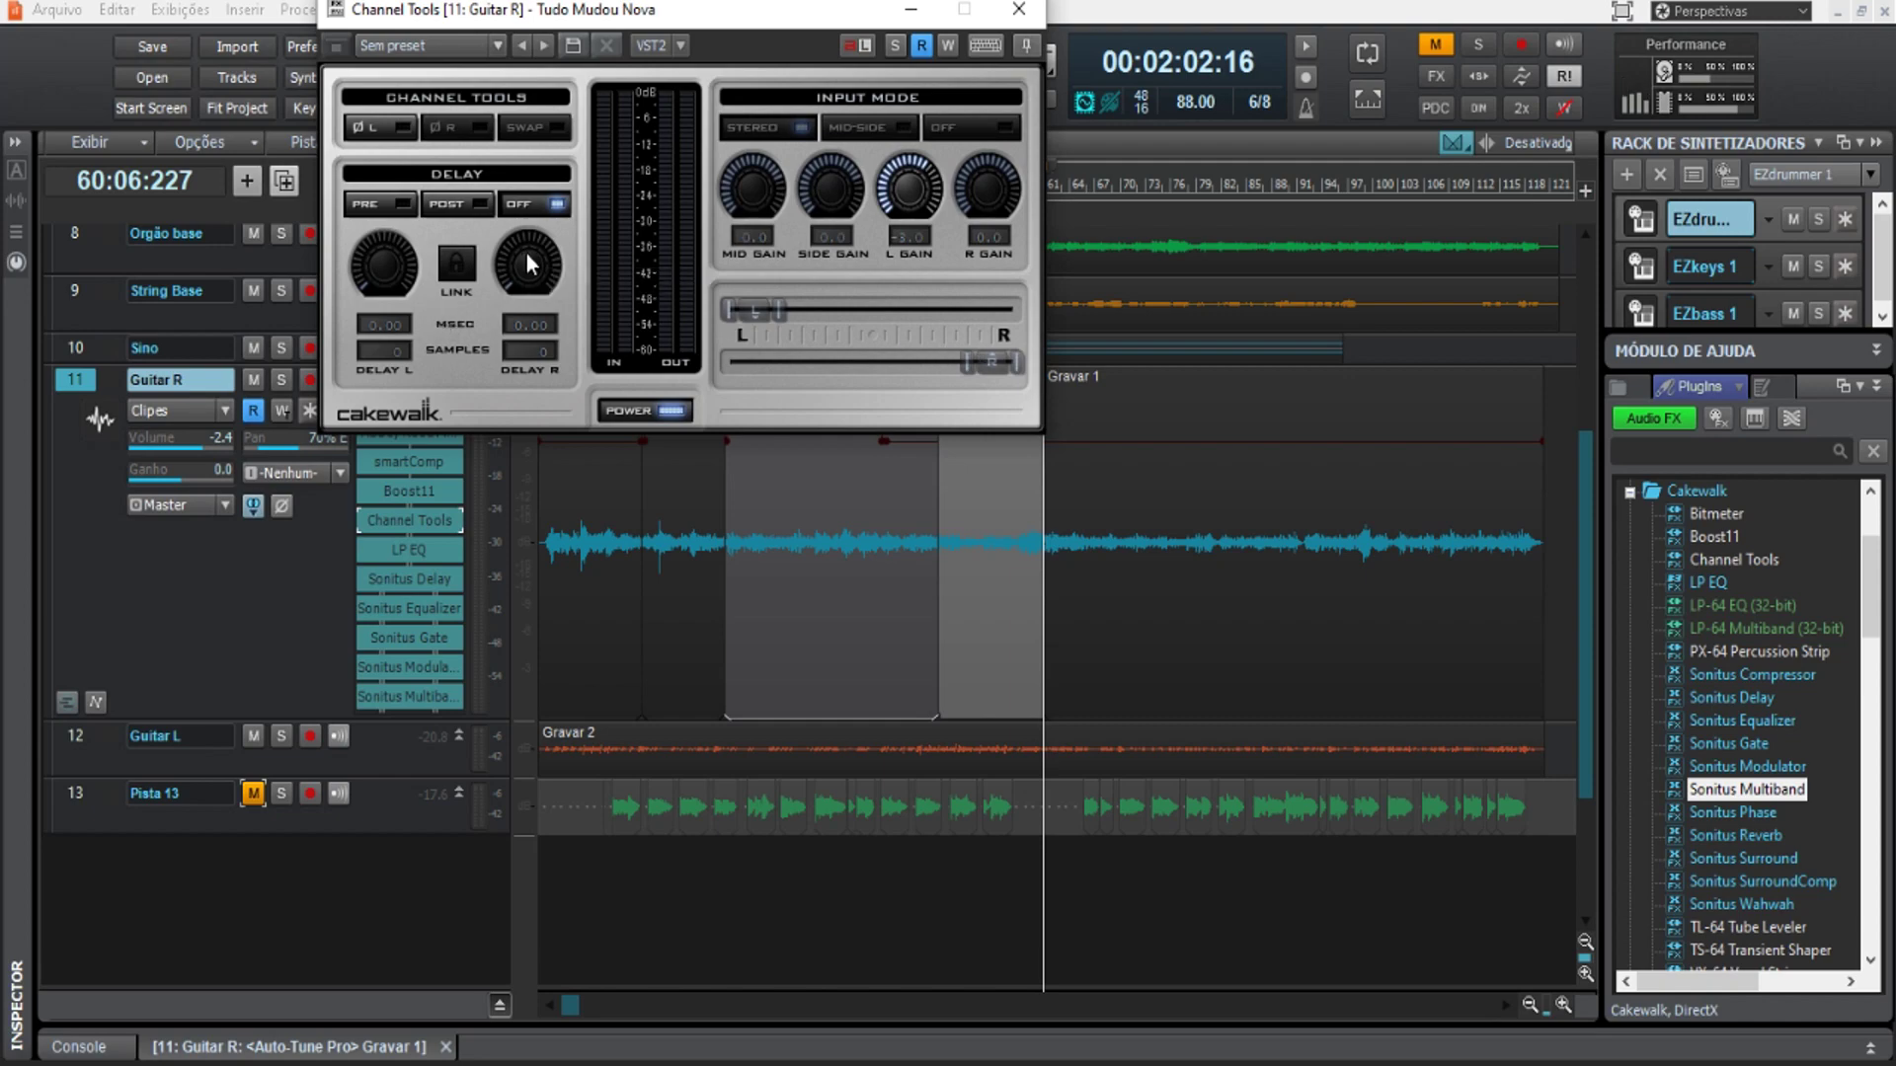
left_click(1019, 9)
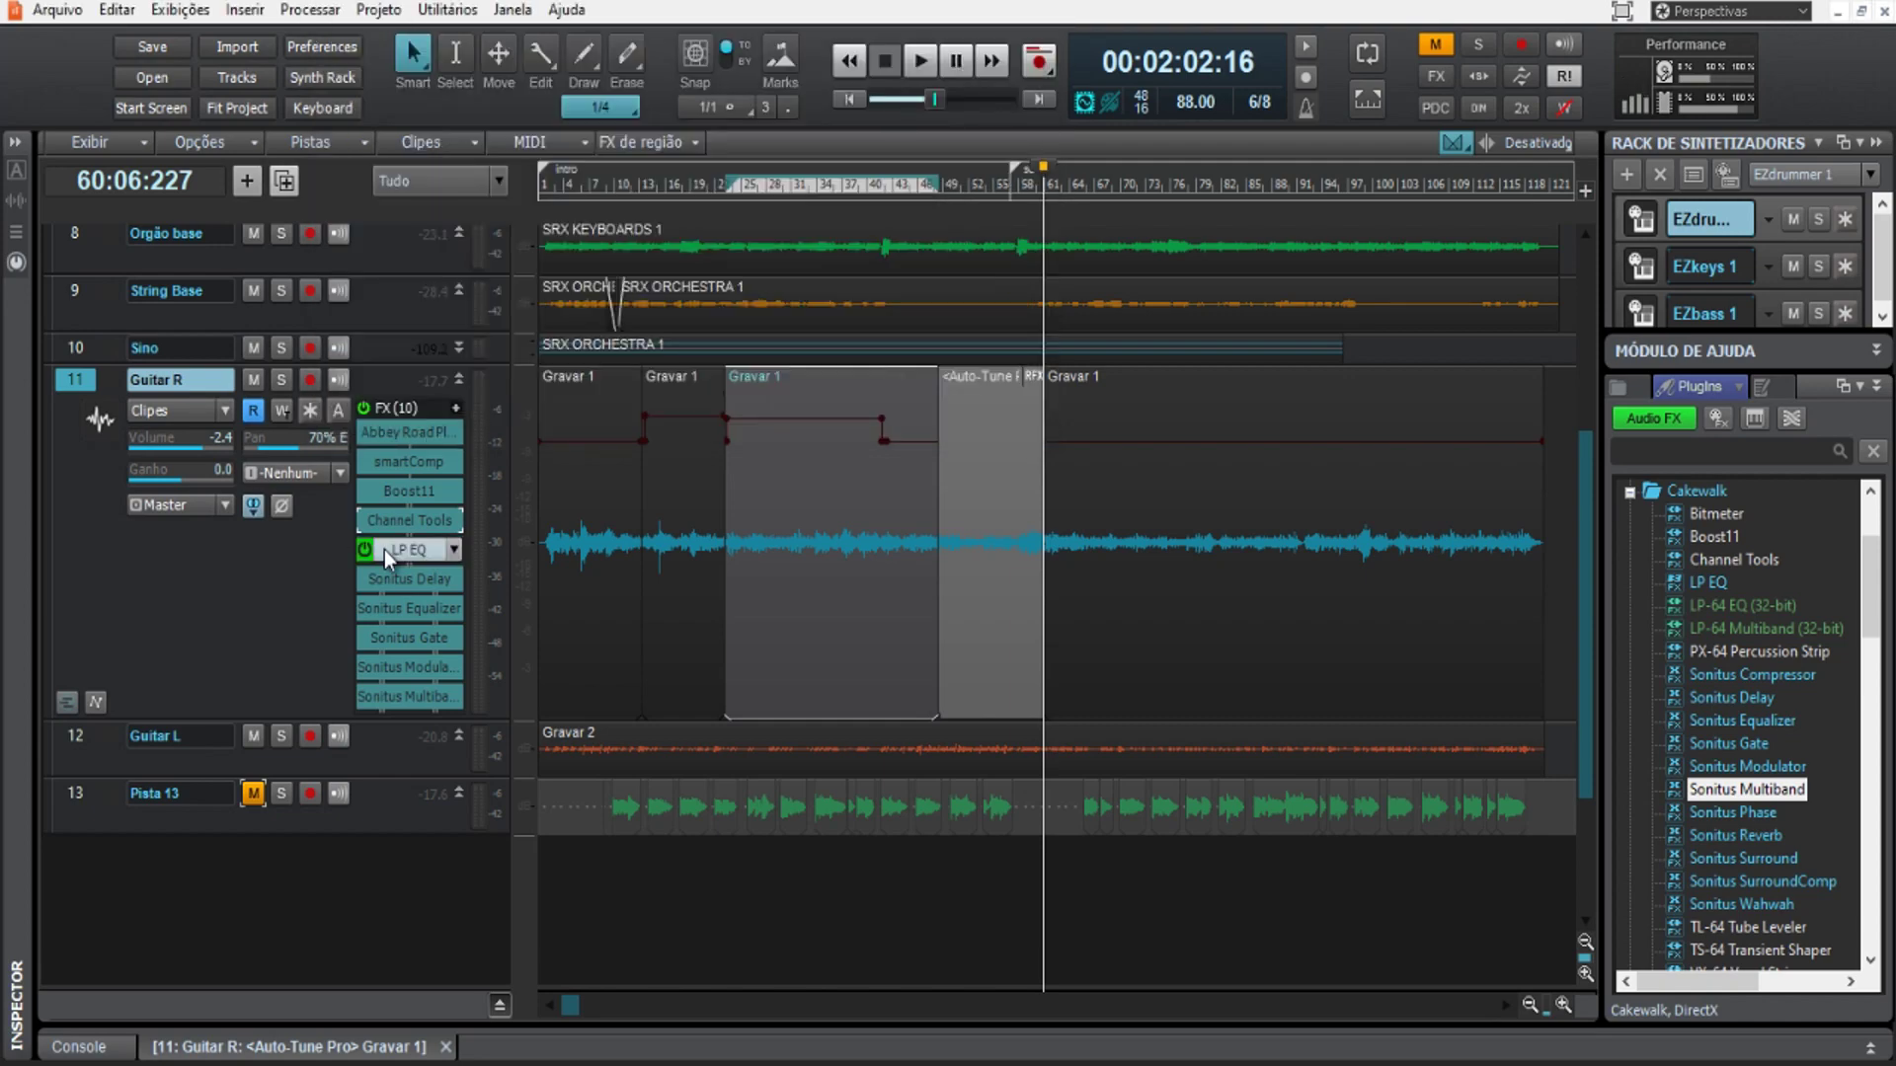
scroll(867, 435, "up", 3)
scroll(868, 435, "down", 3)
scroll(876, 453, "up", 3)
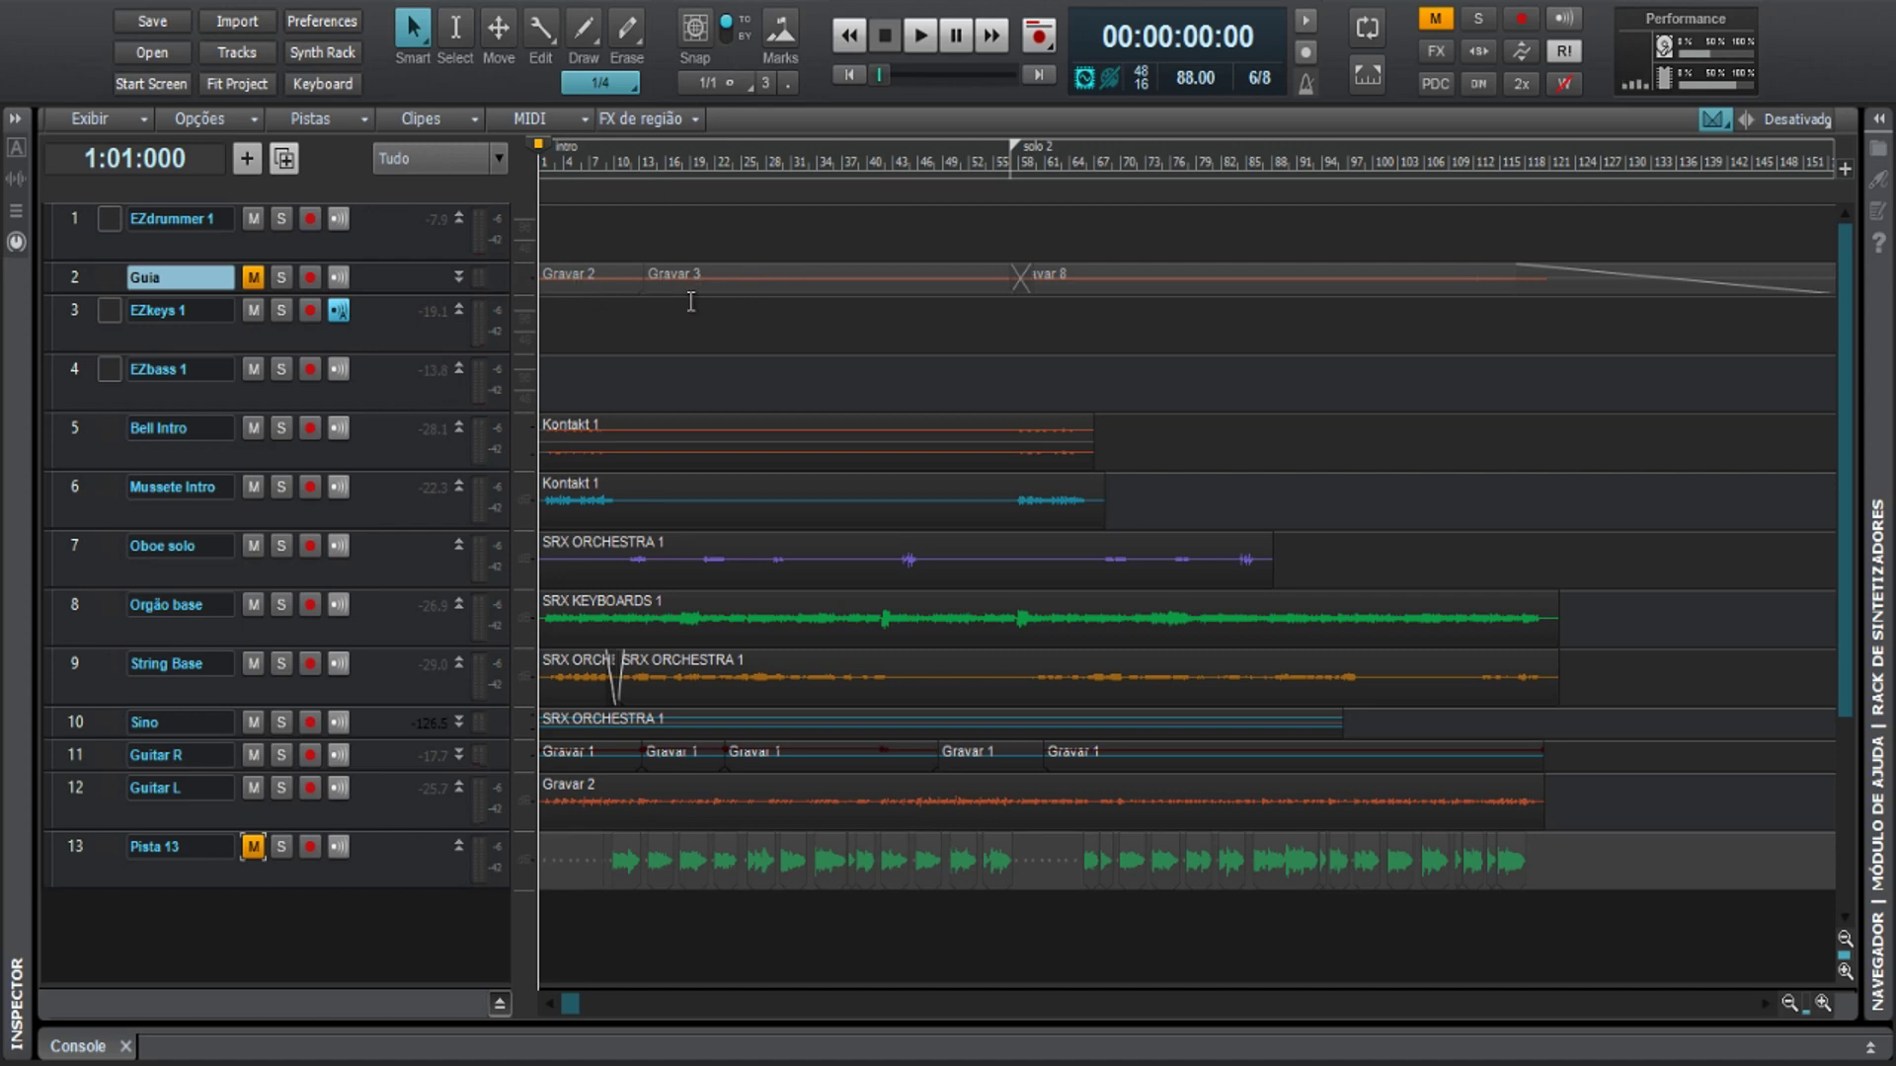
Start playback from the beginning, delete the Guia audio track while the project is playing, and stop playback
key("space")
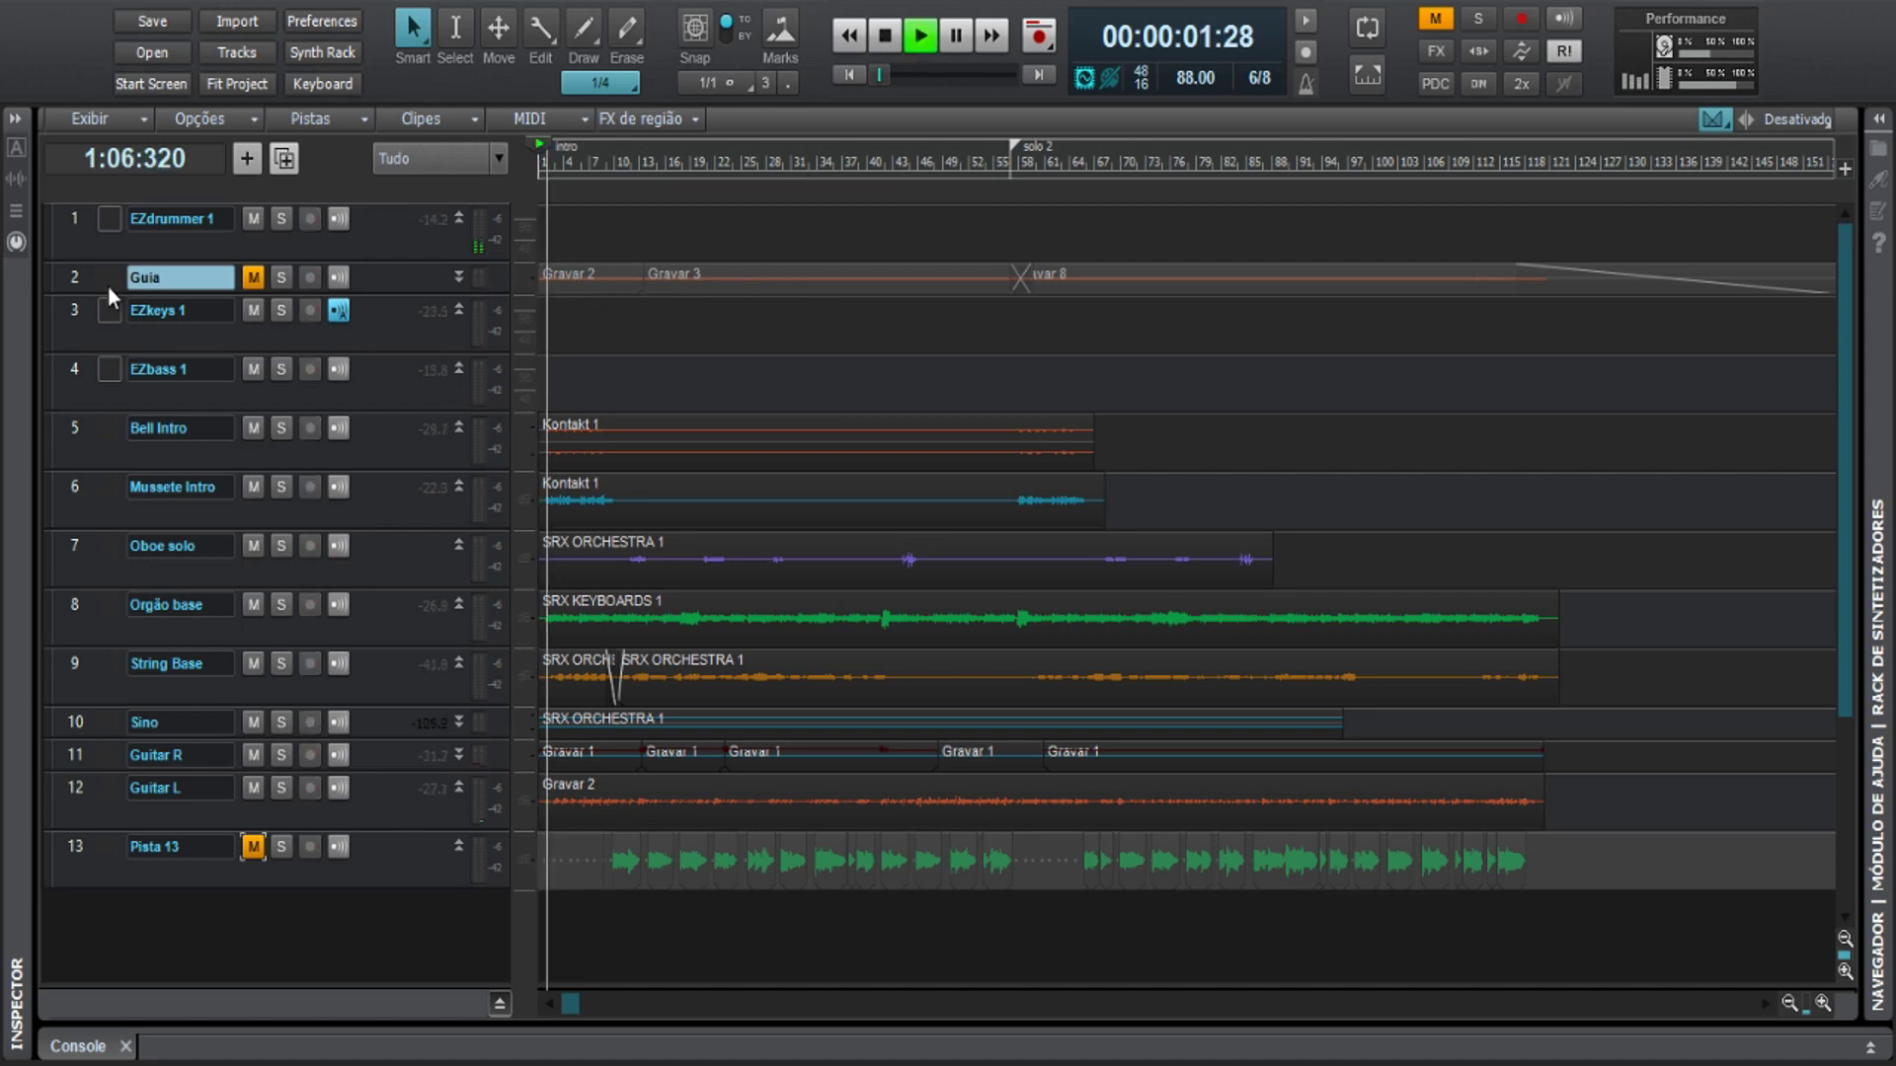
right_click(105, 282)
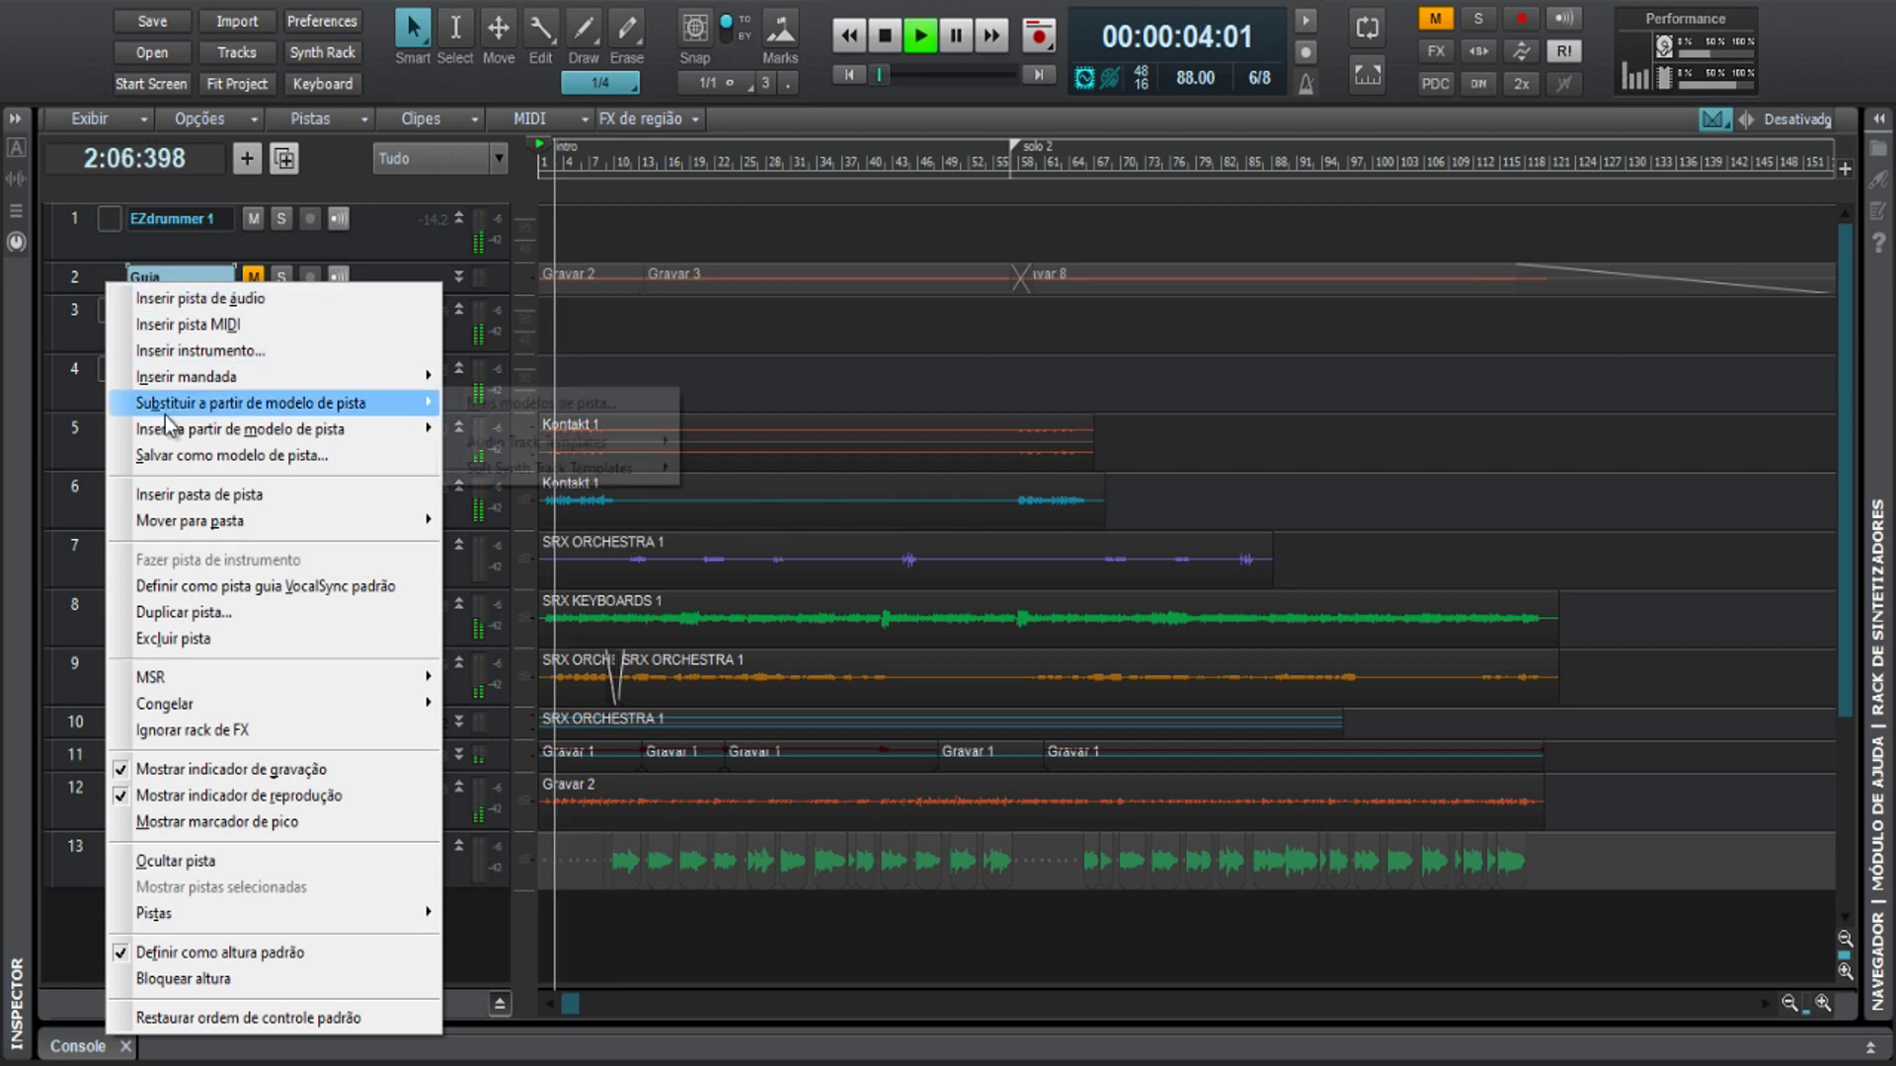
left_click(184, 640)
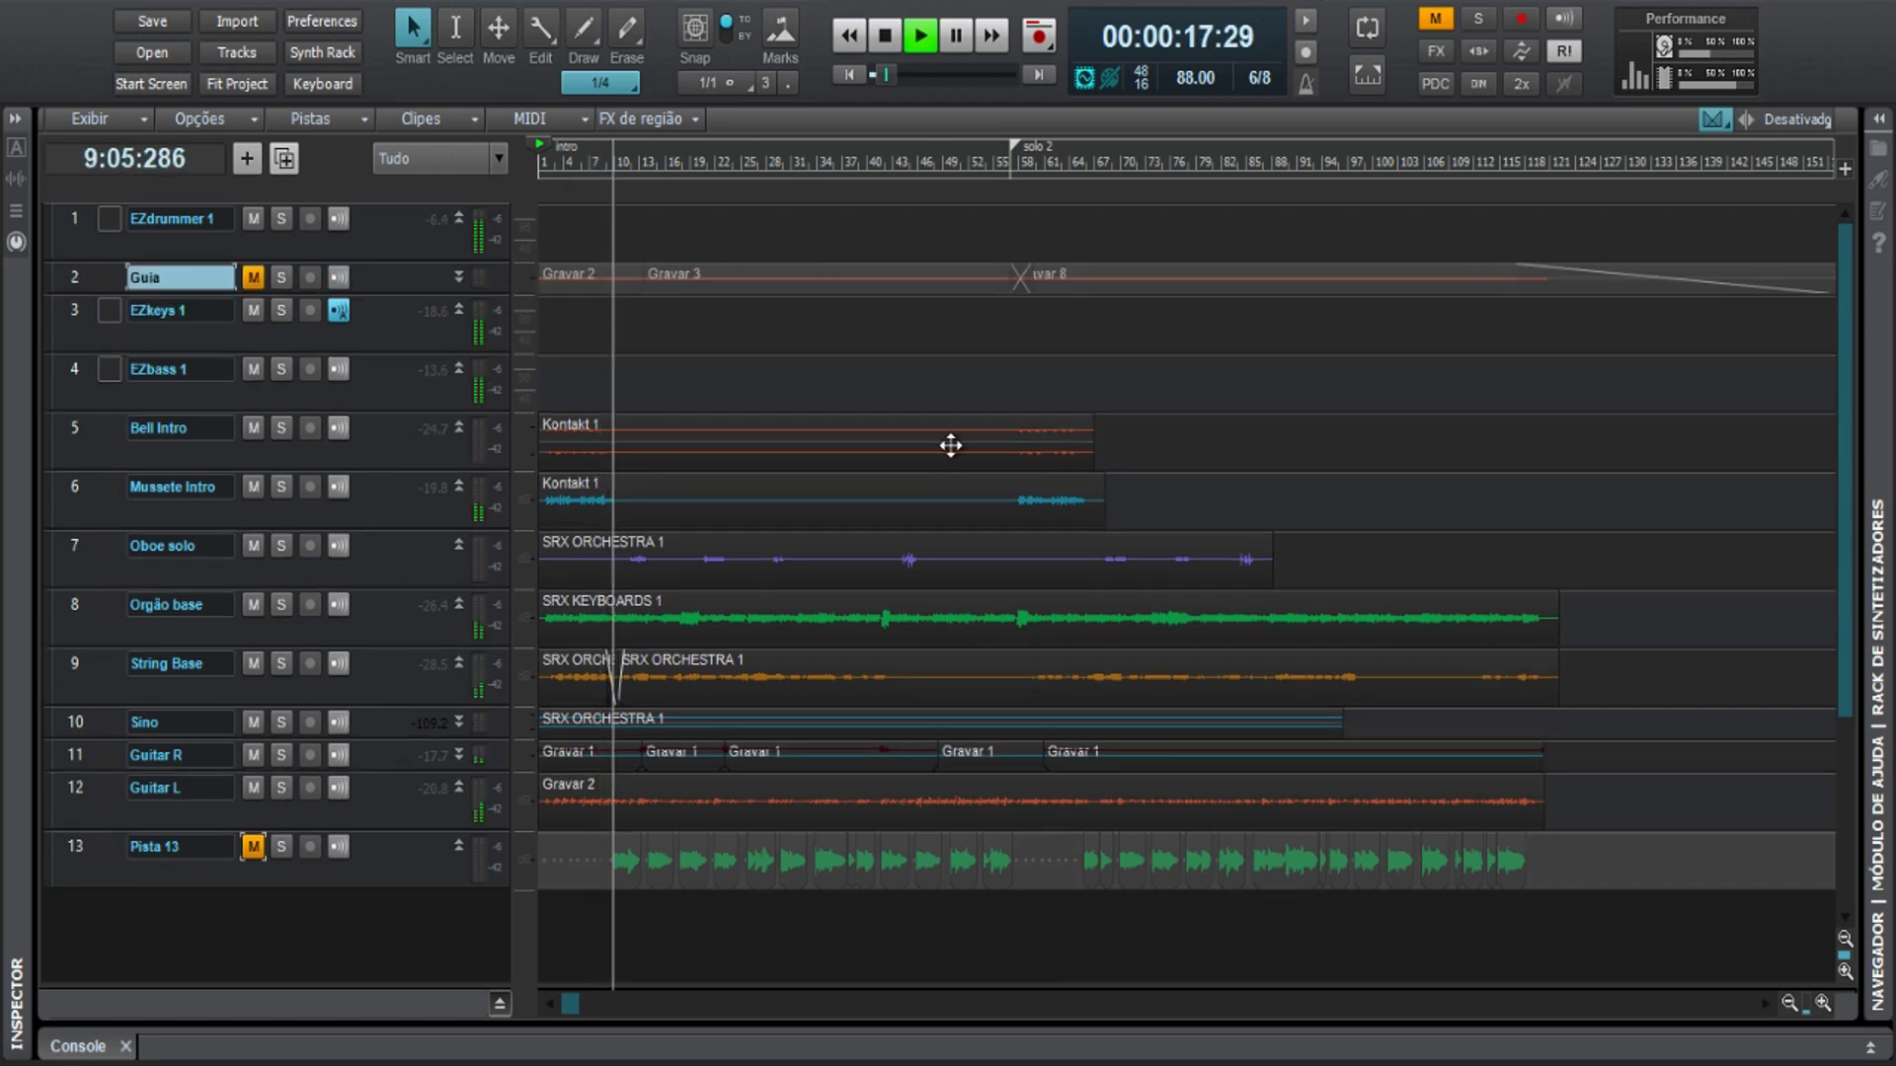
right_click(73, 282)
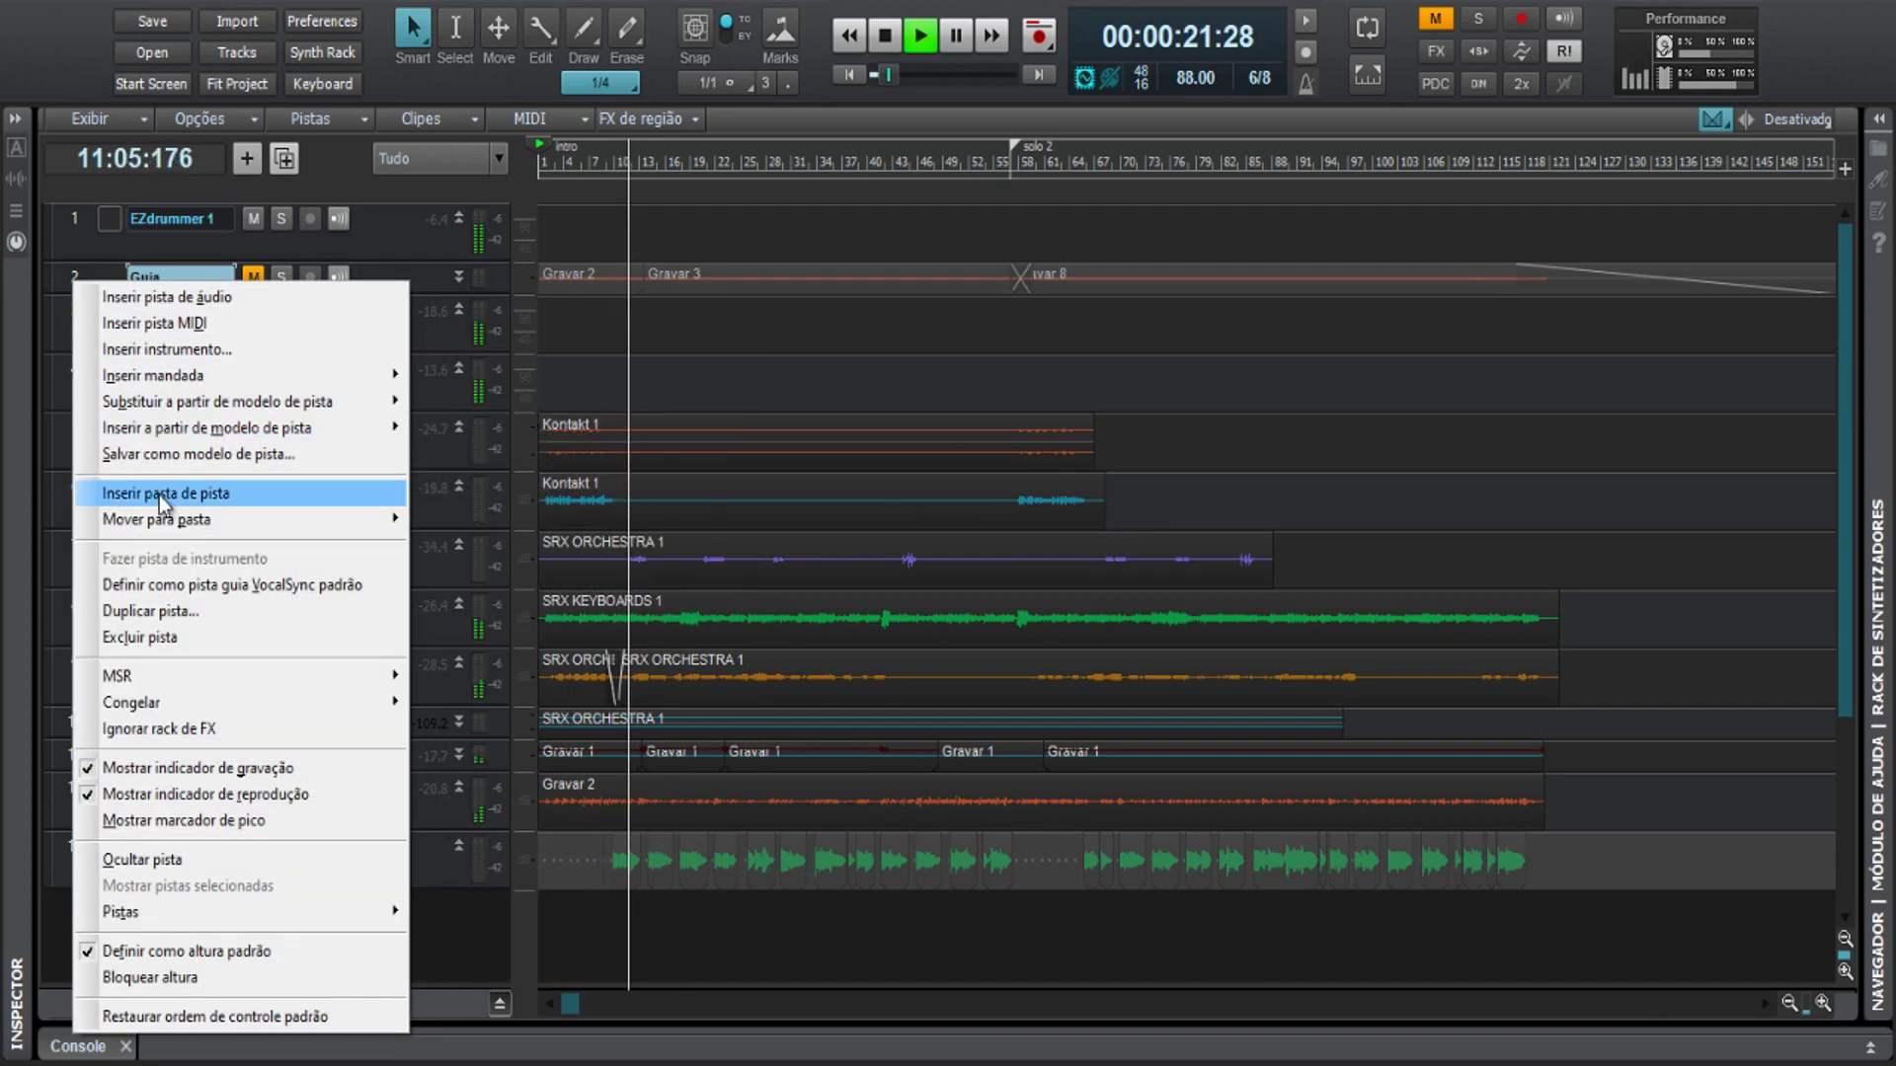
left_click(186, 640)
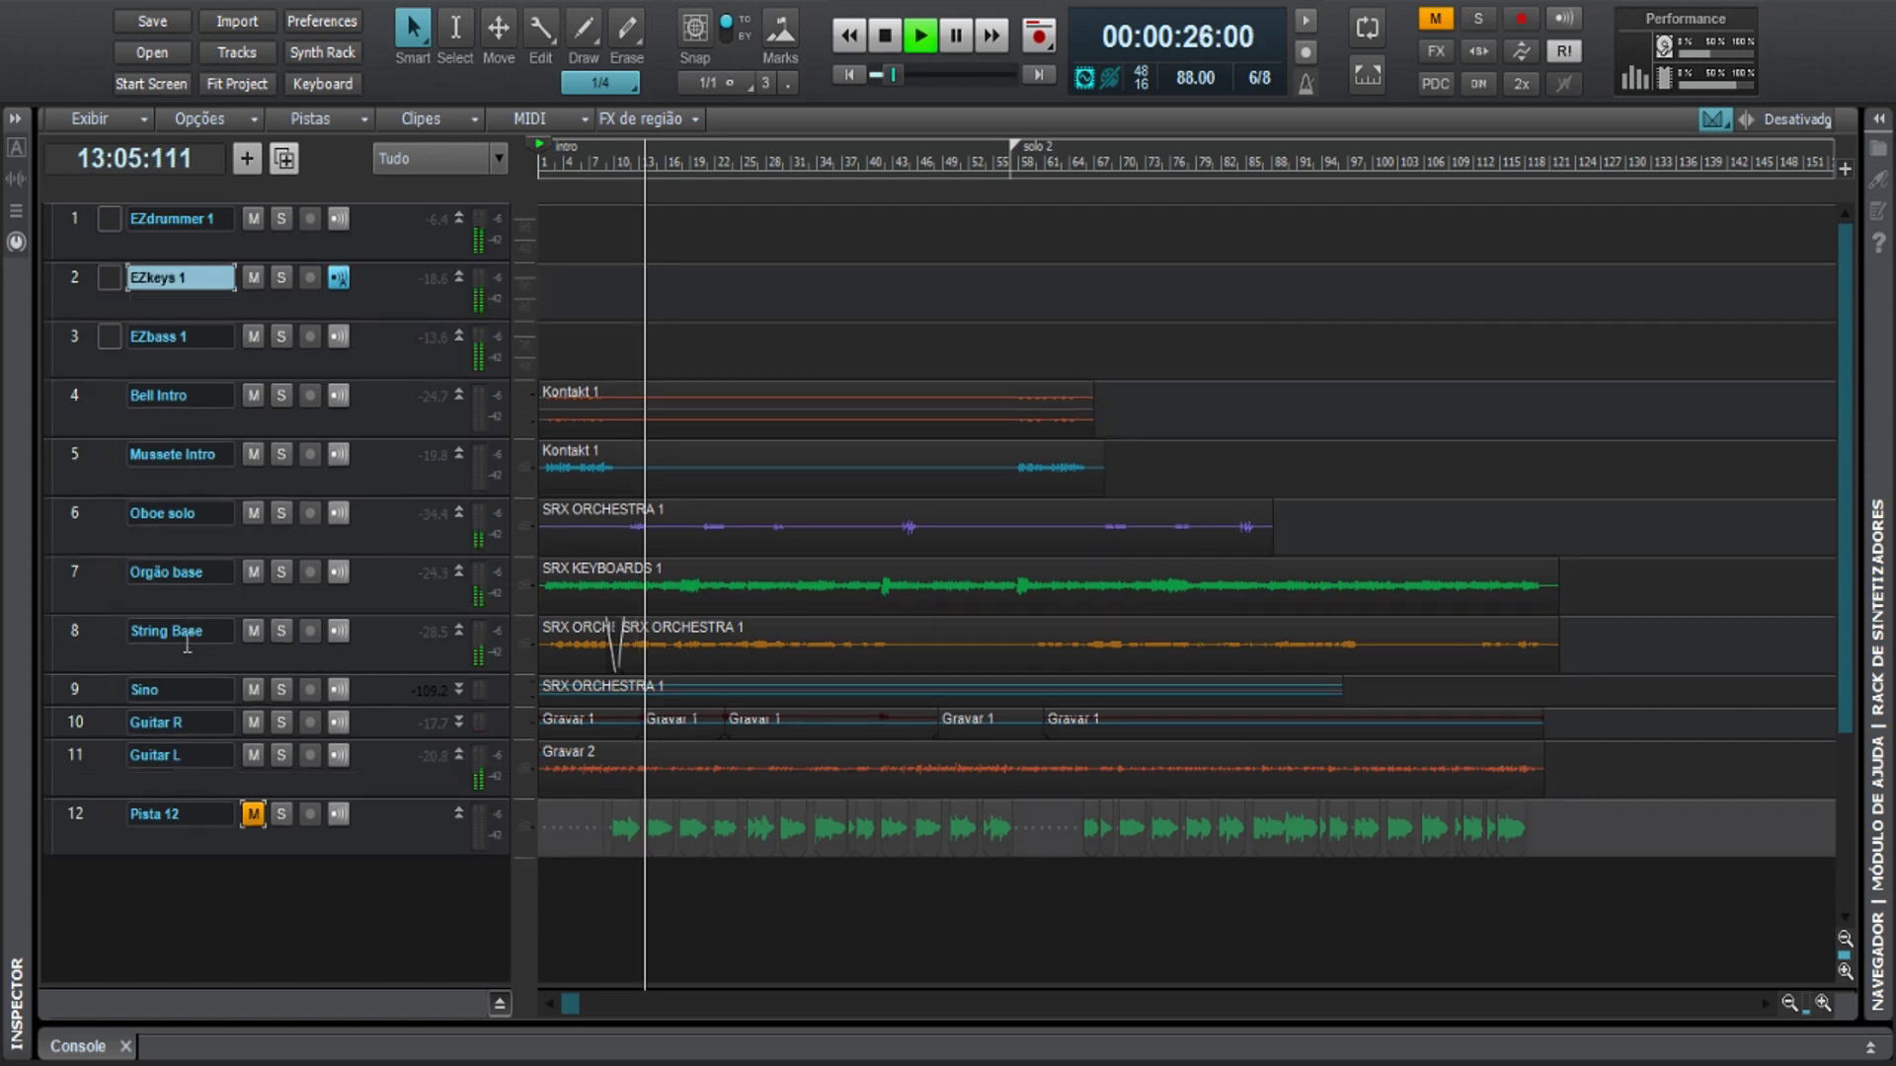
key("space")
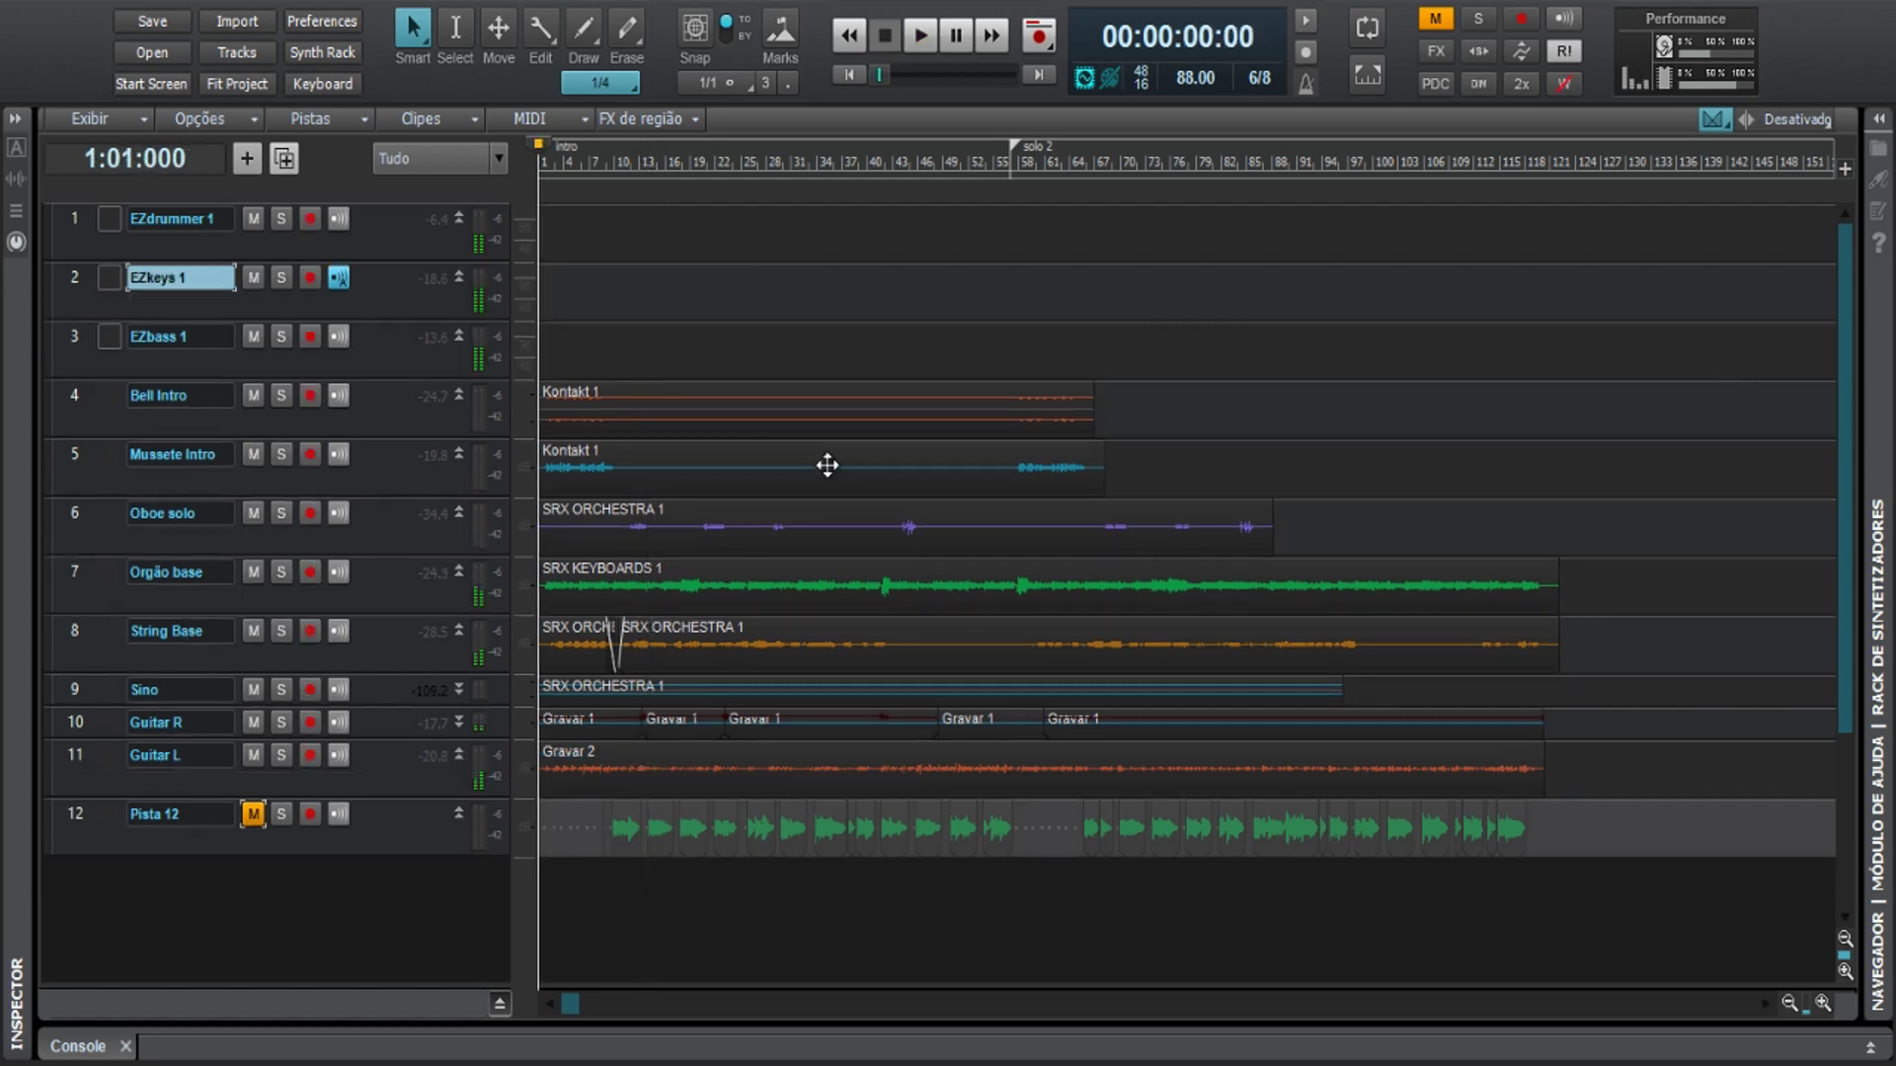